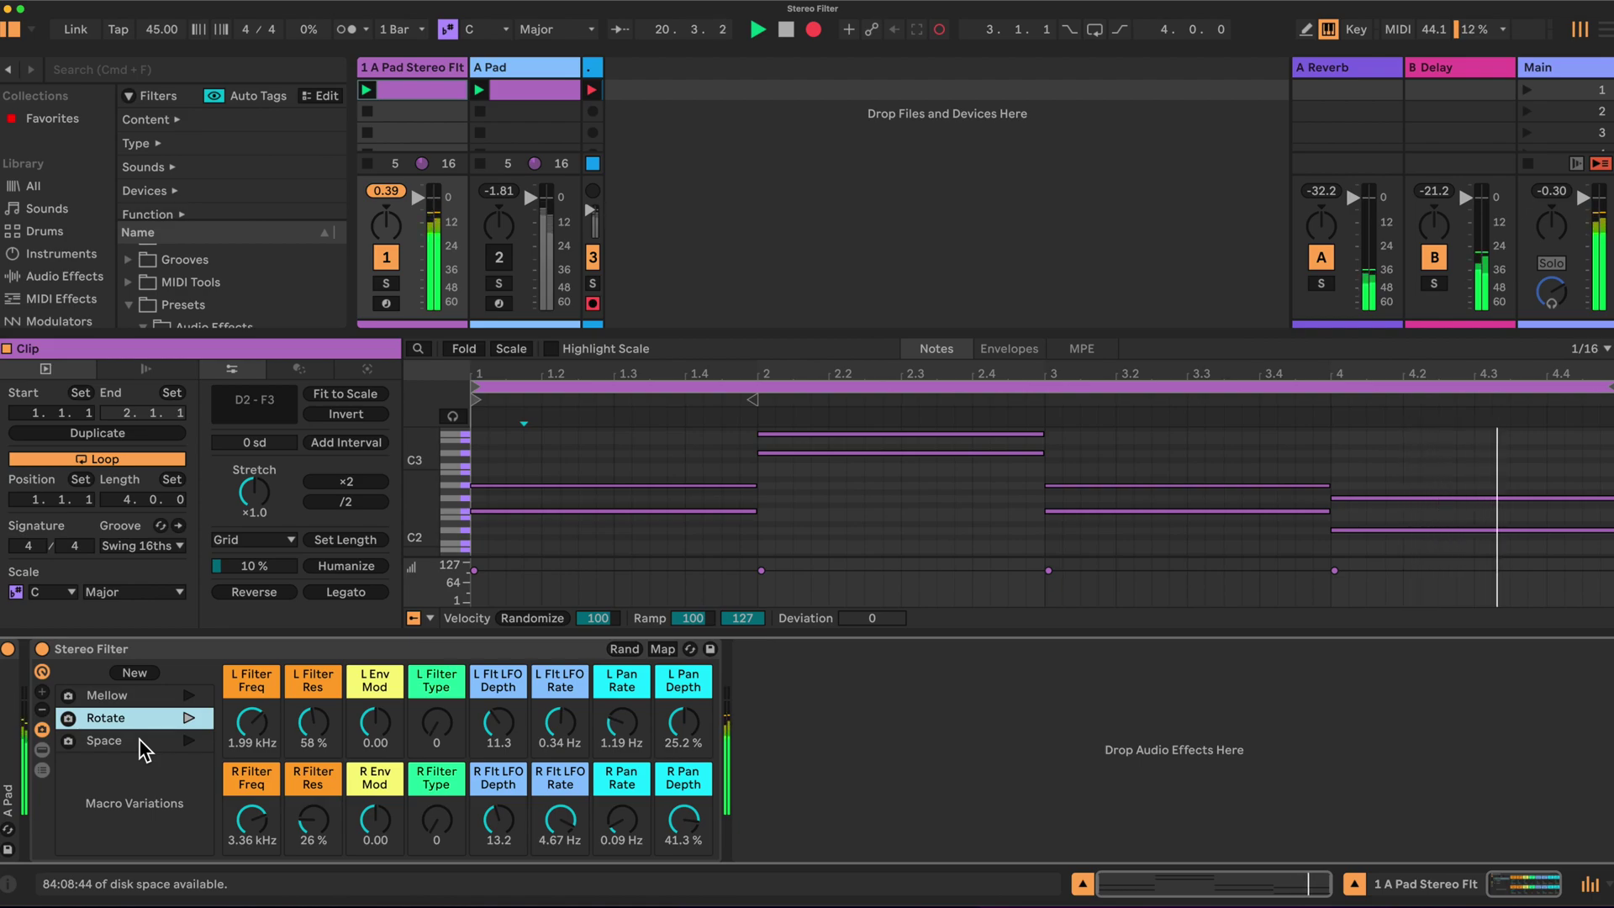
- Recall the Space macro variation in the Stereo Filter rack and show the rack's chains and devices
click(139, 739)
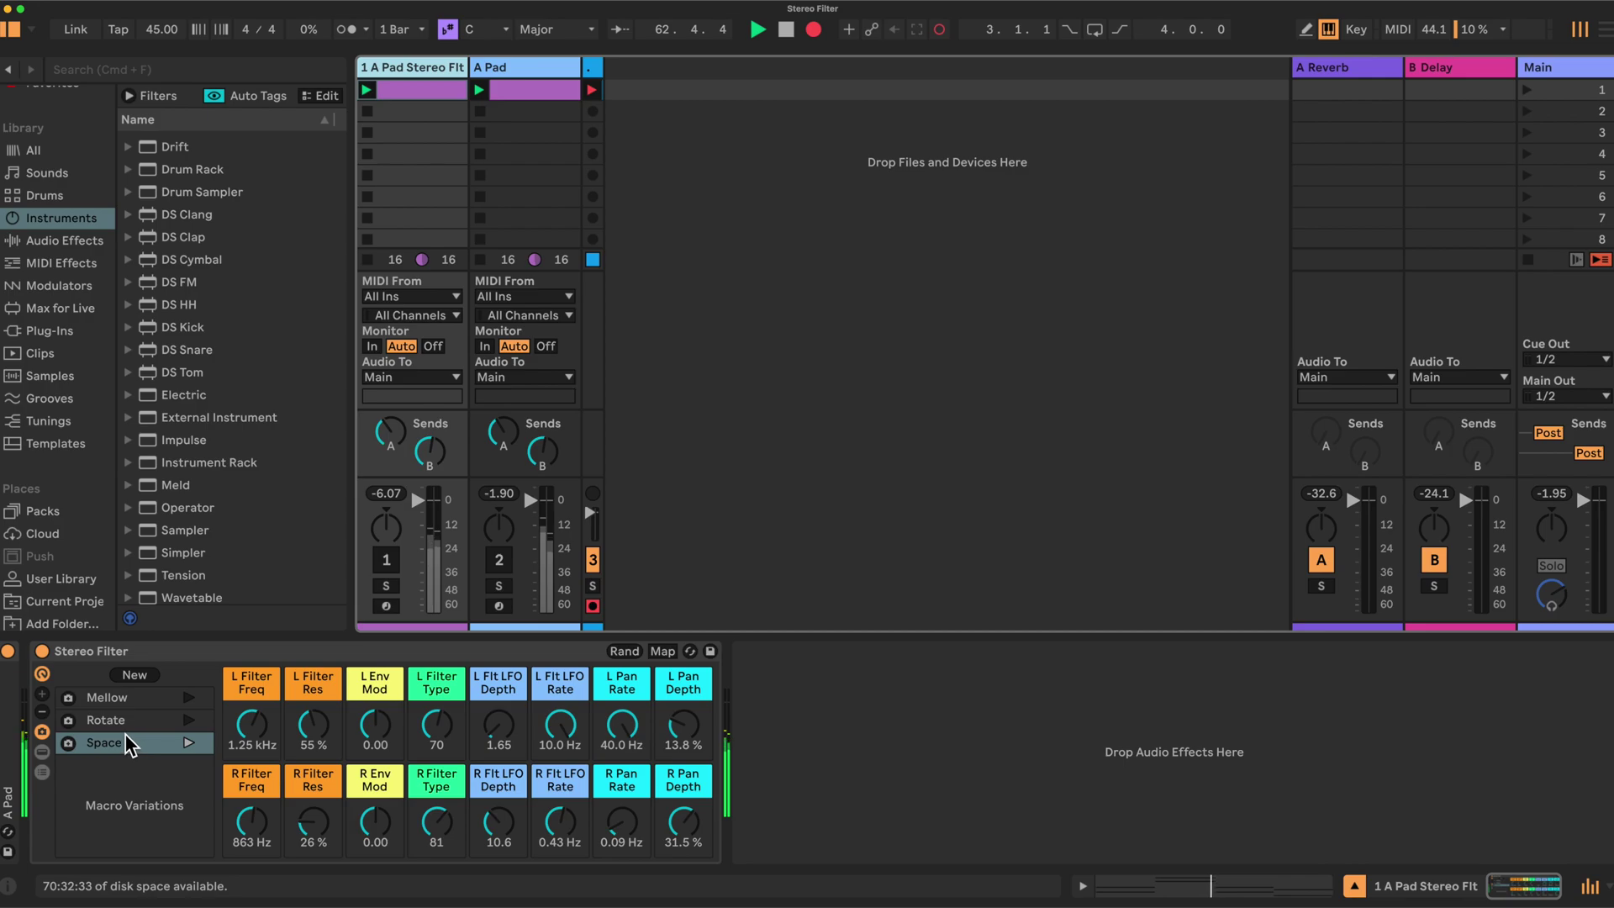
click(43, 773)
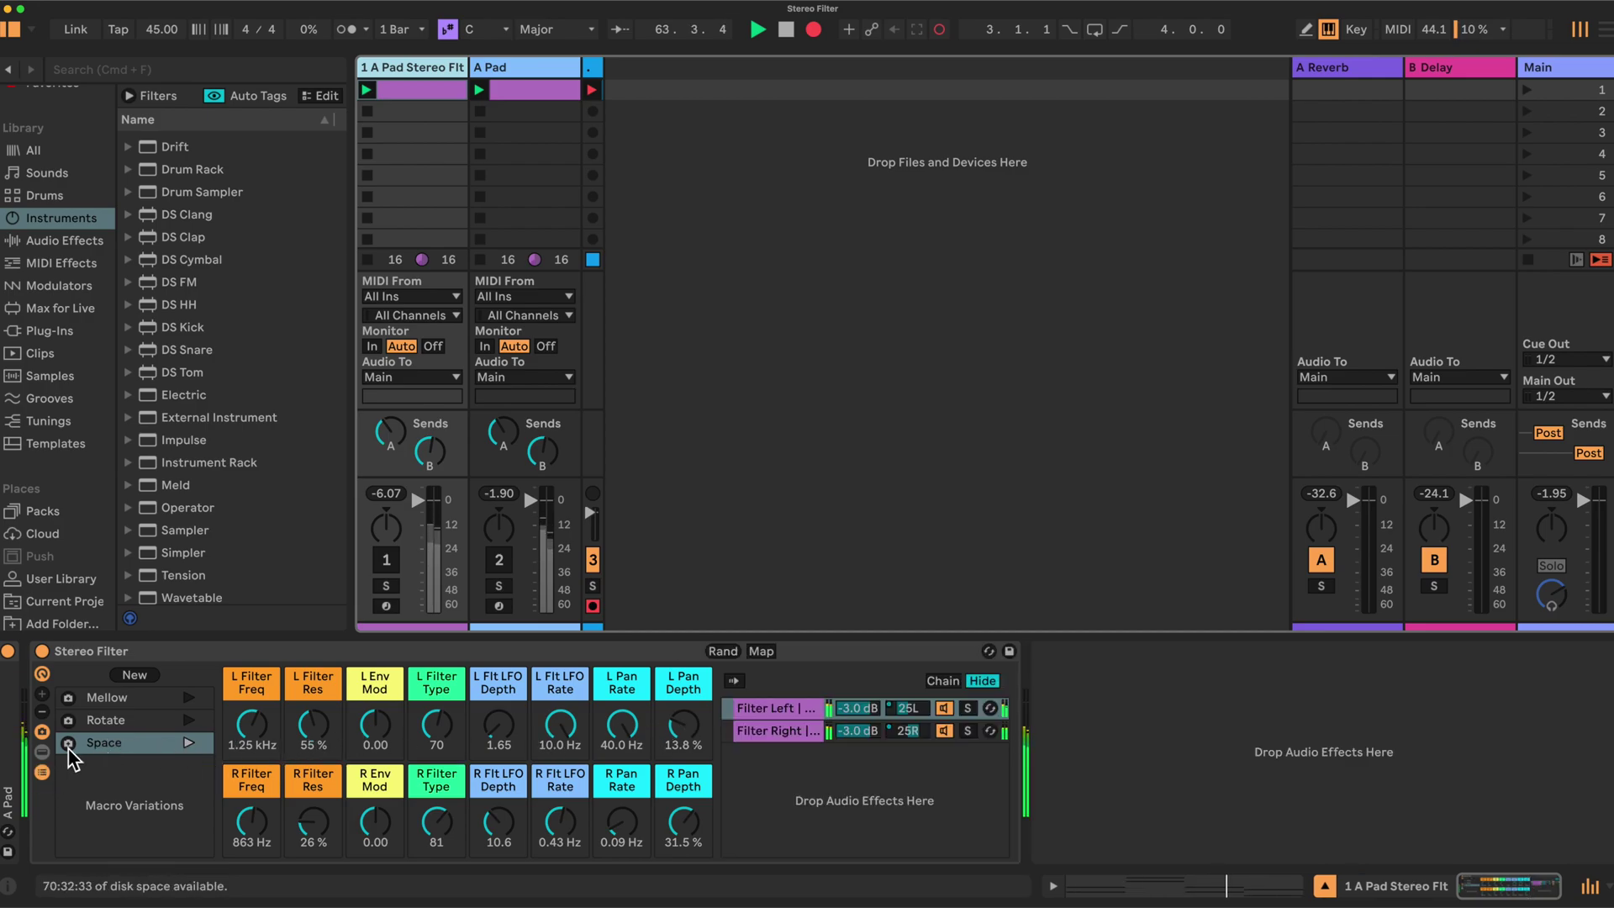
click(41, 753)
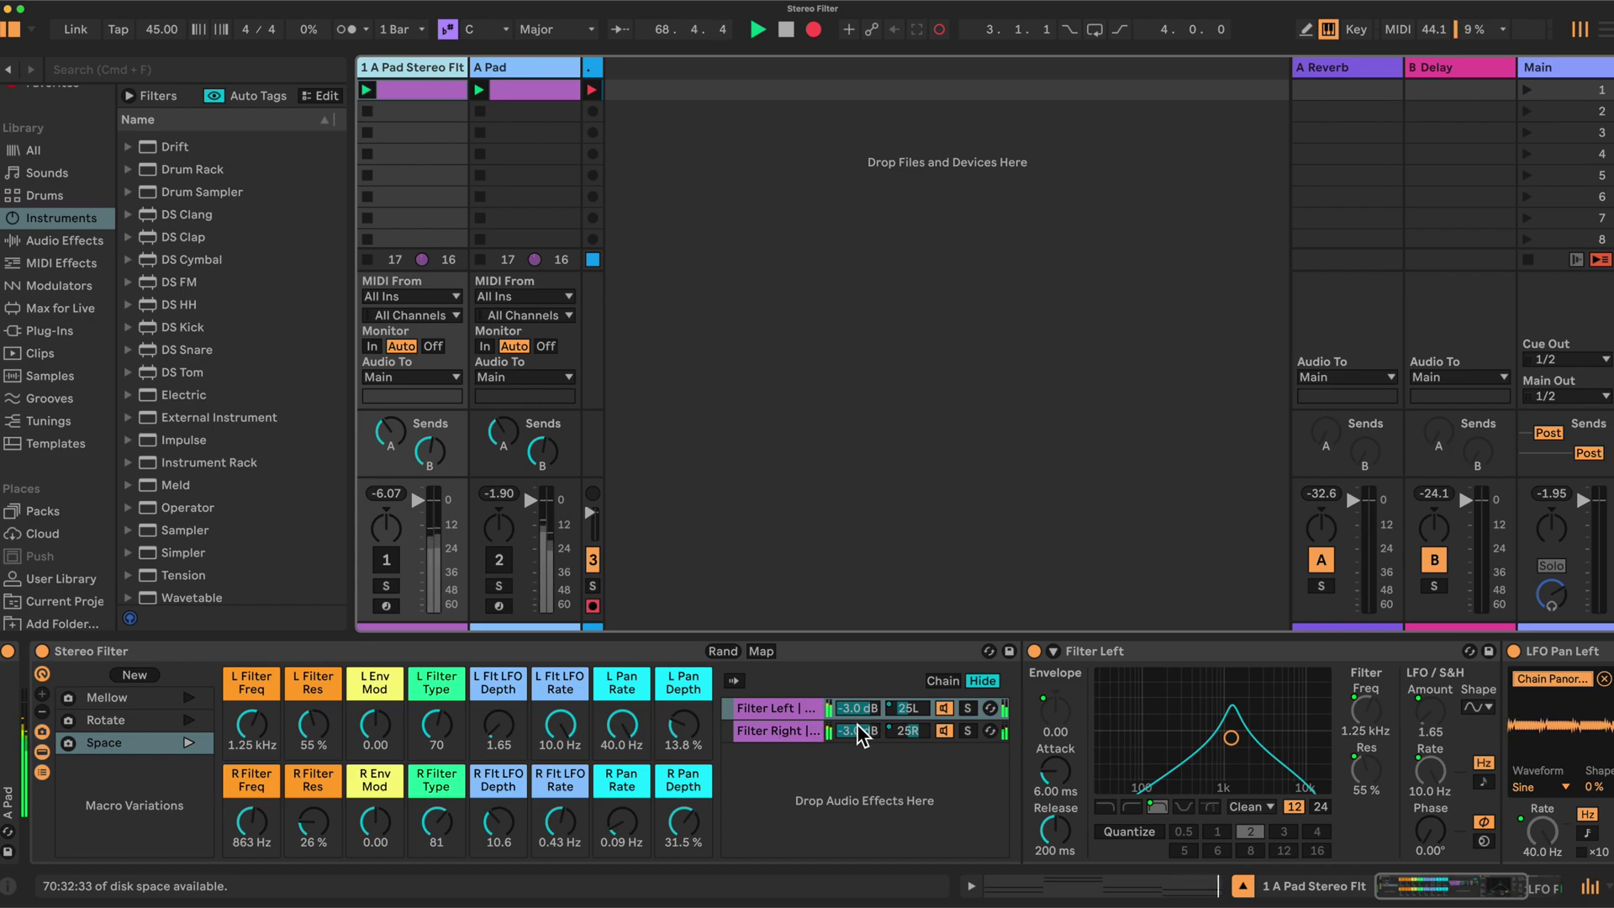
- Check the Limiter on the Main track and return to the A Pad Stereo Flt track's devices
click(1551, 73)
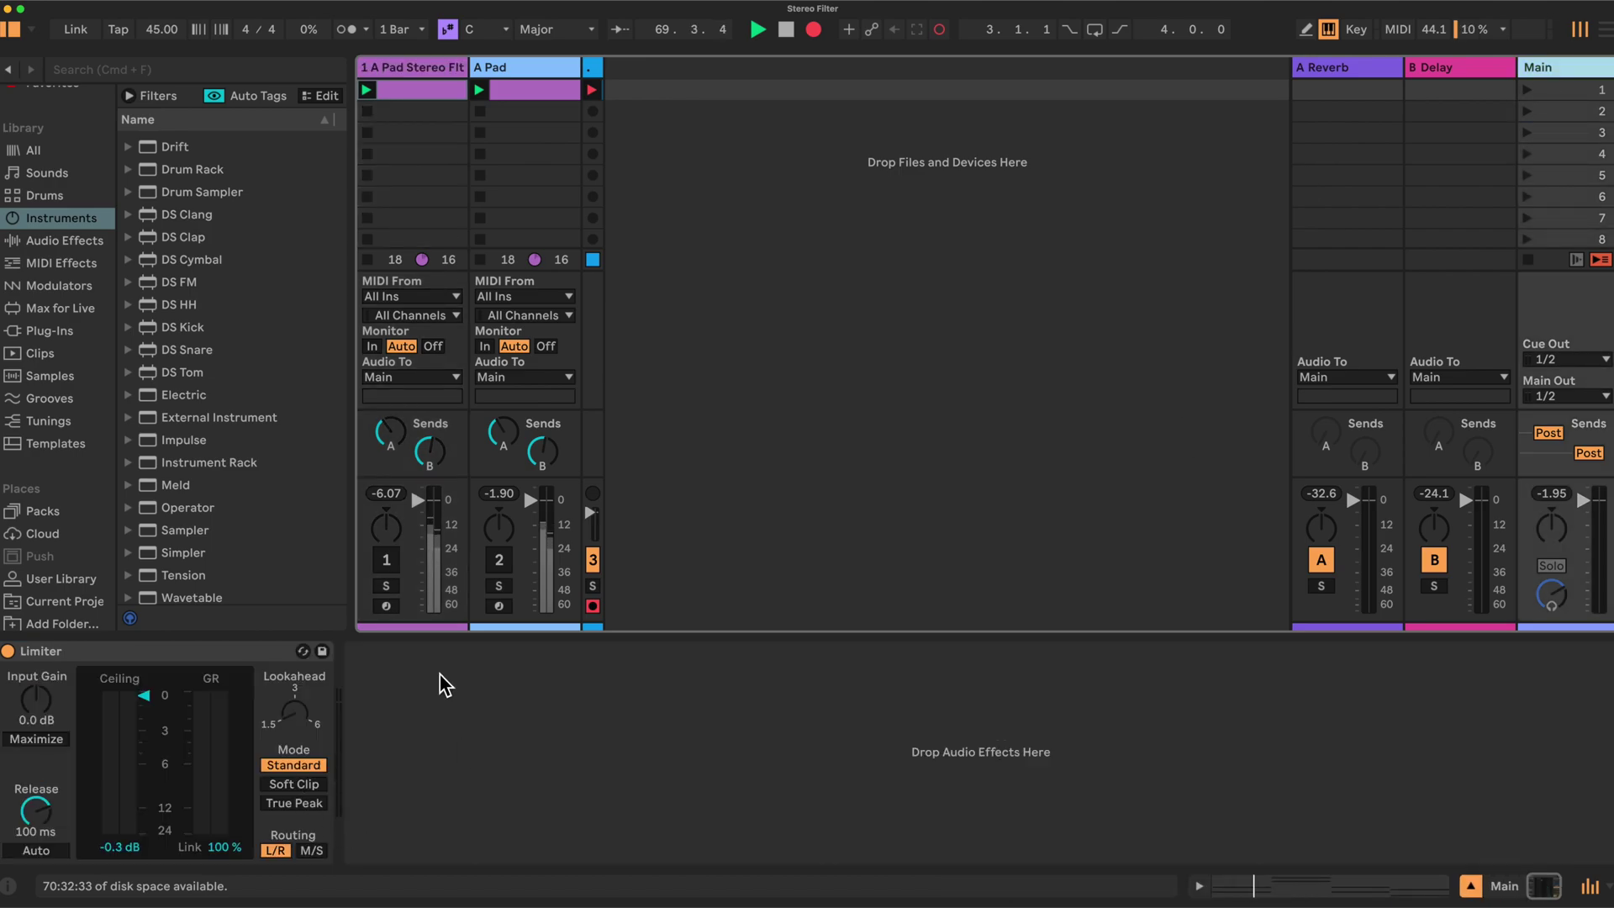
click(409, 73)
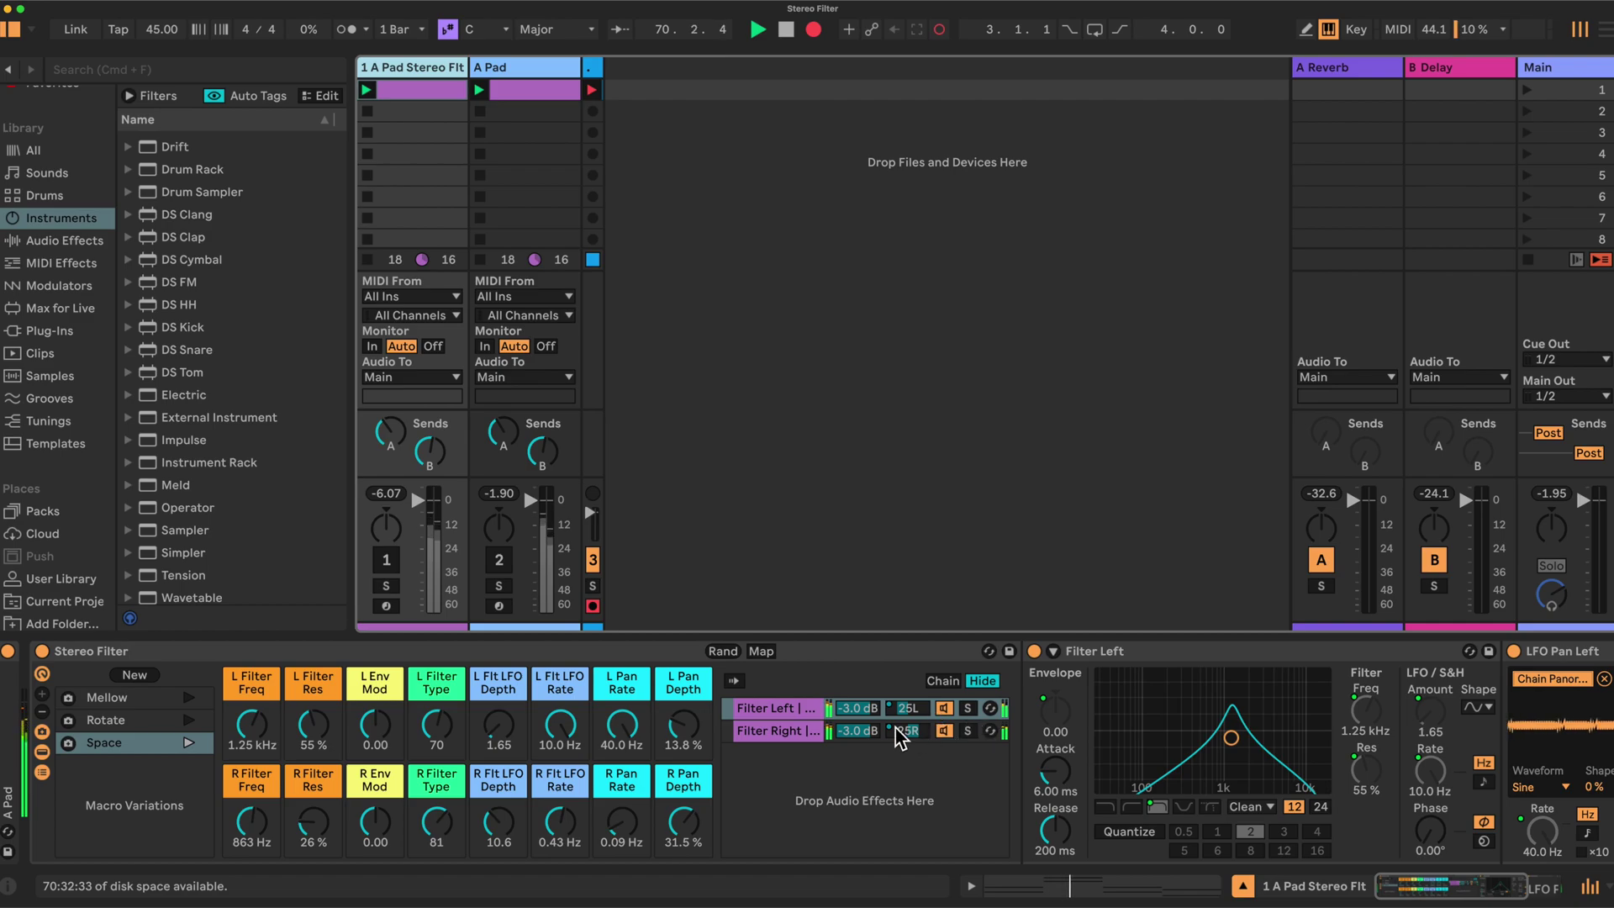
- Examine the Filter Left chain's volume, pan, filter and LFO Pan Left settings, along with the available audio effects
scroll(878, 704, right, 5)
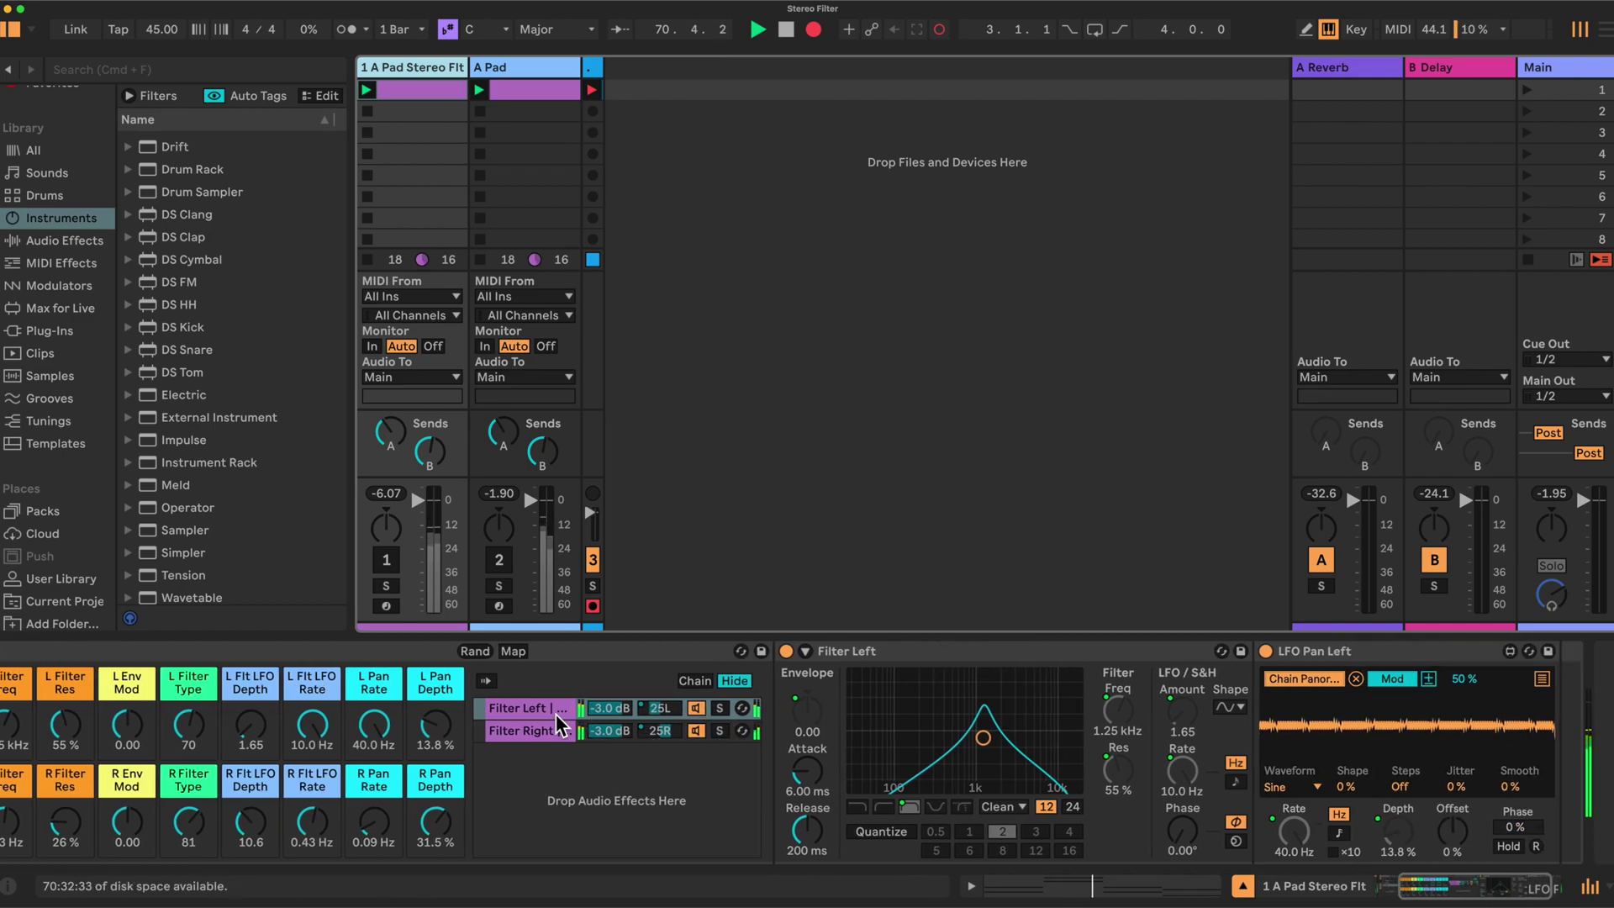
click(531, 713)
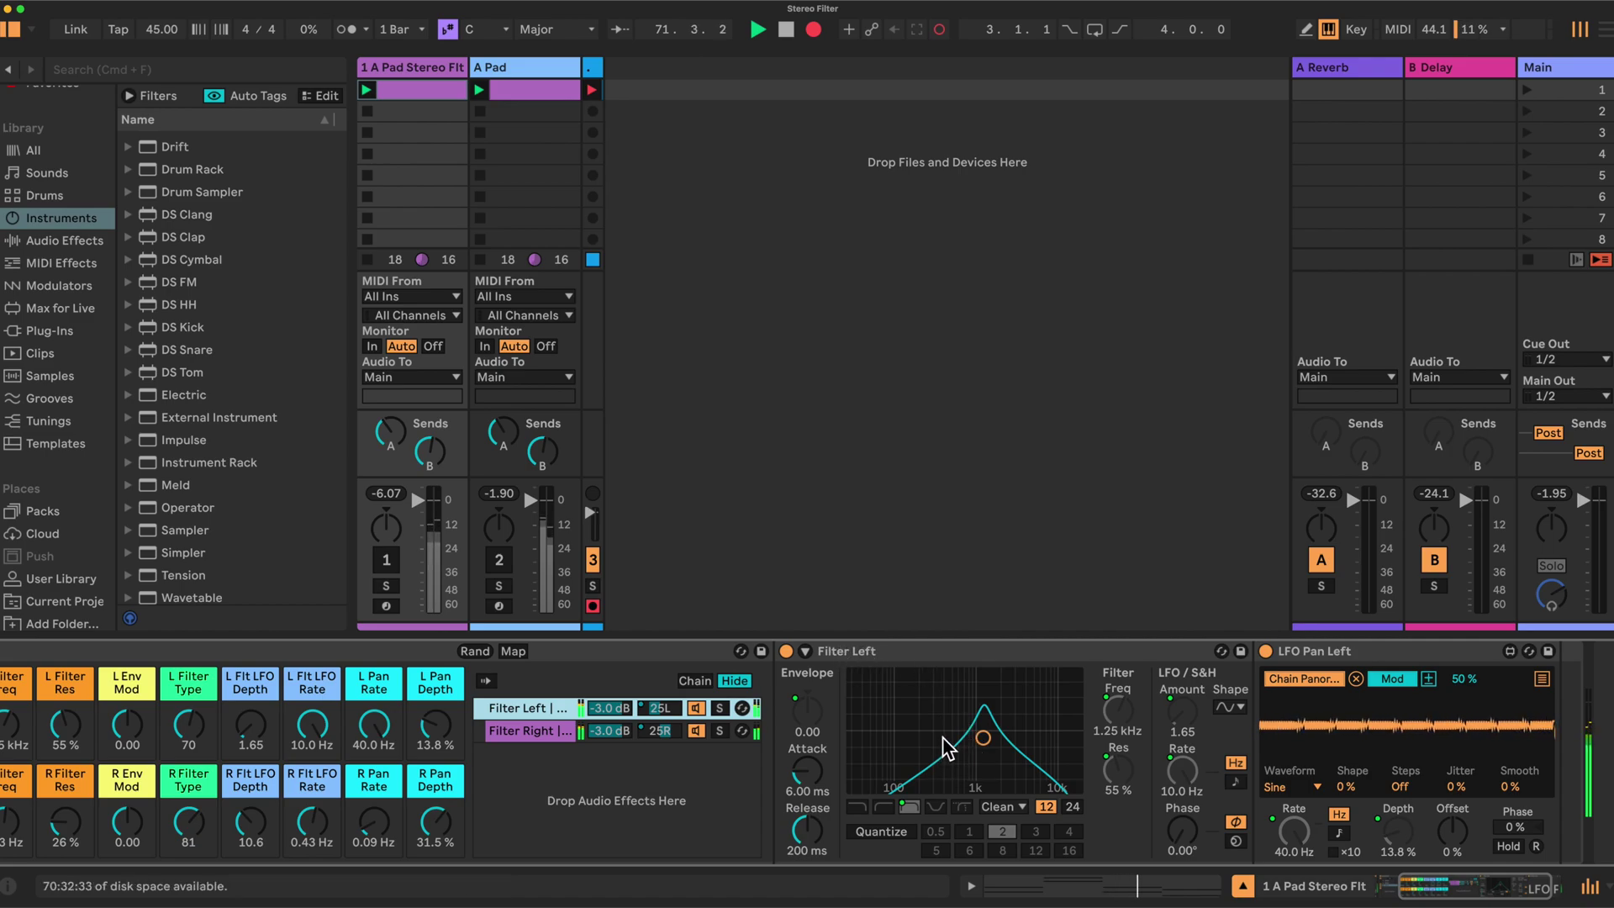
click(65, 241)
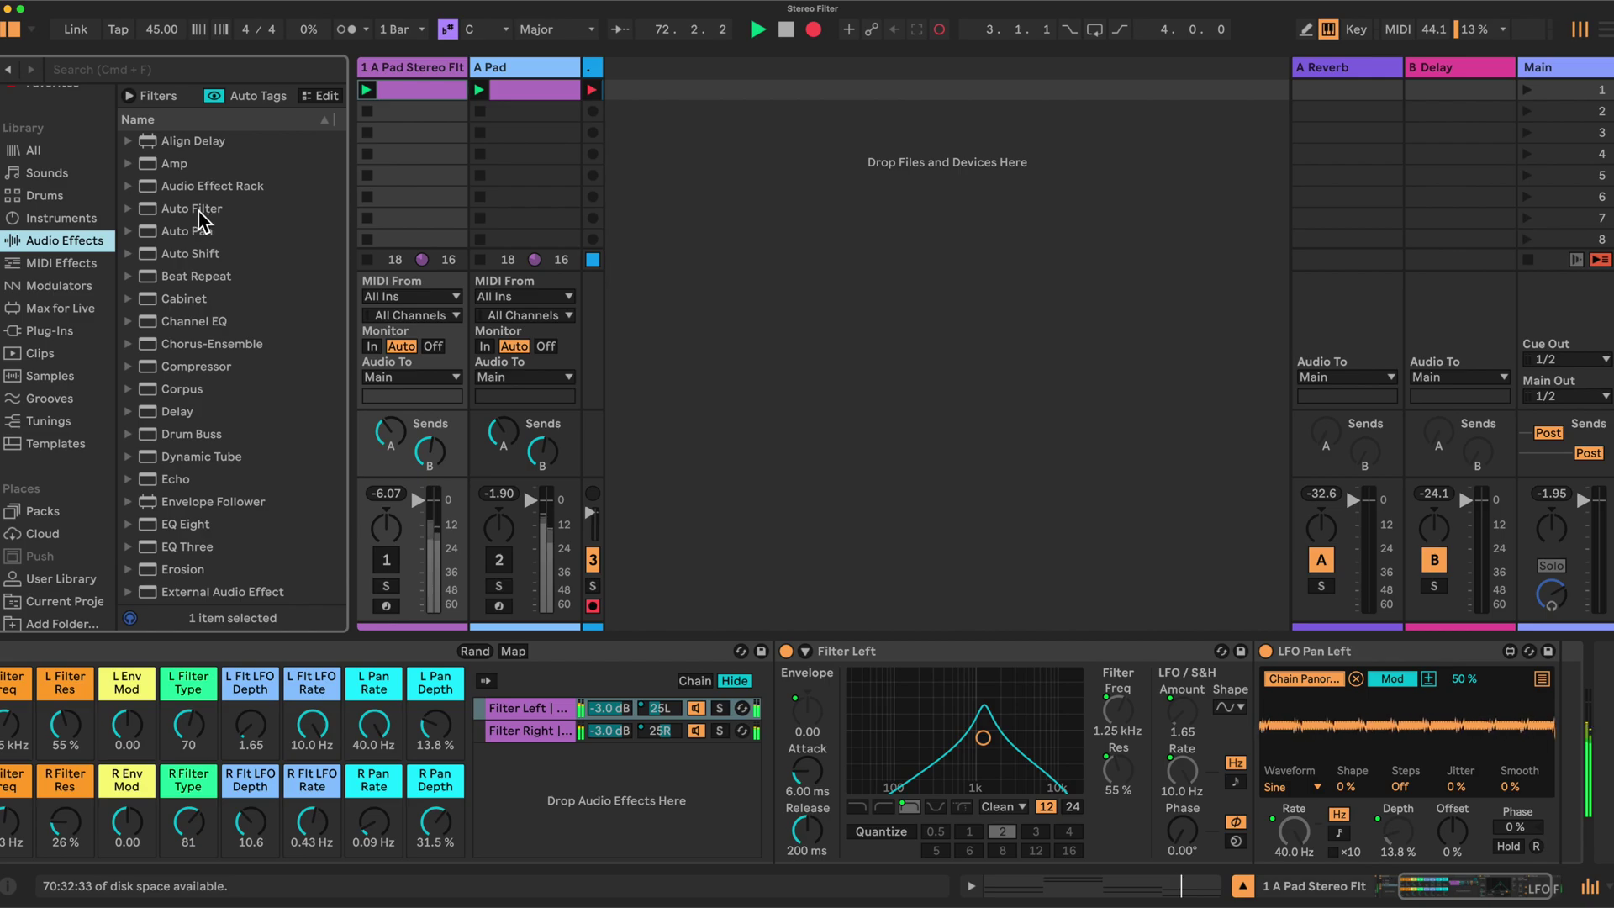
scroll(967, 688, right, 3)
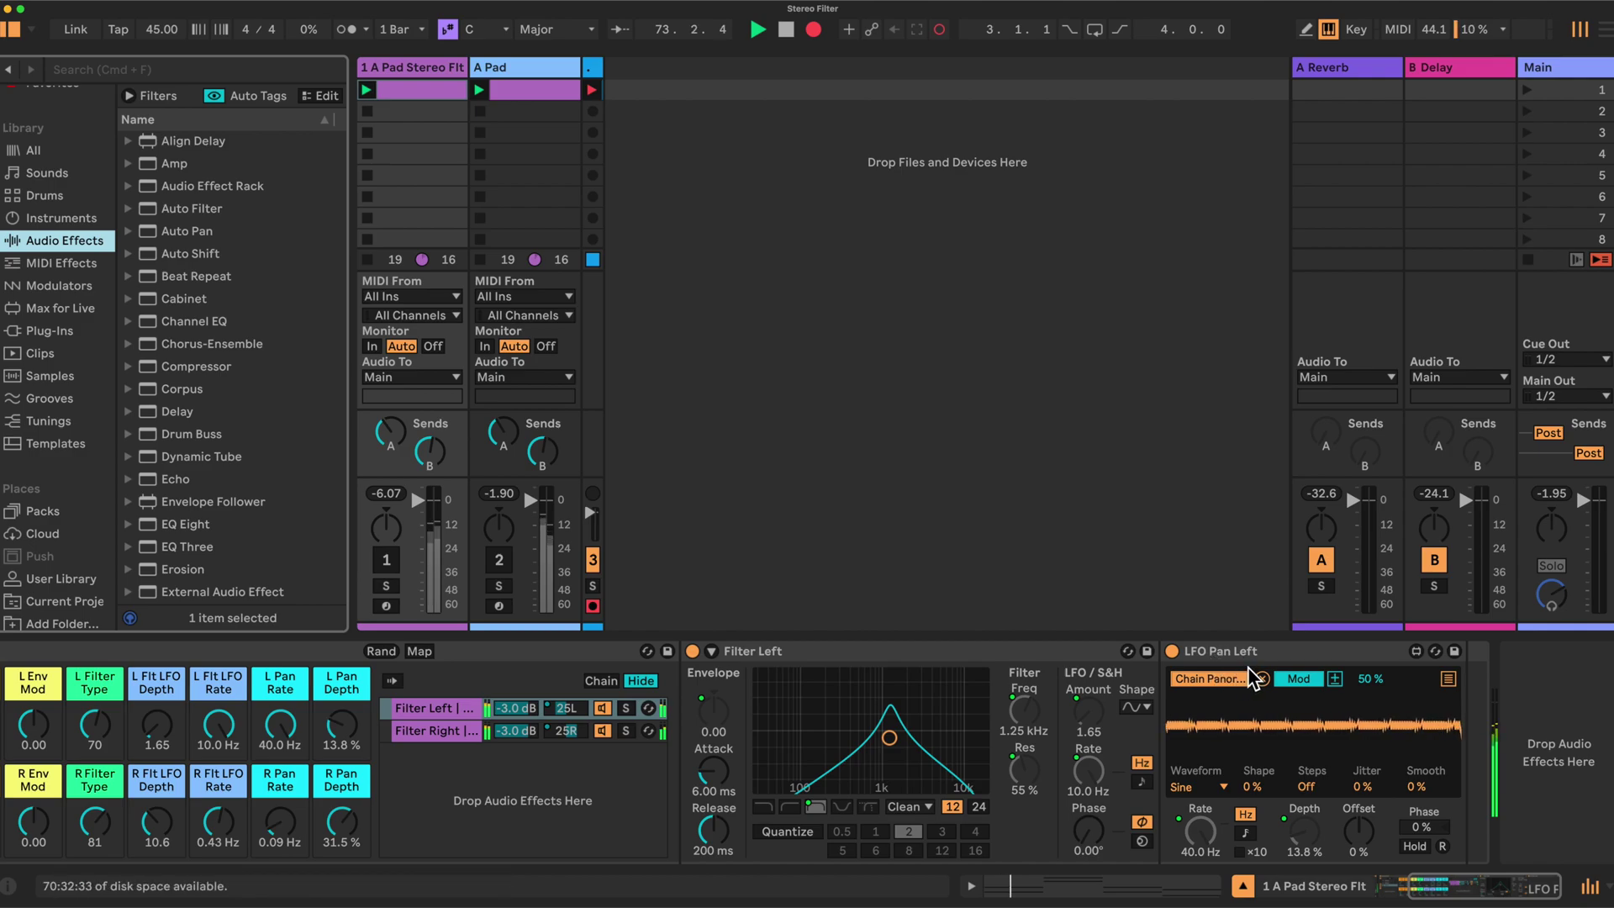
scroll(919, 709, left, 1)
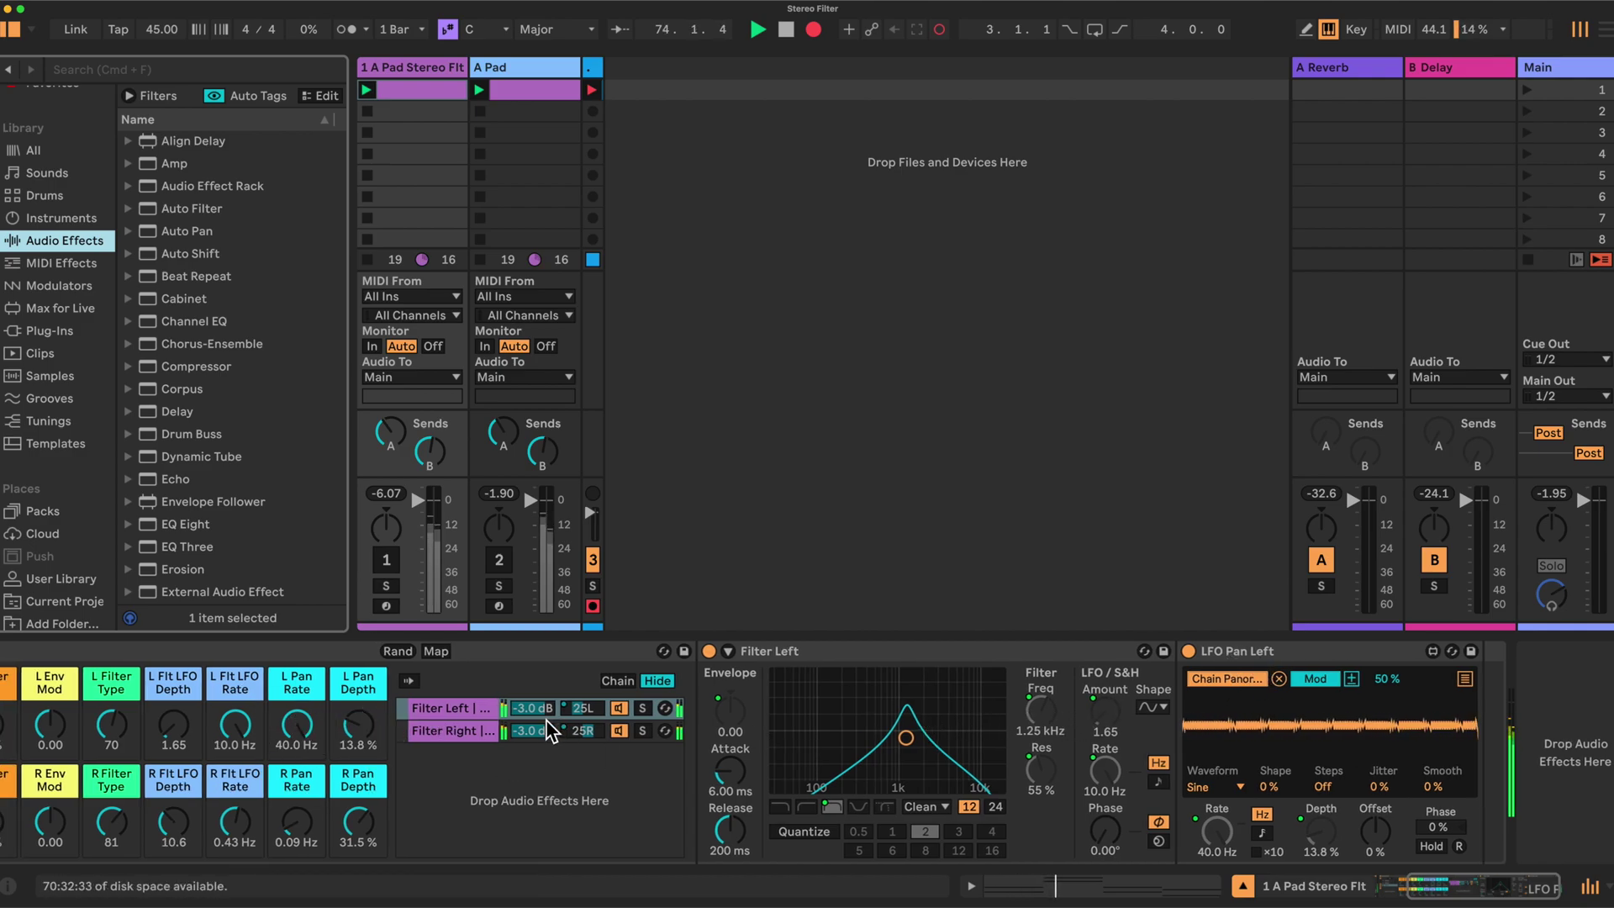
scroll(544, 731, left, 5)
scroll(838, 725, right, 2)
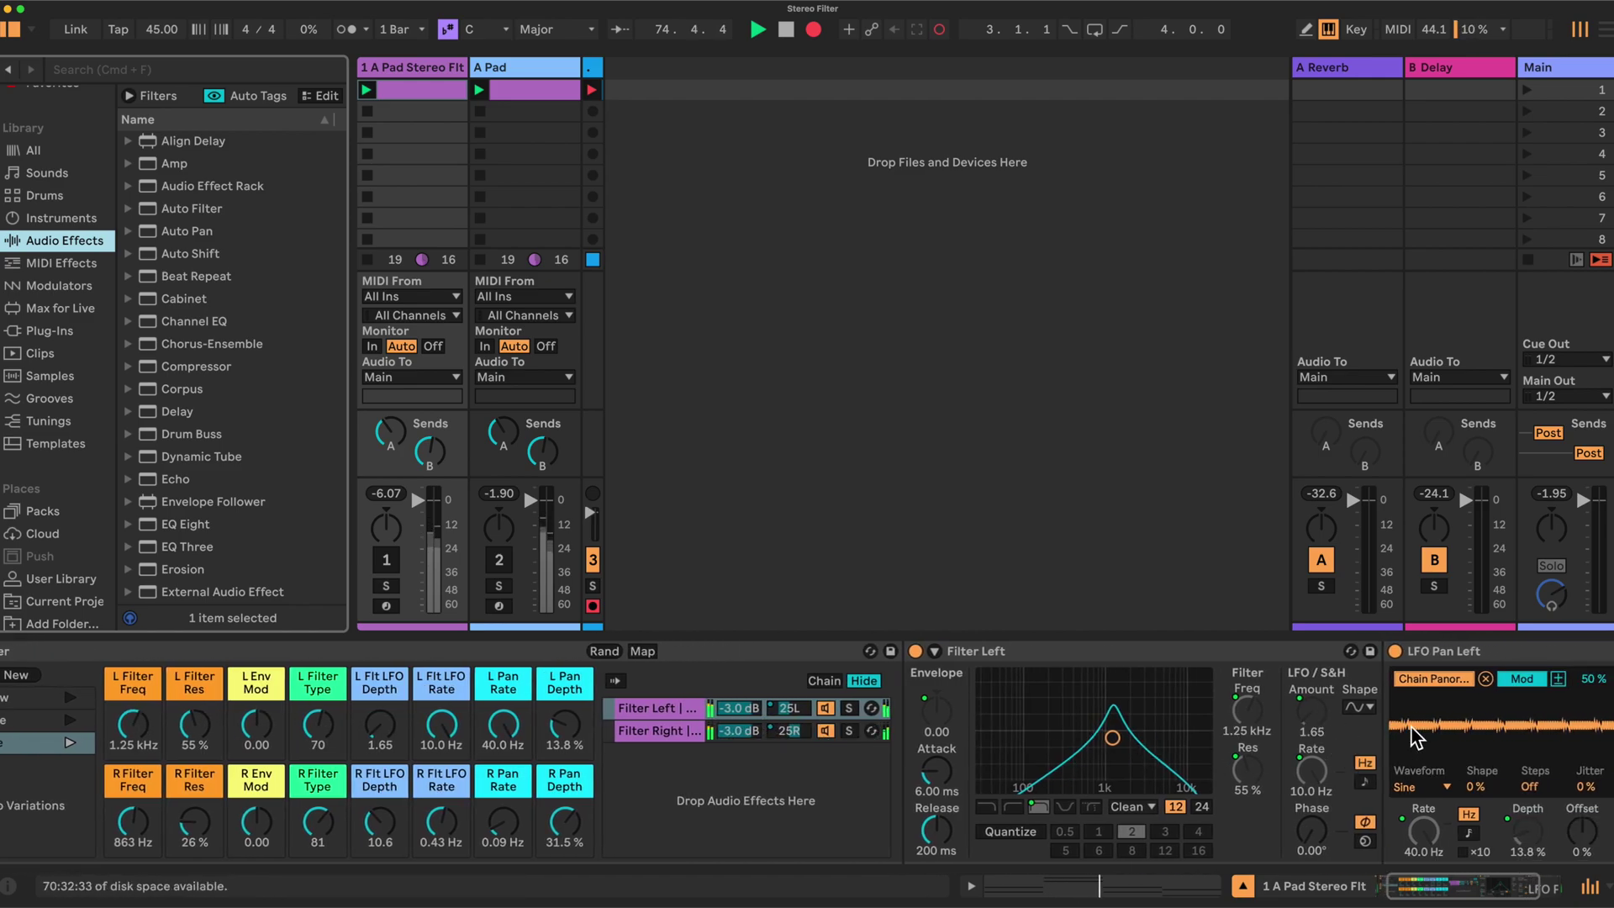
scroll(561, 759, right, 2)
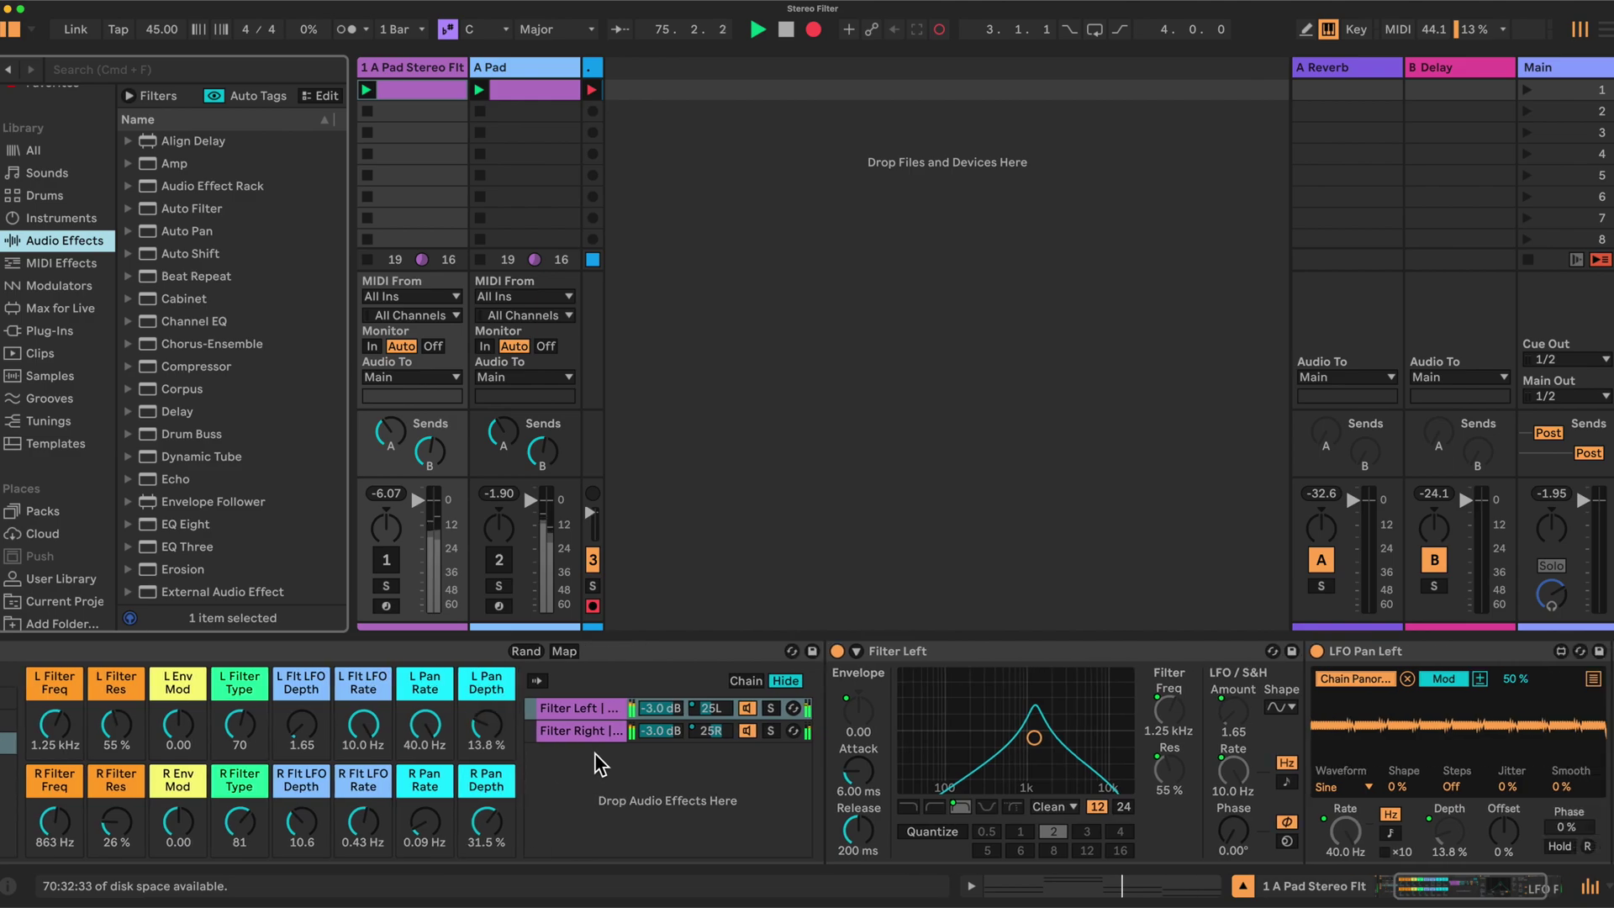
- Examine the Filter Right chain's filter and LFO Pan Right devices, and hide the rack's chain list
click(566, 731)
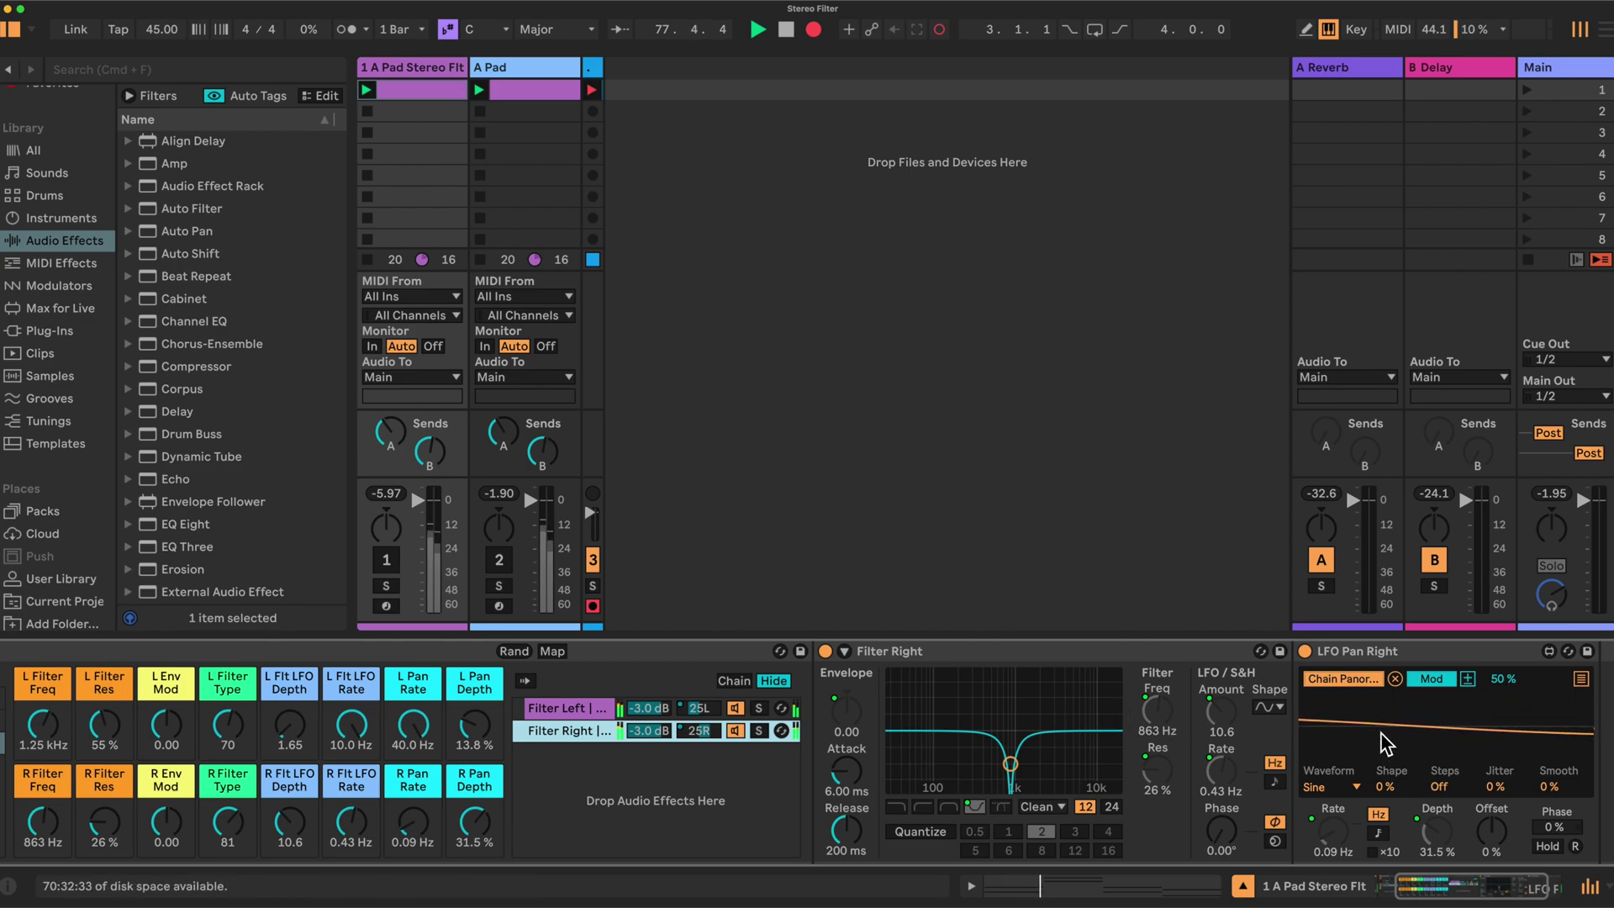
scroll(892, 710, right, 1)
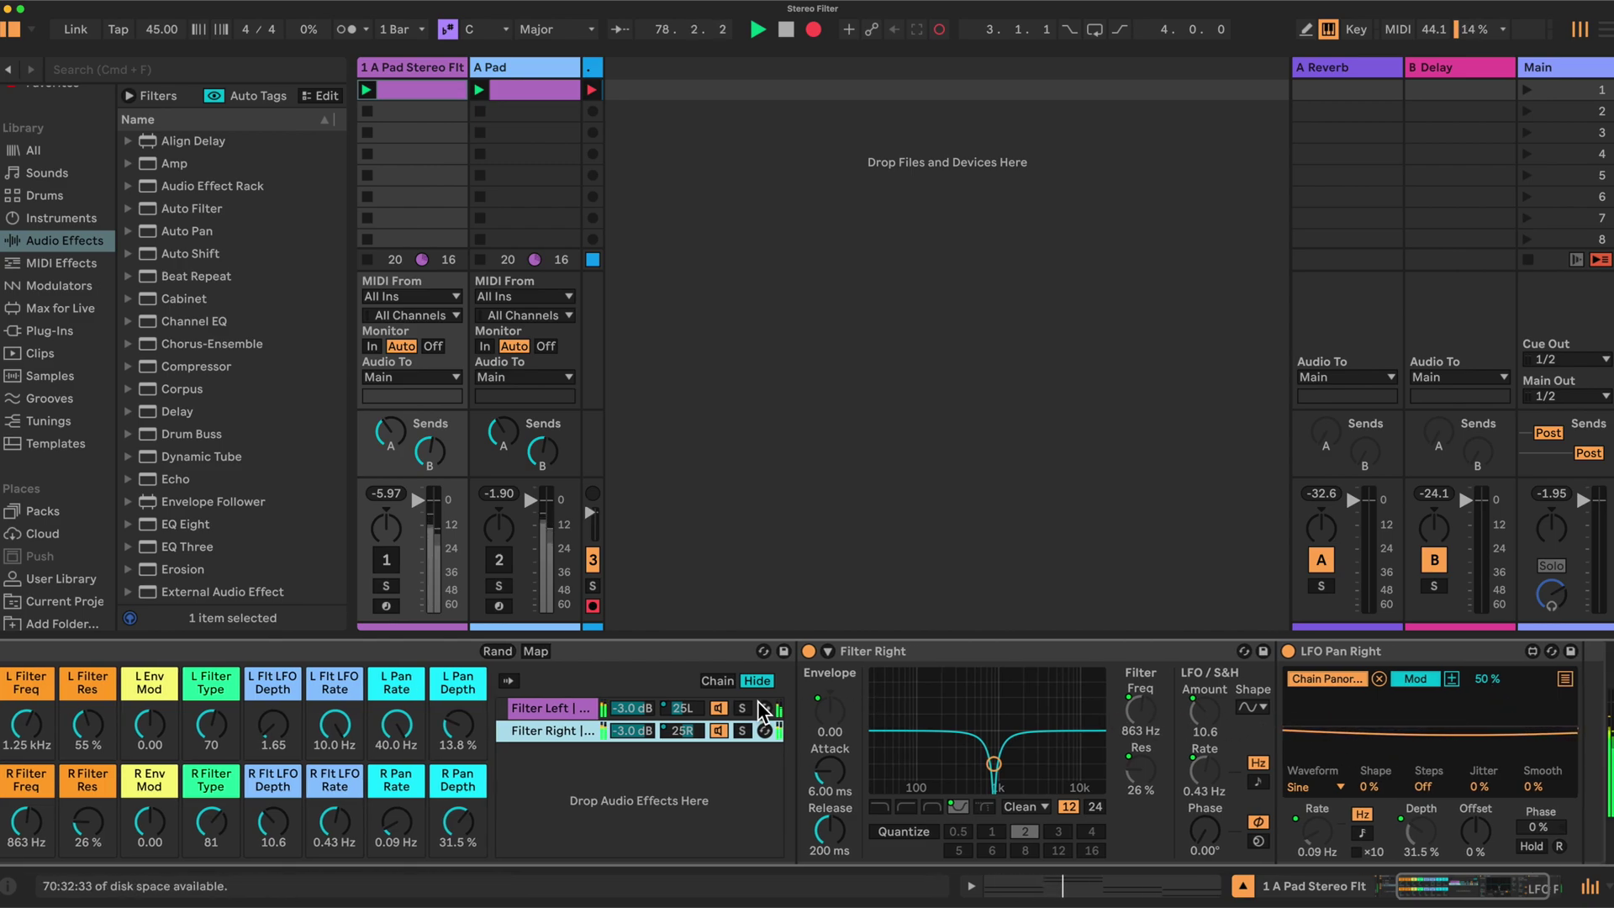
scroll(694, 703, left, 5)
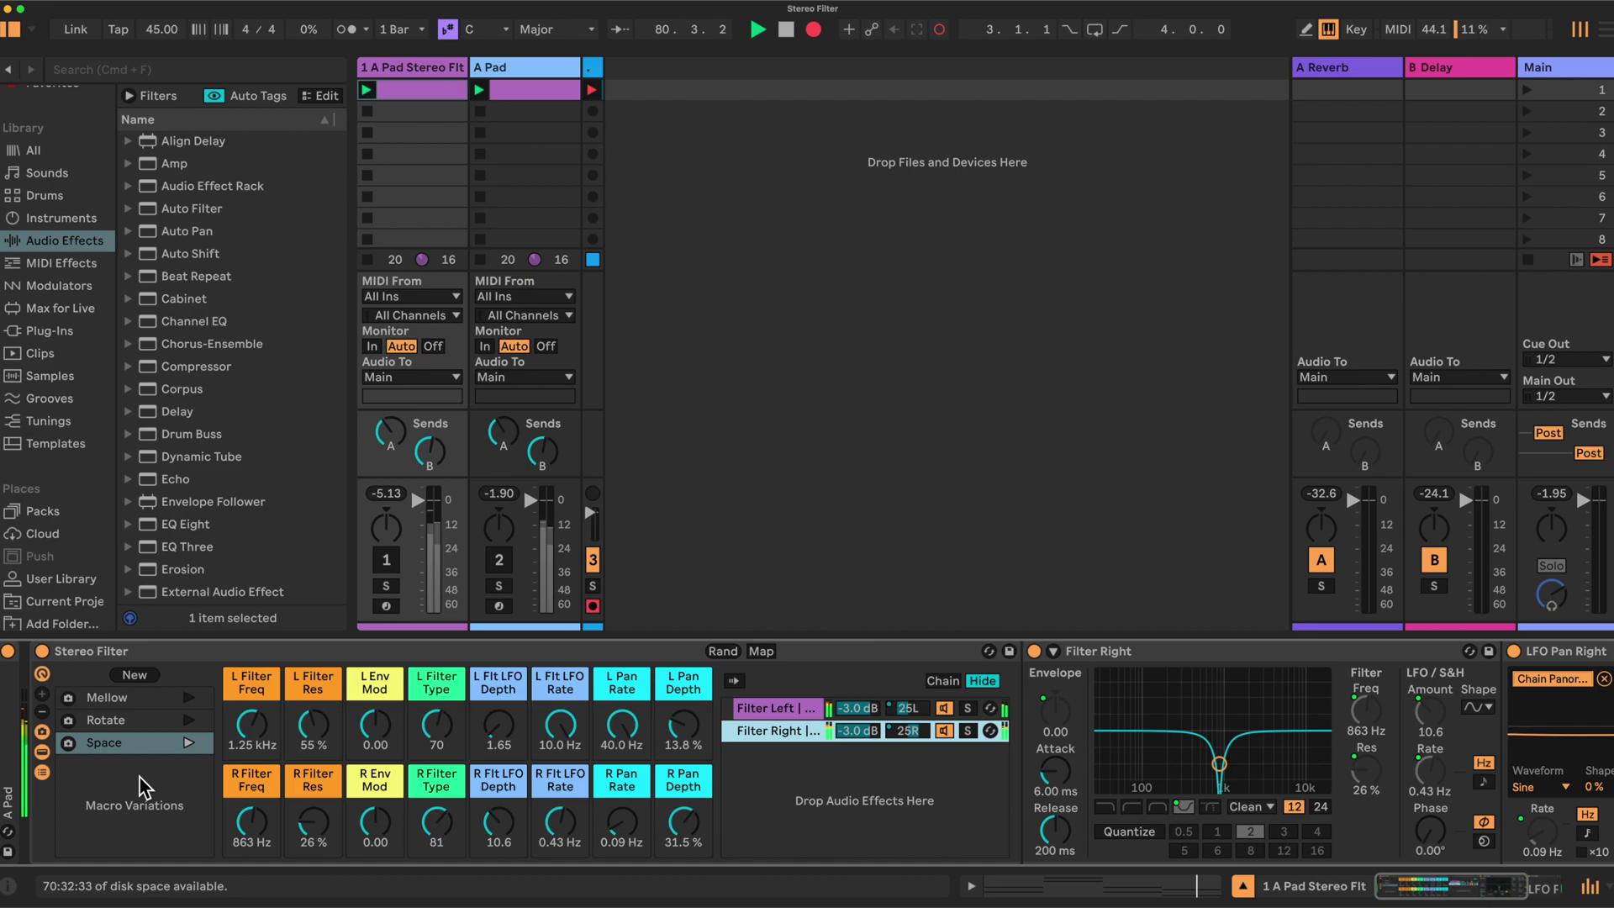
click(42, 769)
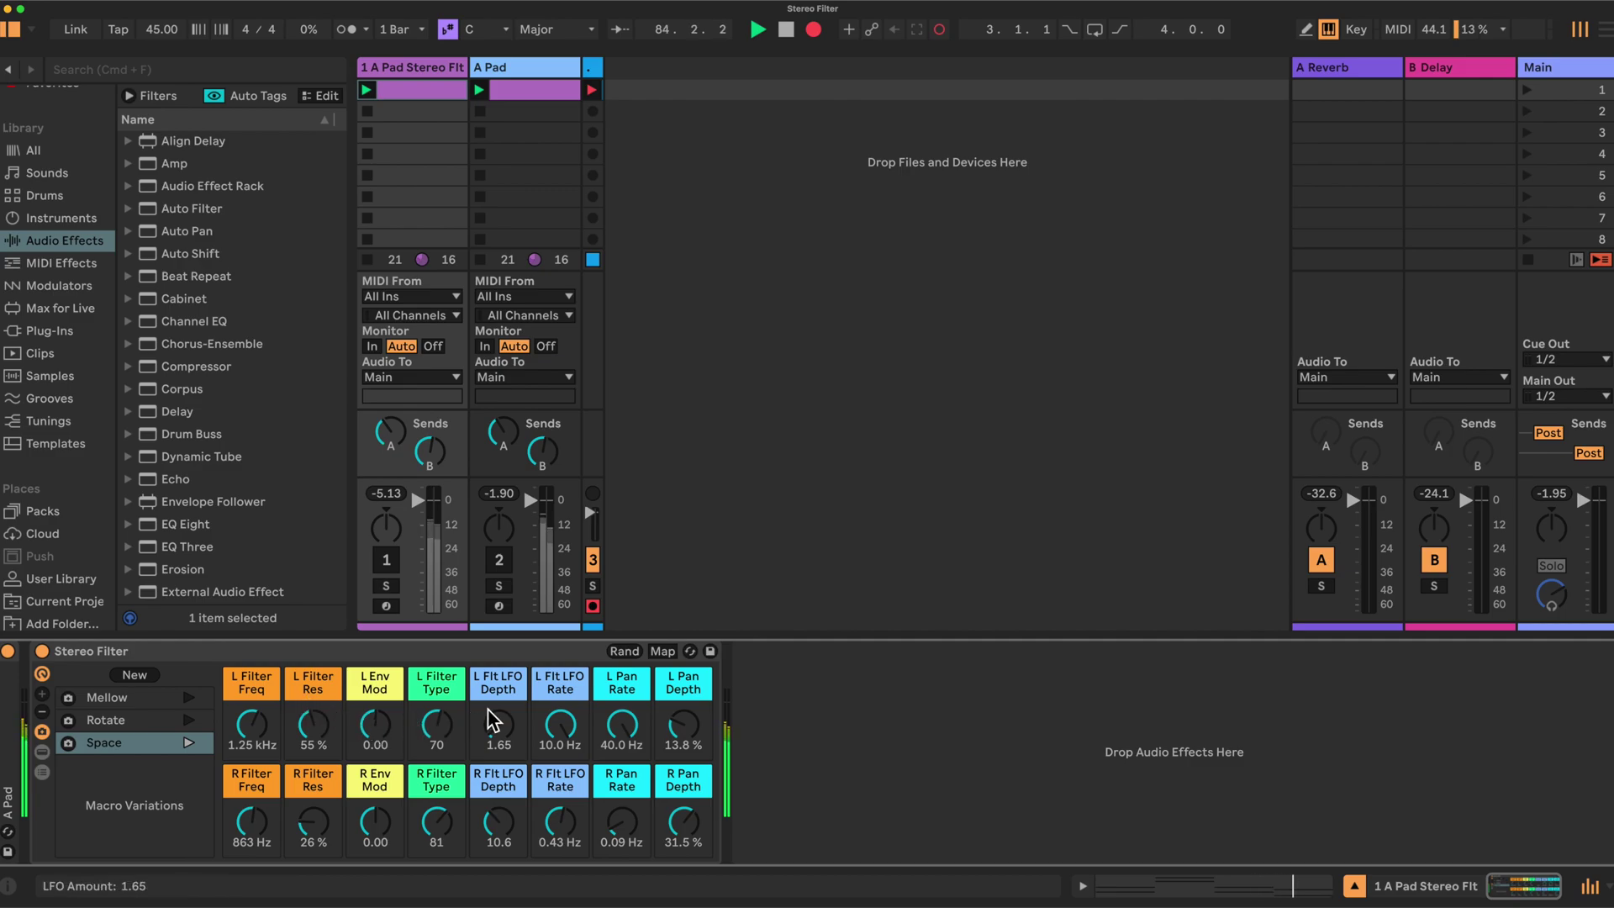
- Show the A Pad track's synth and audition the track by activating it briefly and muting it again
click(526, 71)
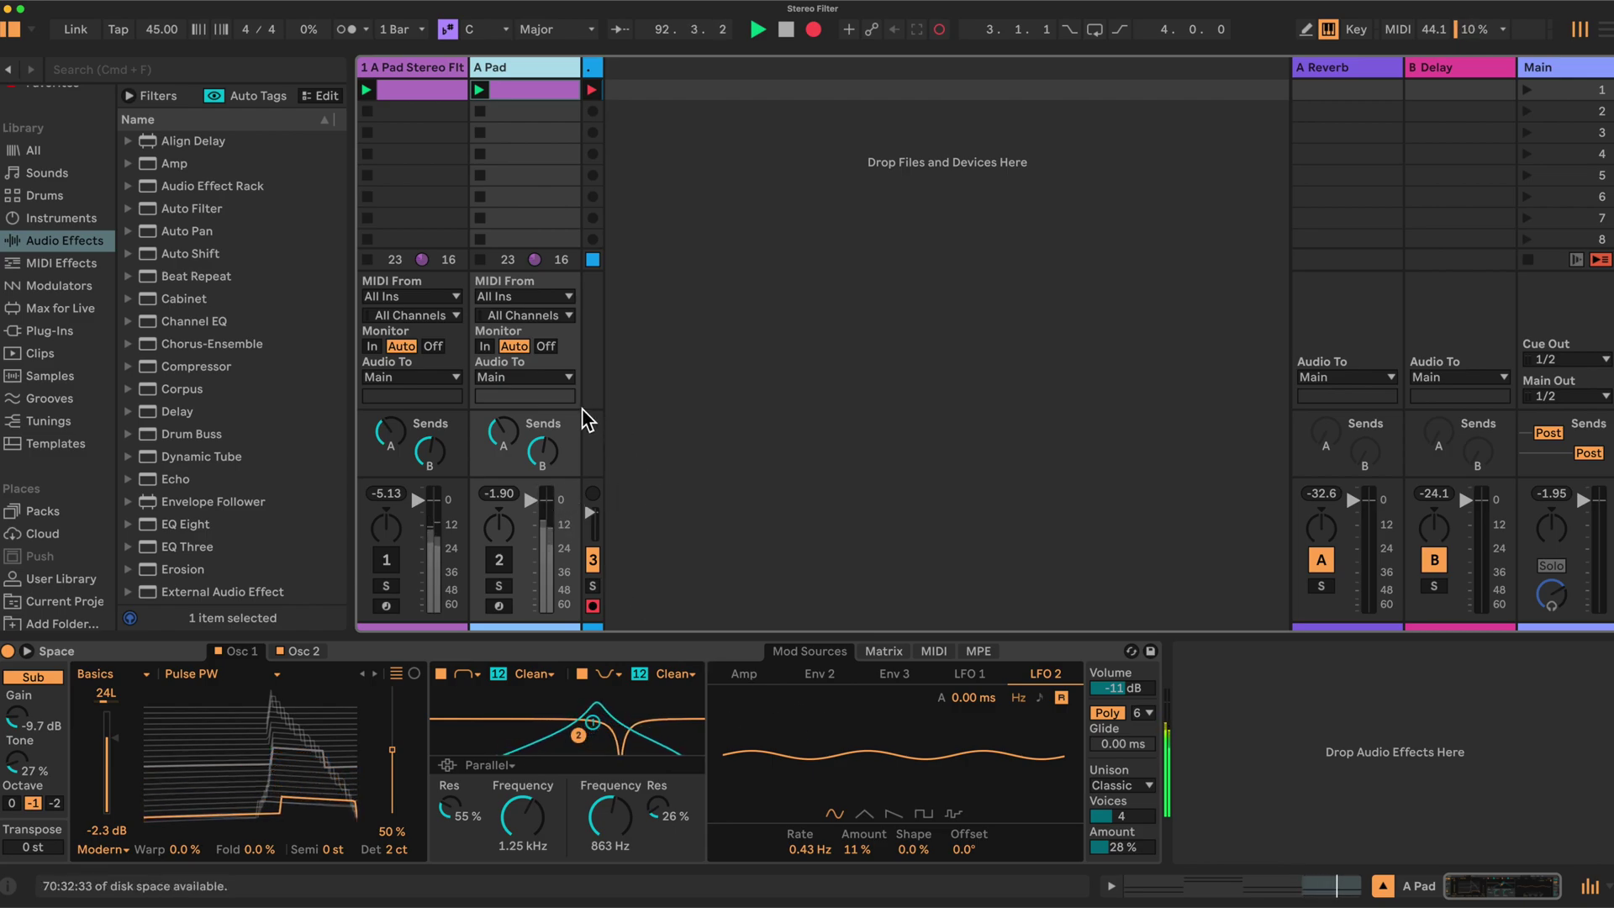
click(506, 557)
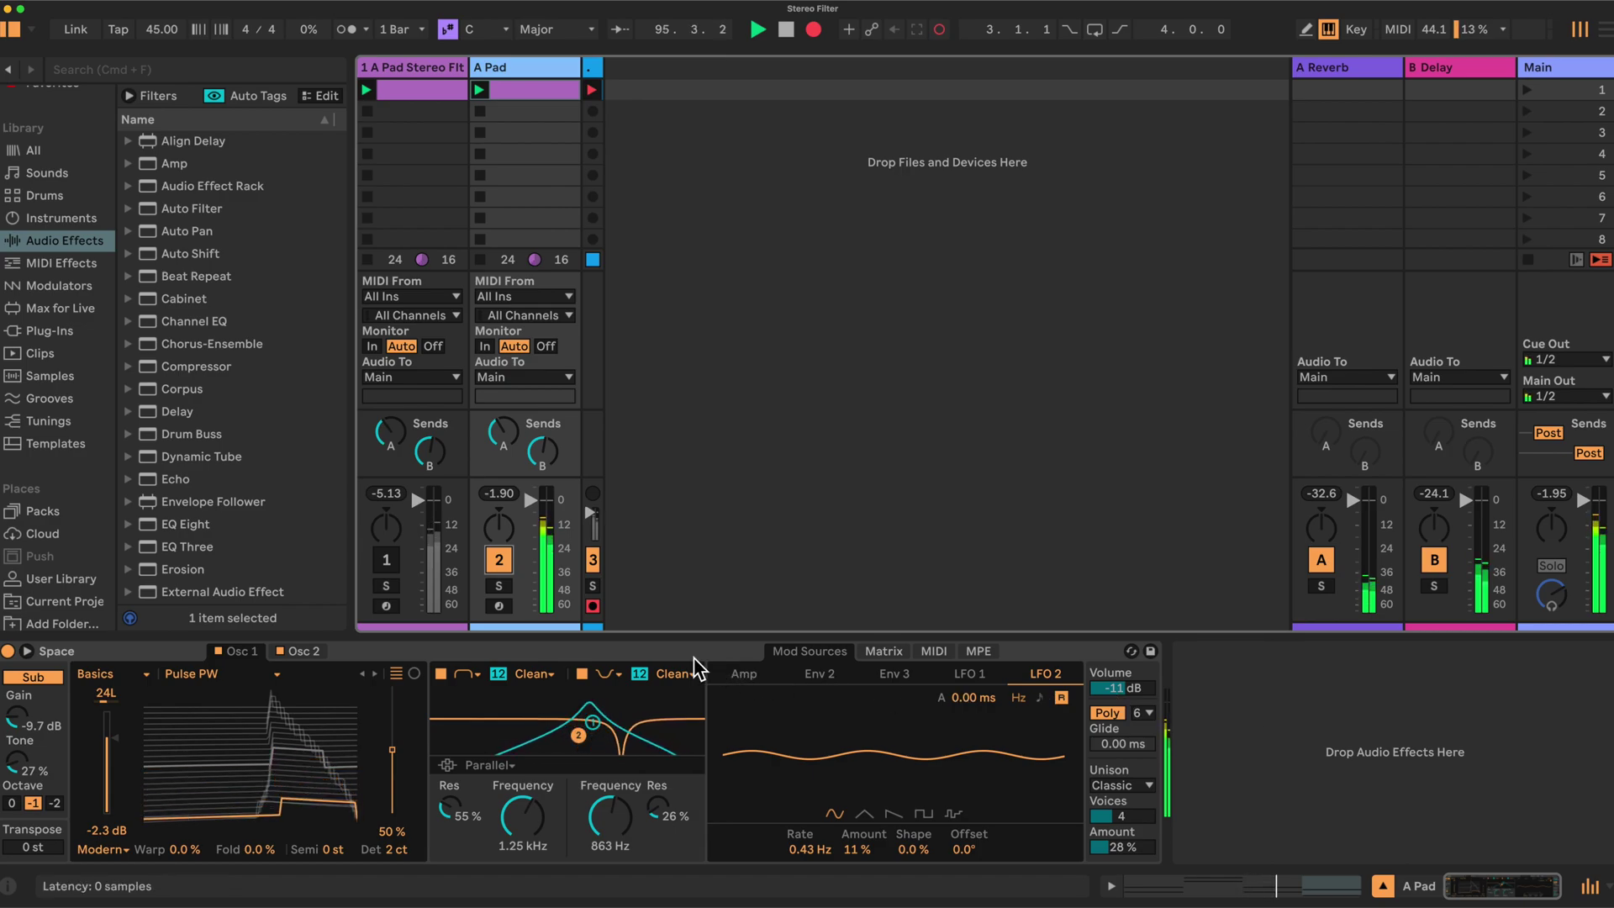
click(499, 563)
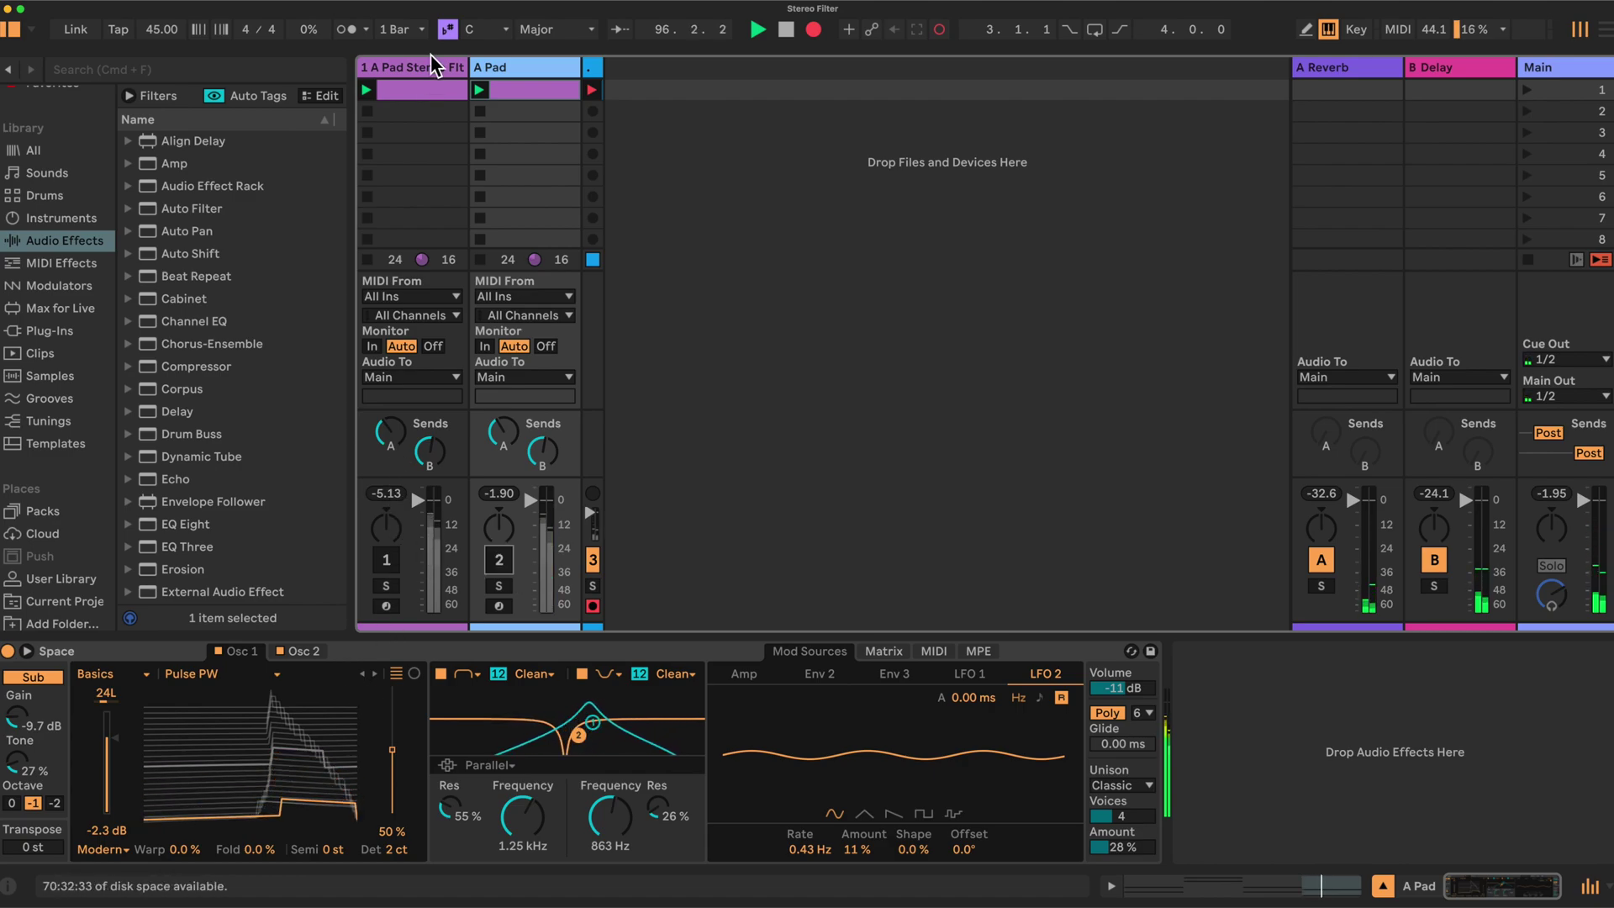
- Audition the A Pad Stereo Flt track for comparison by activating it briefly and muting it again
click(428, 67)
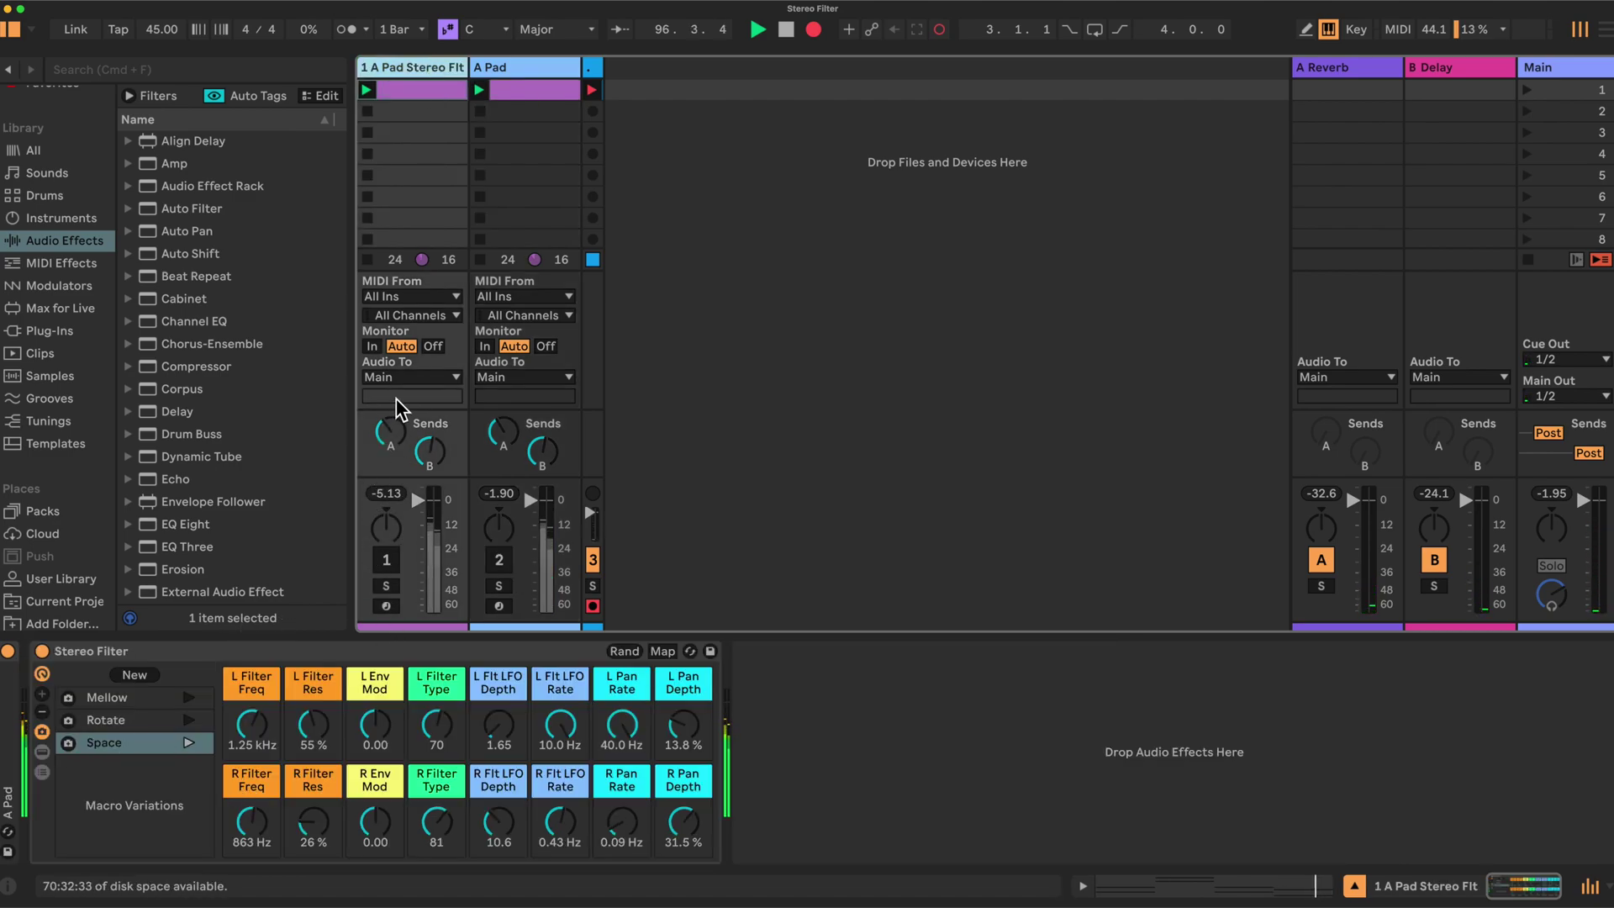
click(390, 564)
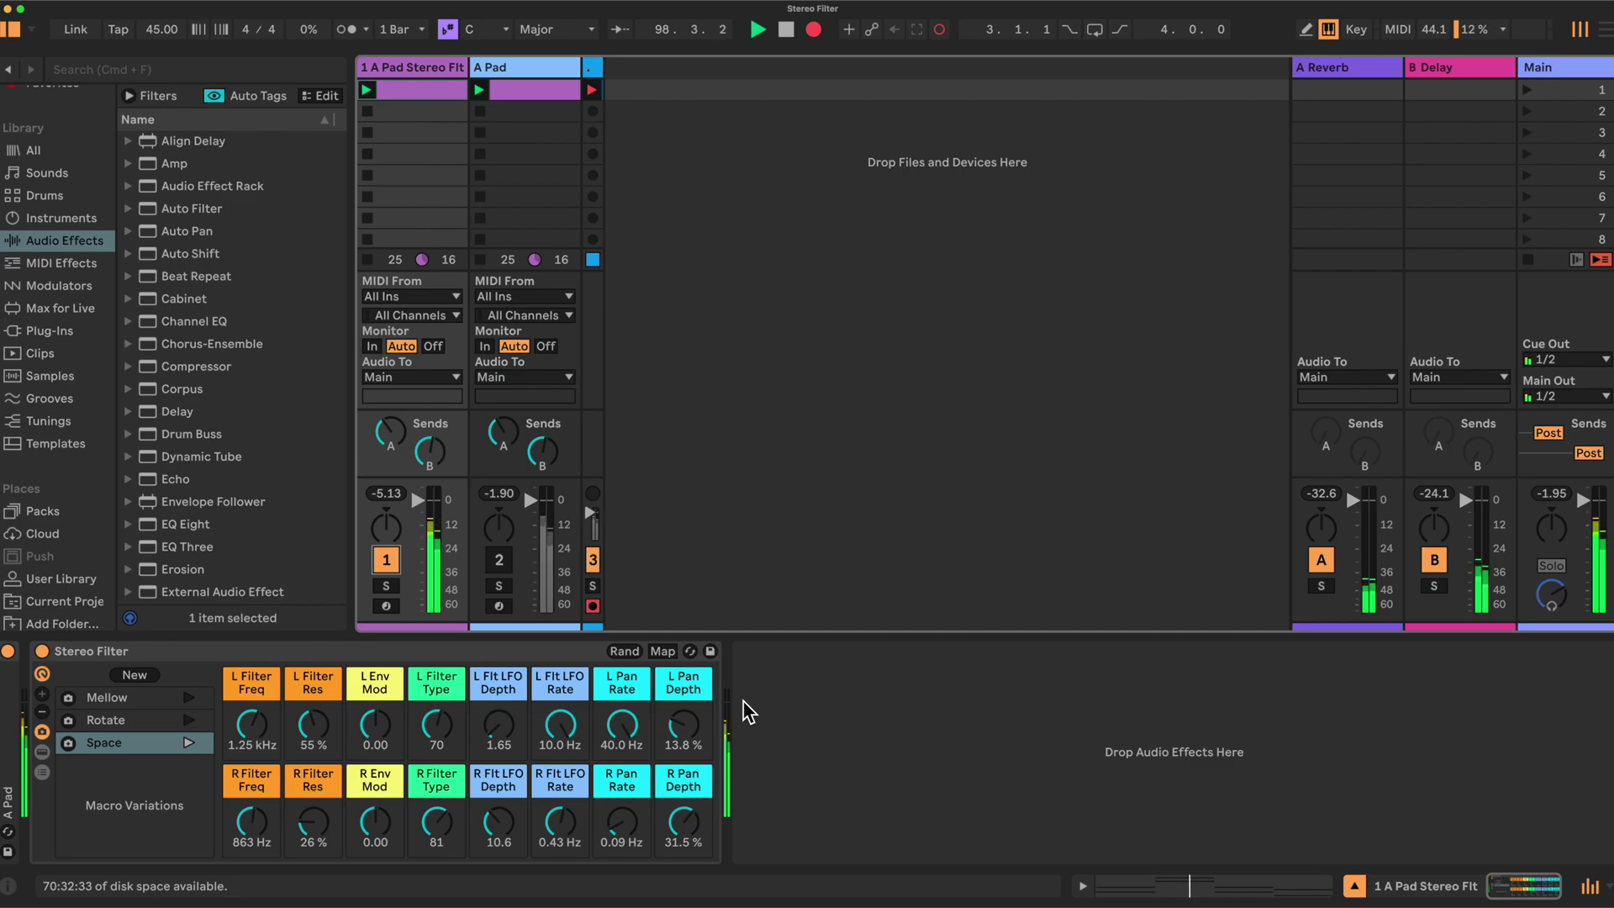
click(386, 560)
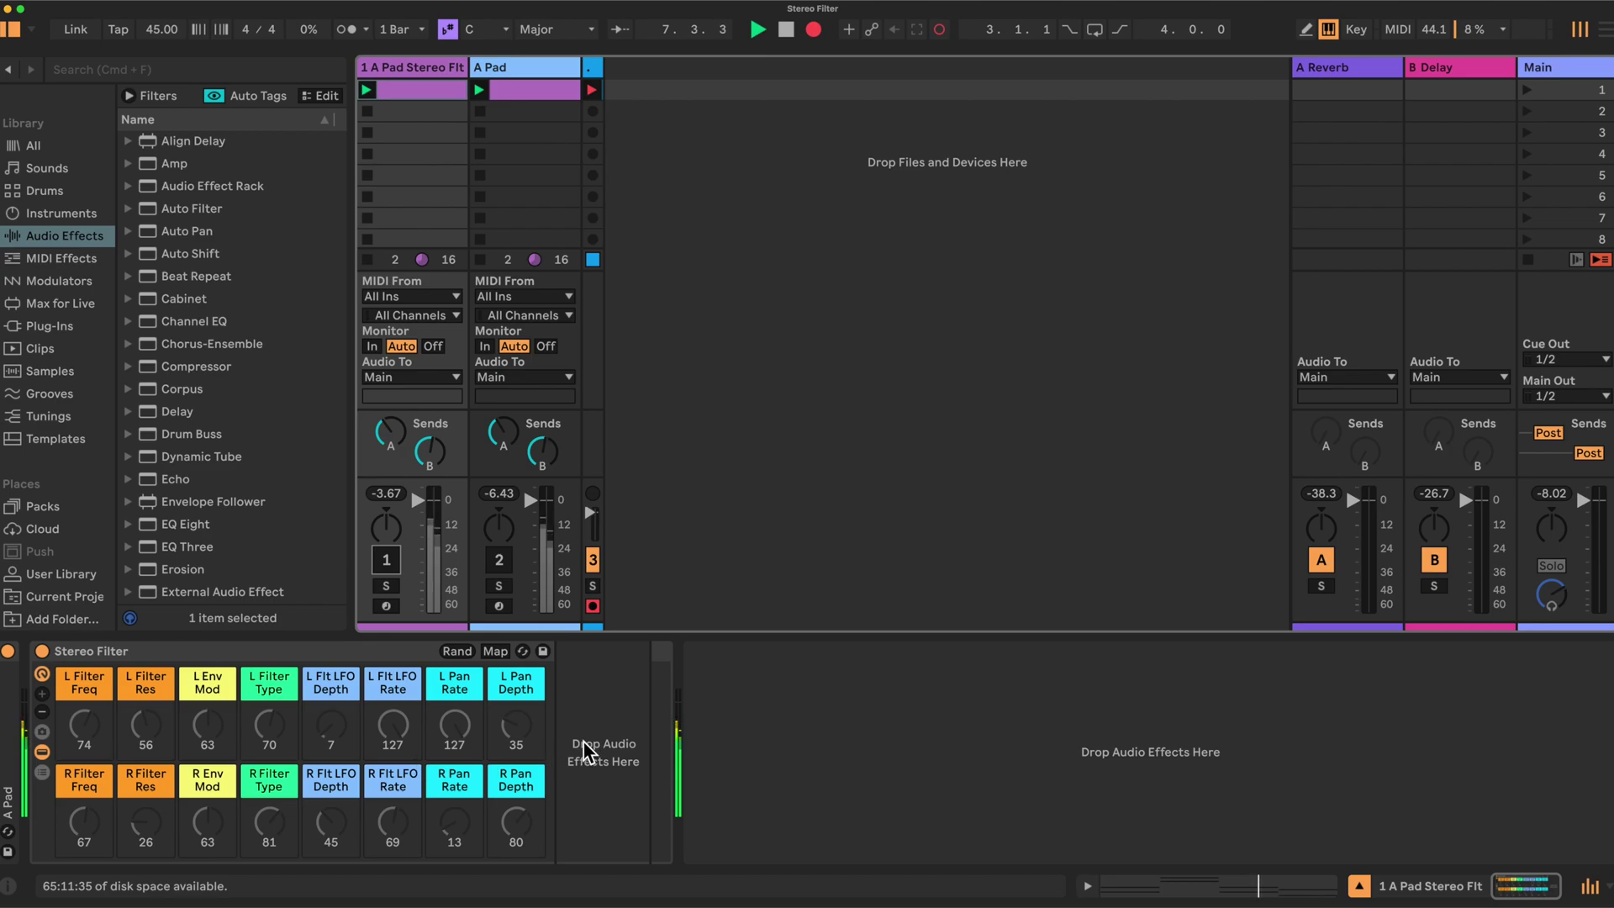
- Show the empty Stereo Filter rack's chain list and add an Auto Filter to it as the first chain
click(42, 772)
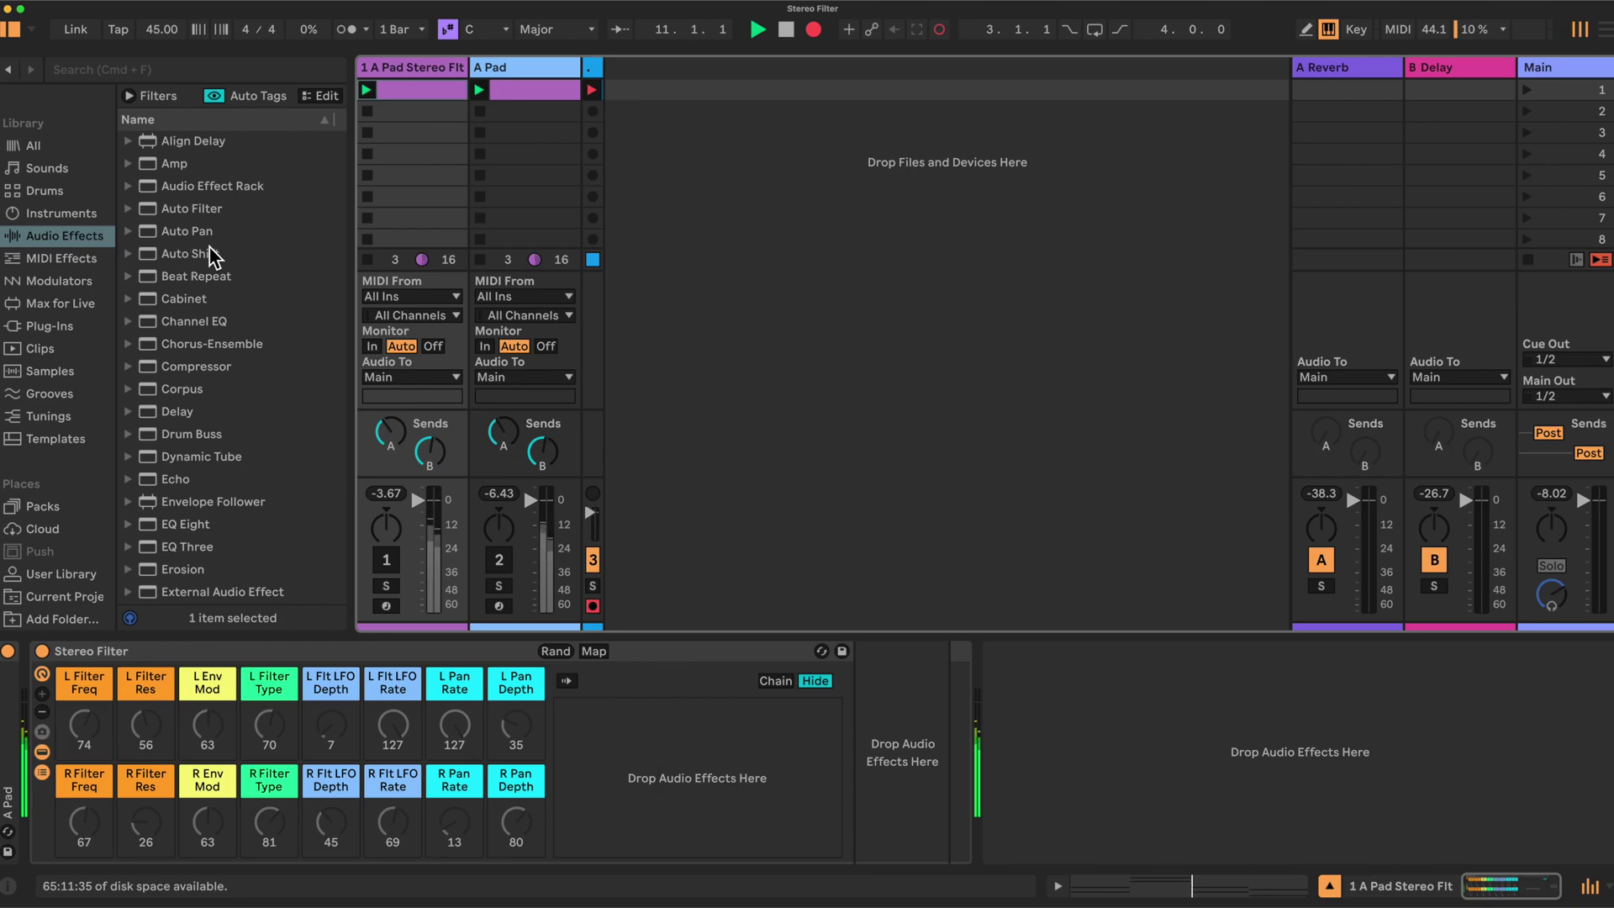
click(195, 210)
drag(197, 210, 669, 734)
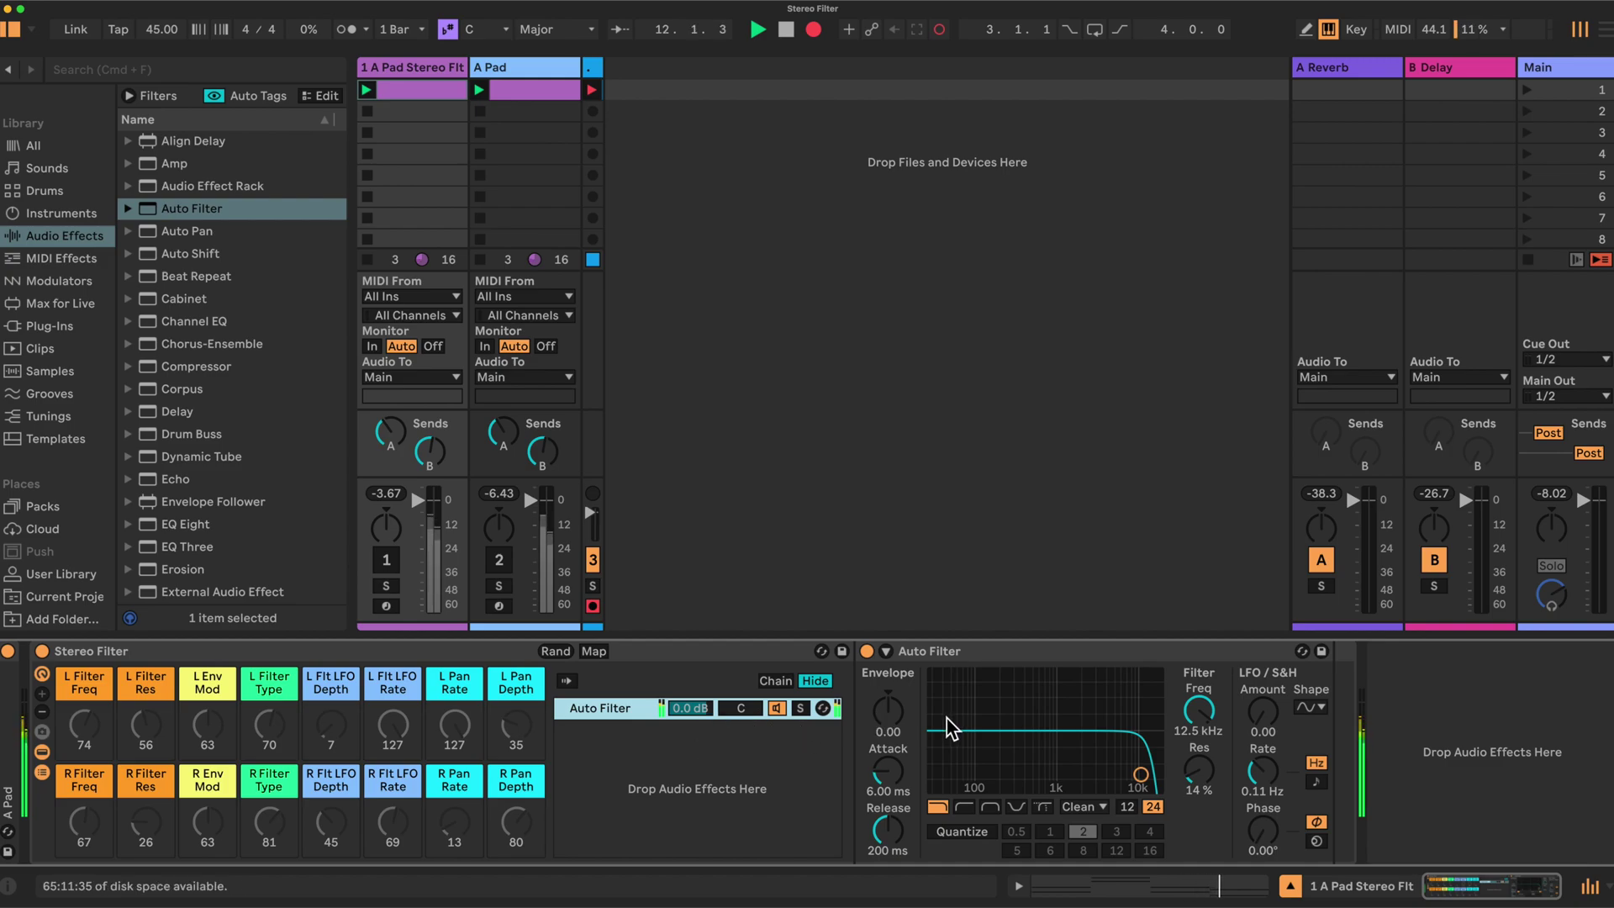
- Add an LFO device after the Auto Filter in the chain and rename it Pan
scroll(230, 388, down, 10)
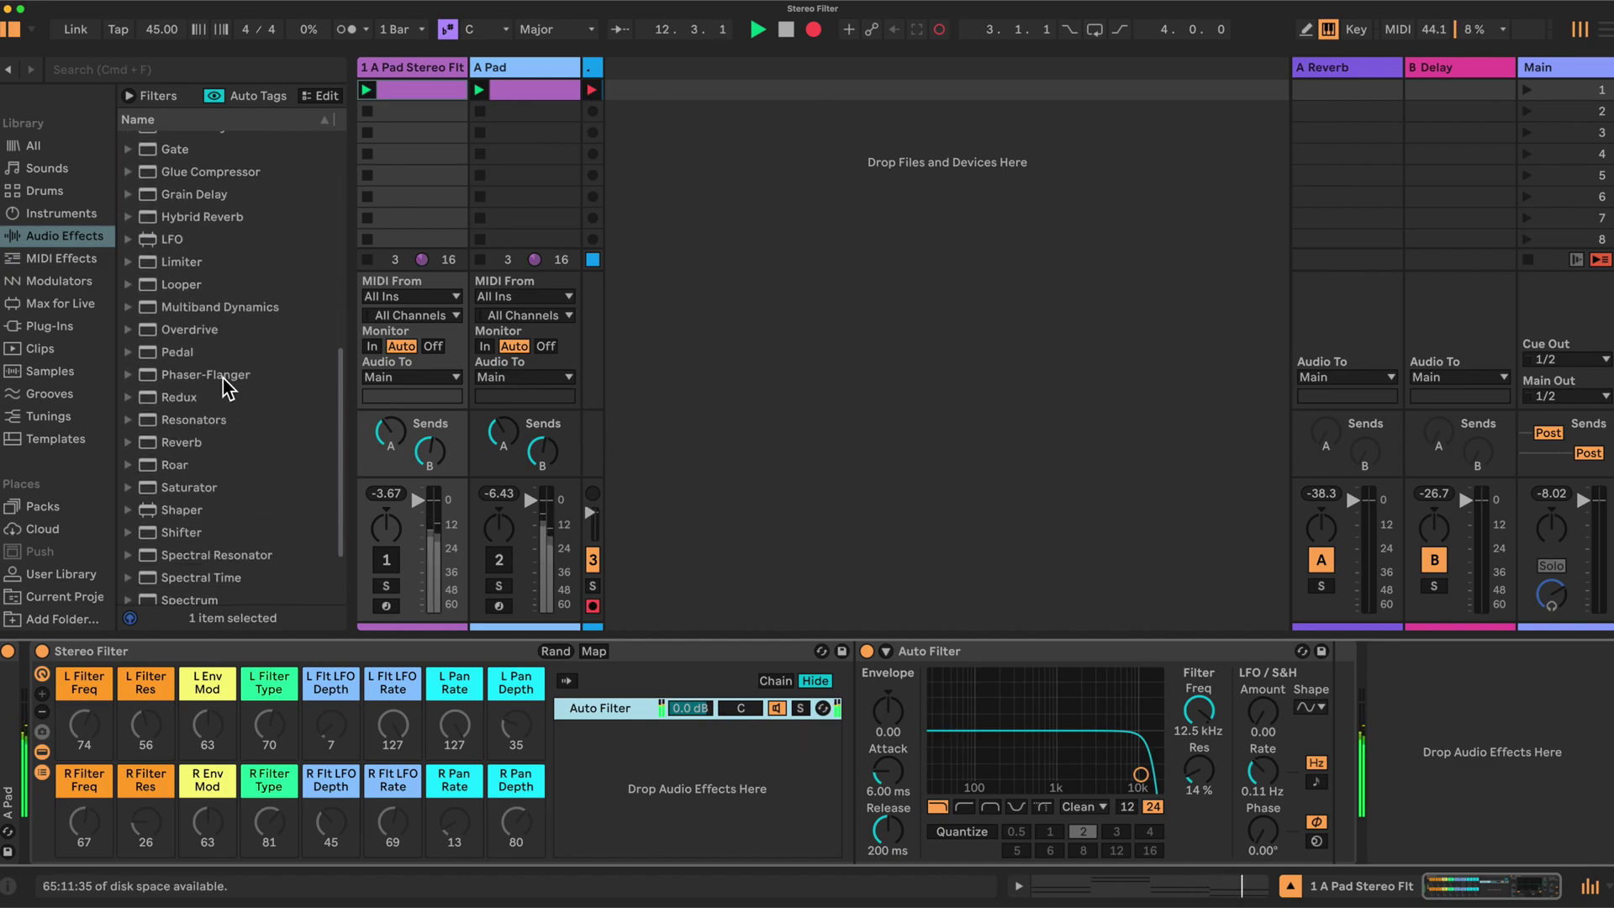
drag(168, 239, 1310, 723)
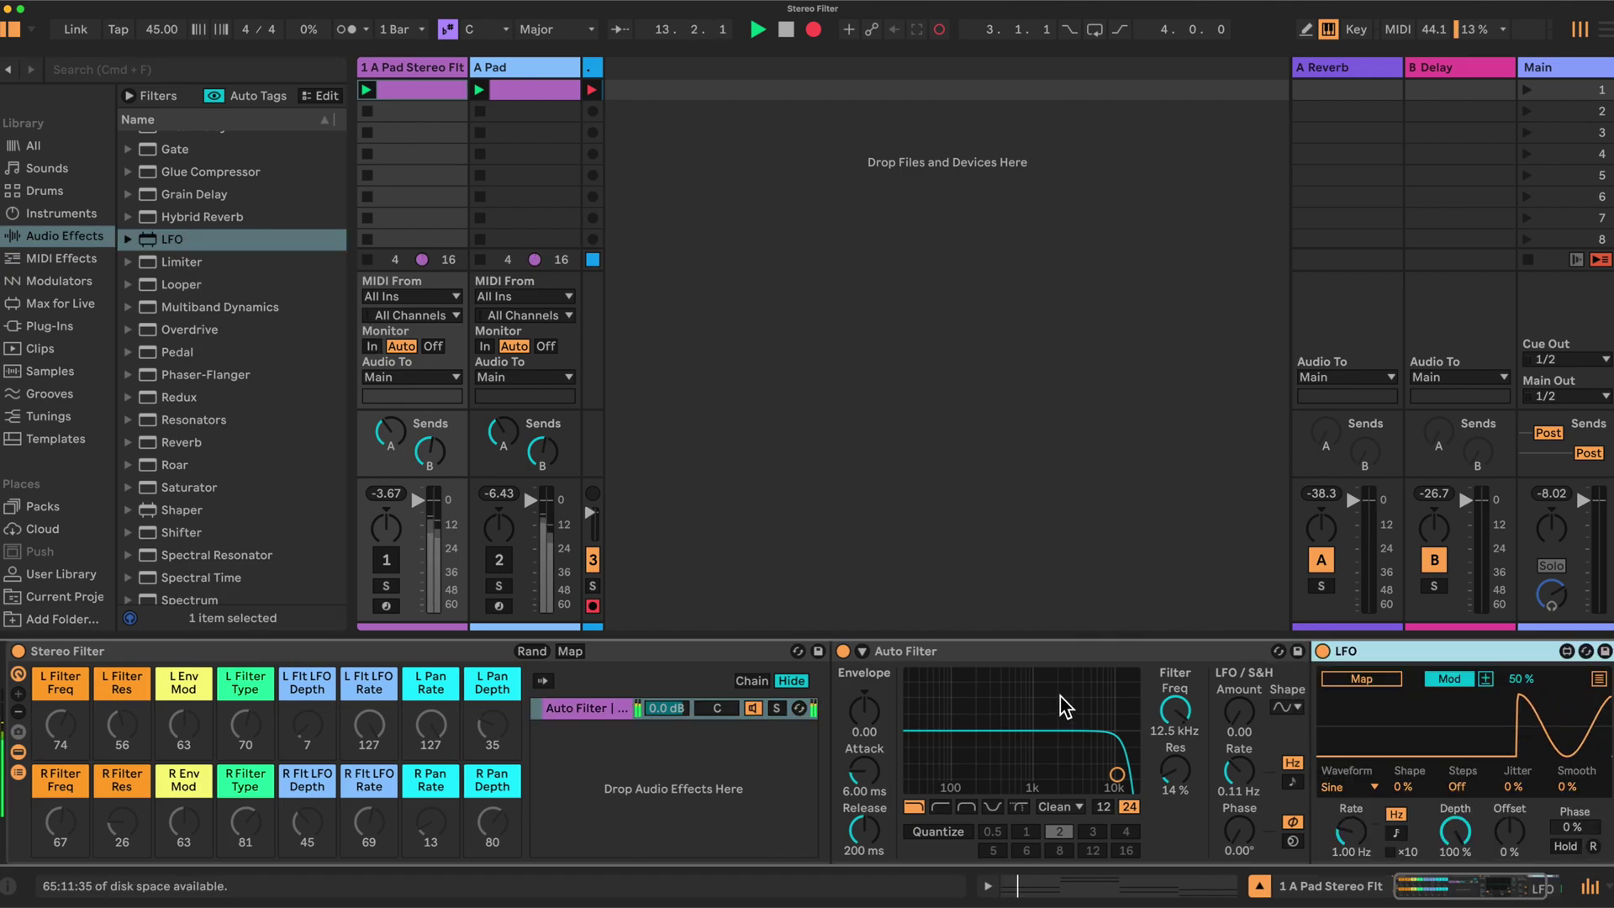
right_click(1358, 647)
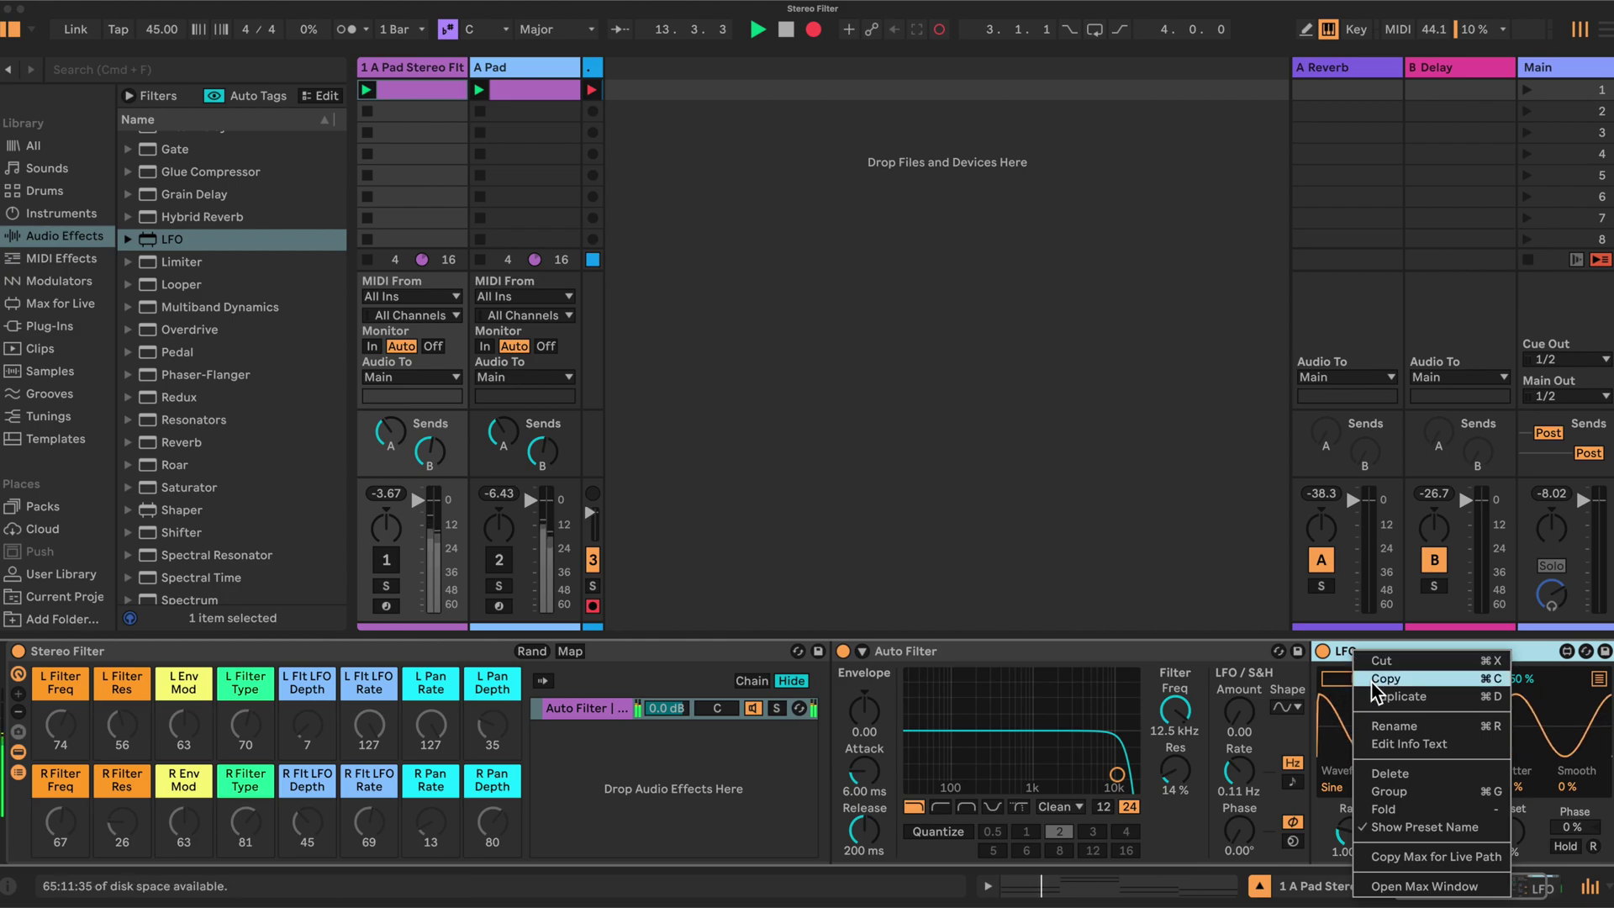
click(1383, 726)
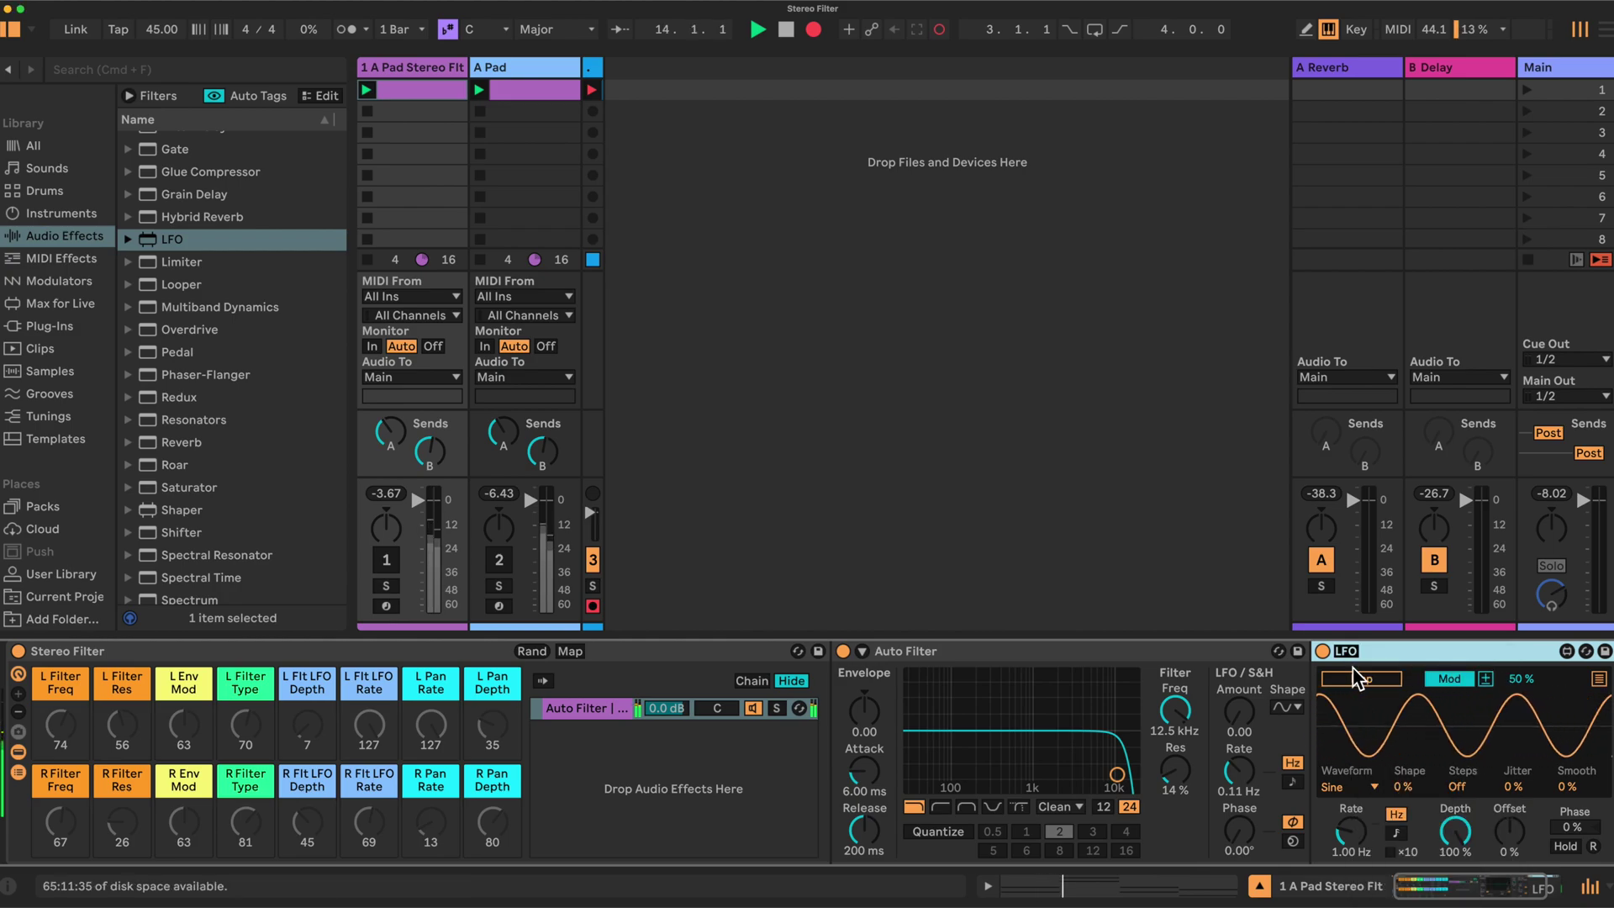
text(Pan)
key(Return)
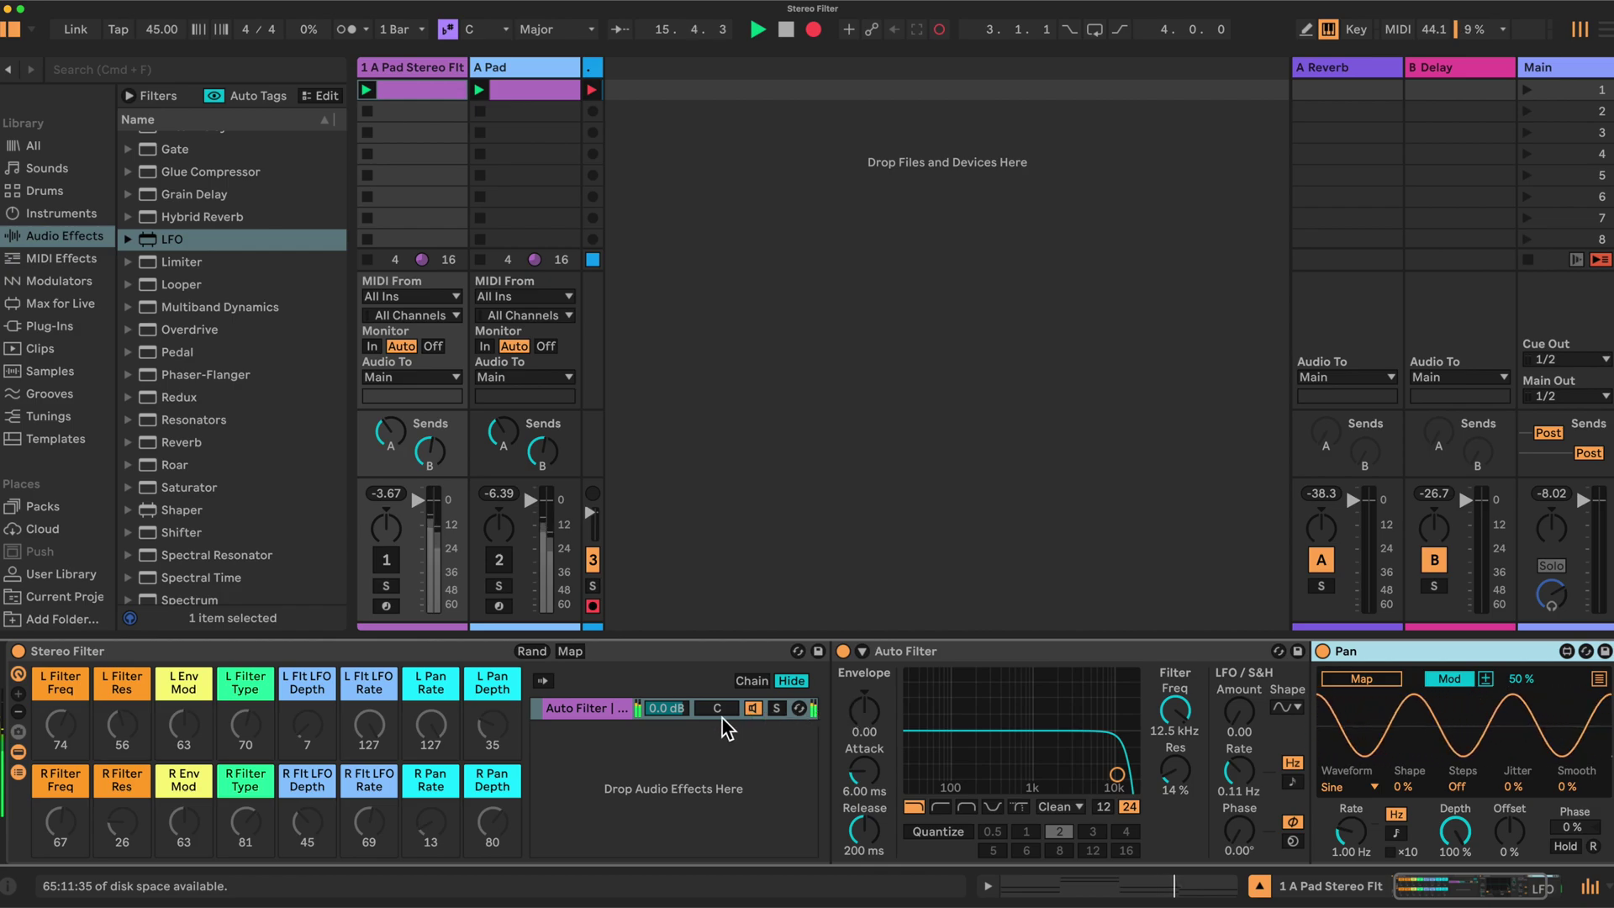
- Set the Auto Filter chain's volume to -3.0 dB and its pan to 25L
drag(665, 708, 665, 716)
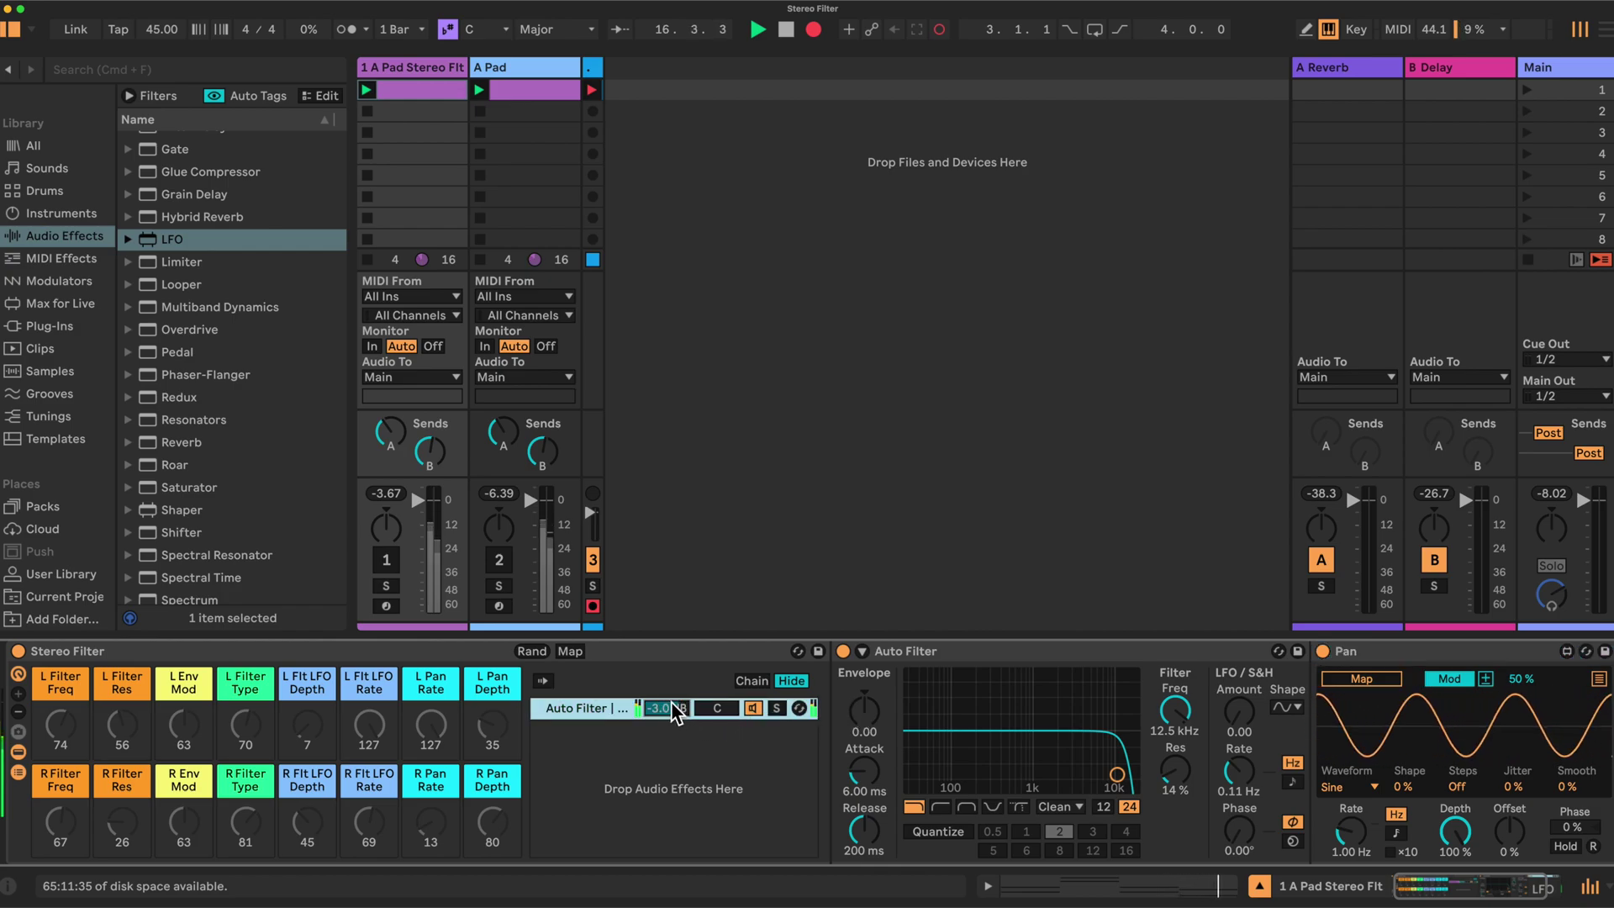
drag(718, 708, 718, 716)
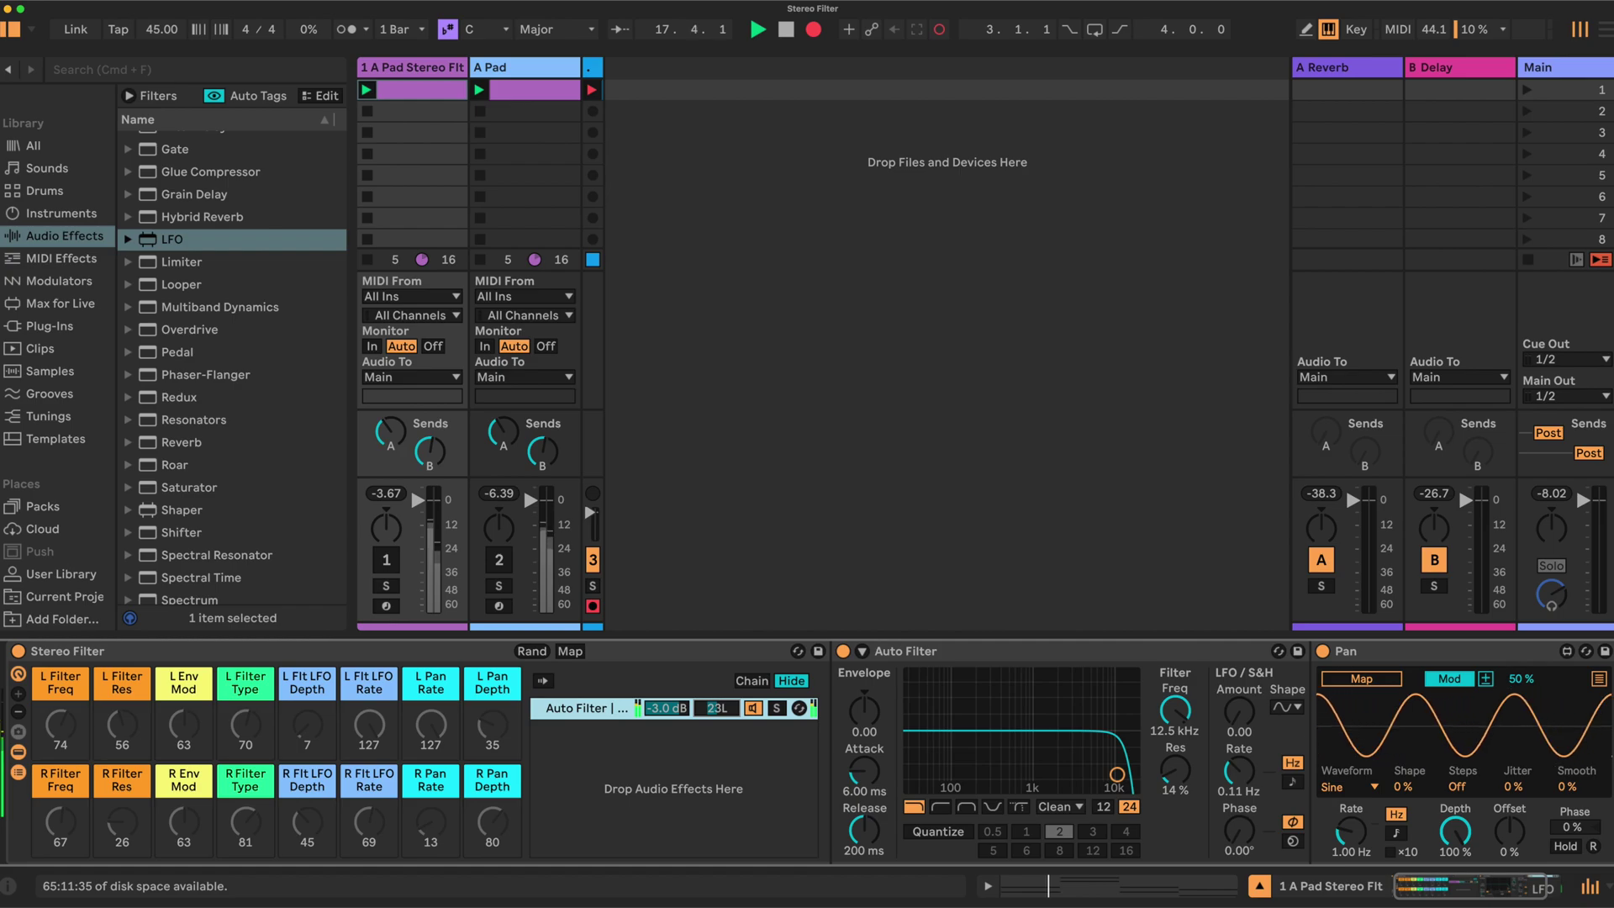
drag(718, 716, 718, 716)
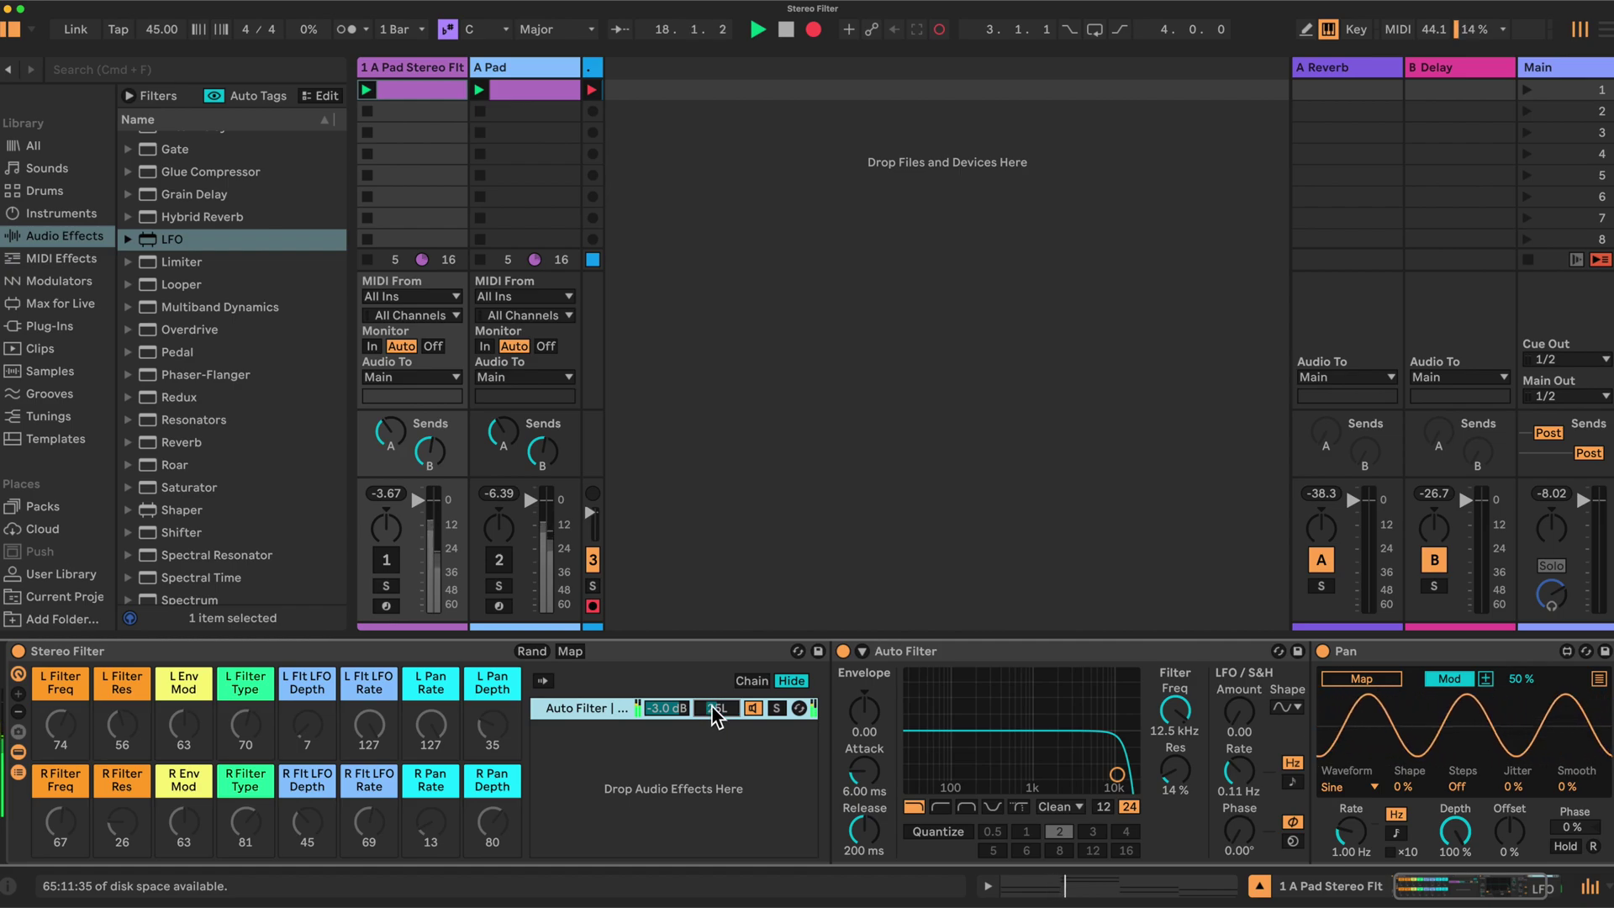
- Rename the Auto Filter chain as Left
right_click(574, 709)
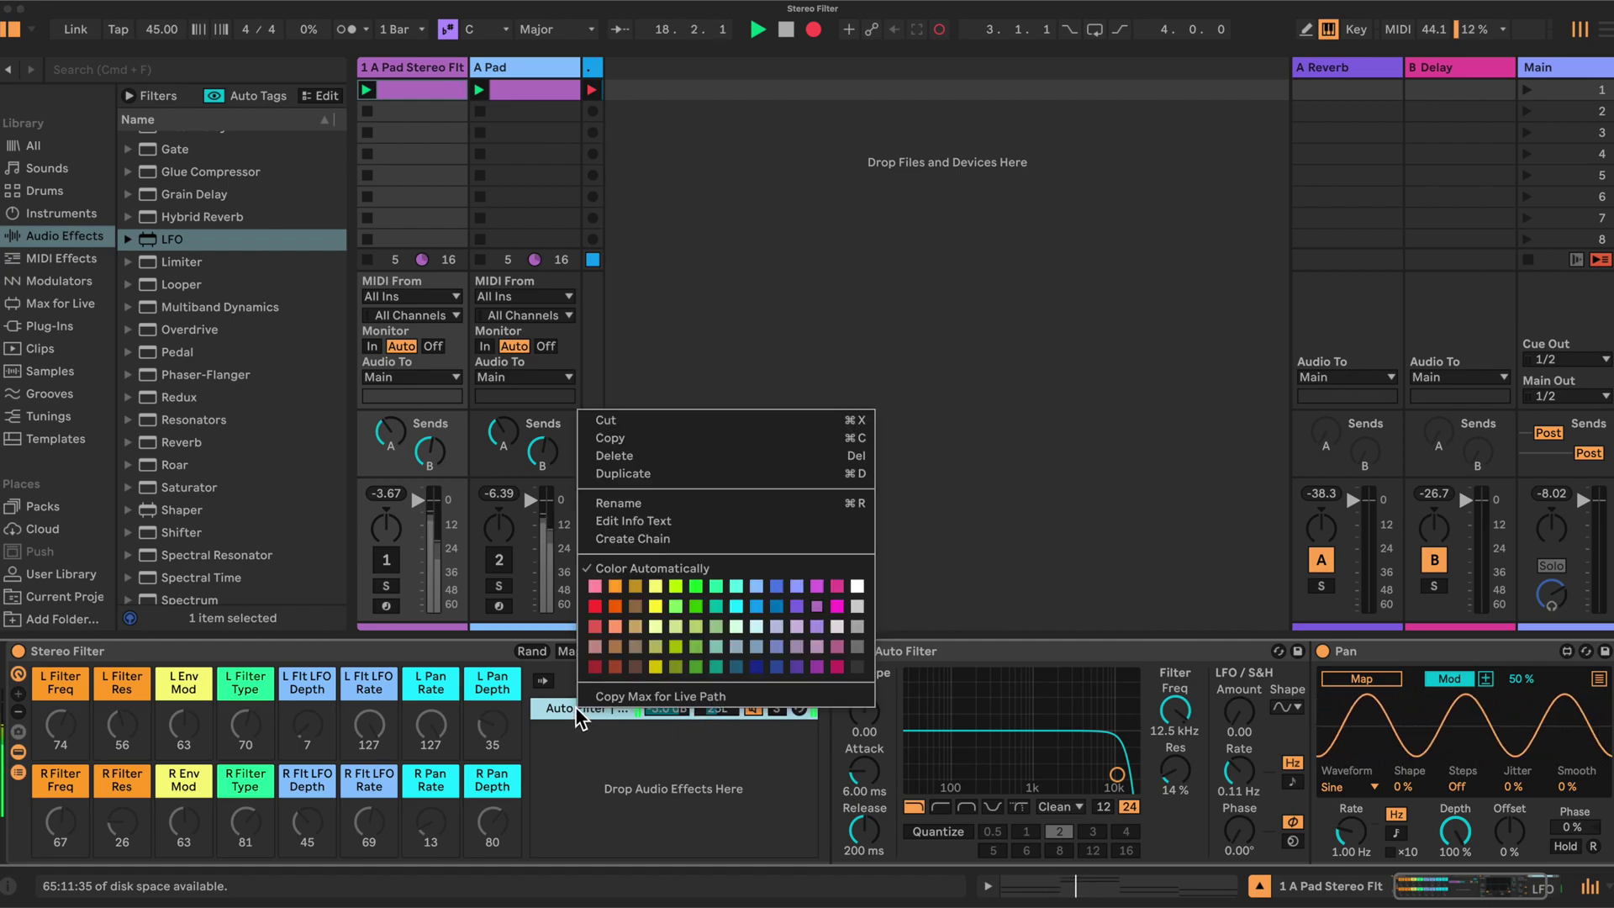
click(612, 502)
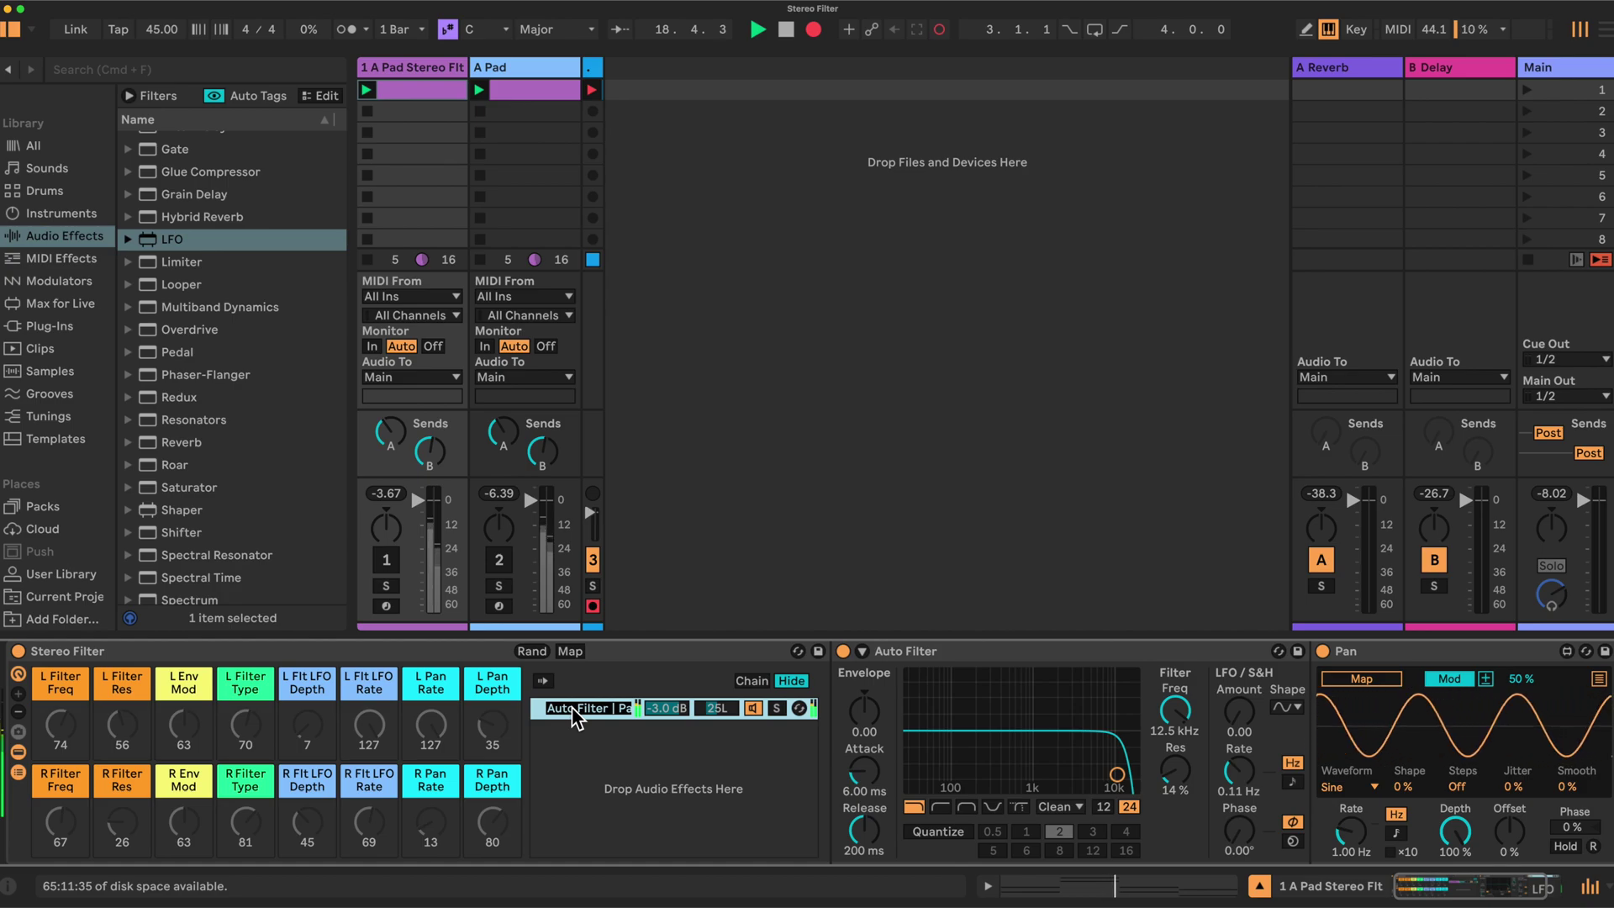
text(Left)
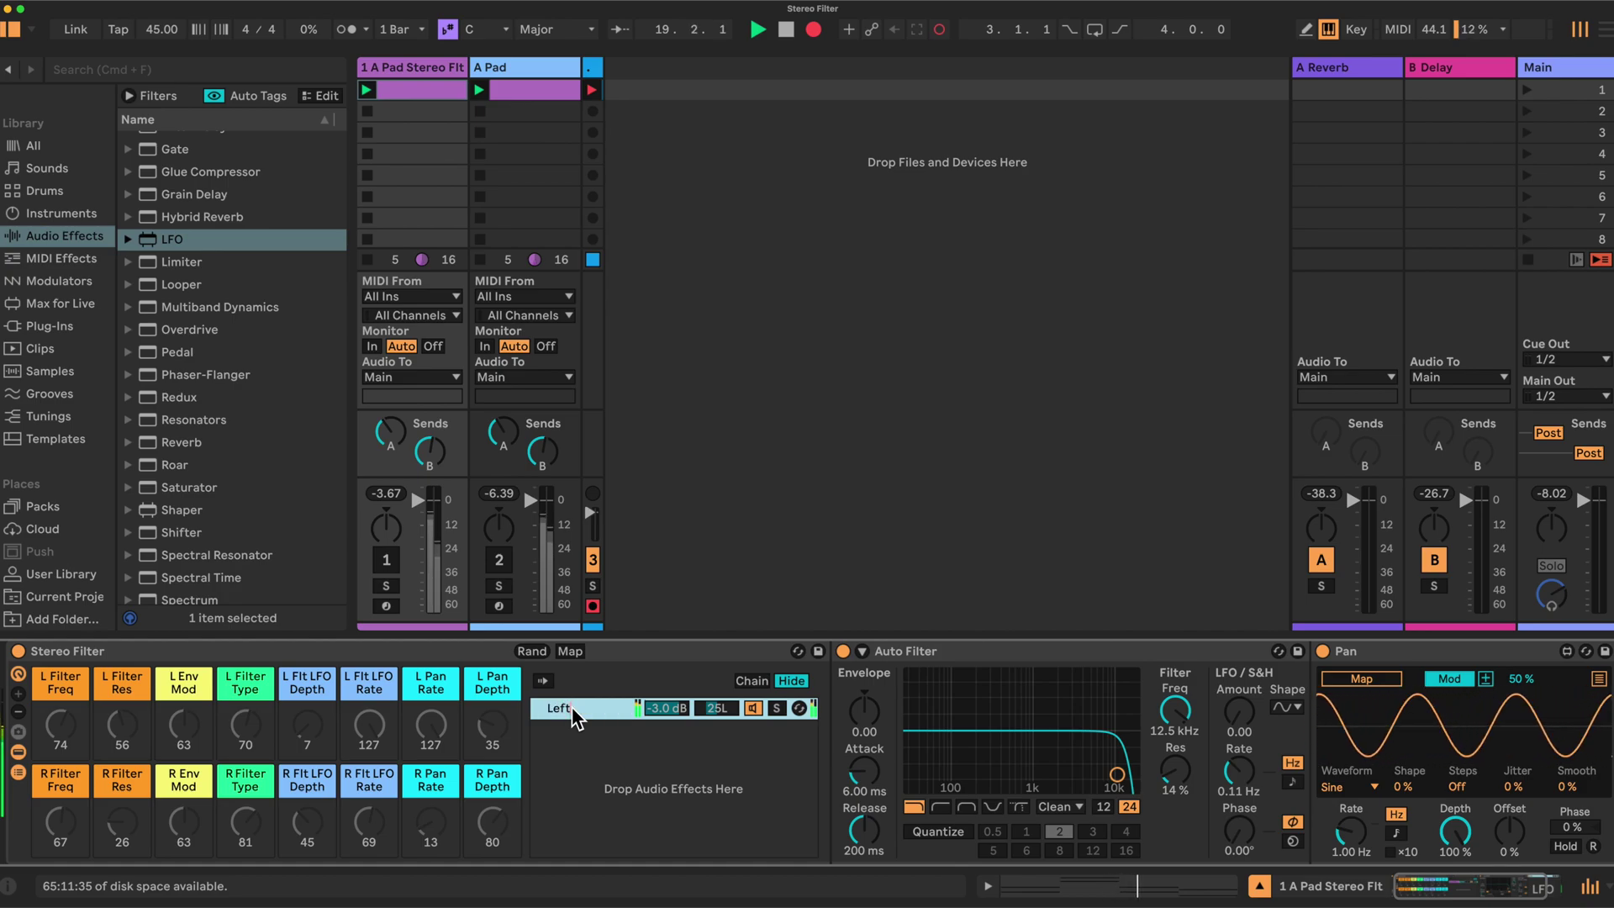
- Complete the chain's name as Left Filter and rename its Auto Filter device as Left Filter
text( Filter)
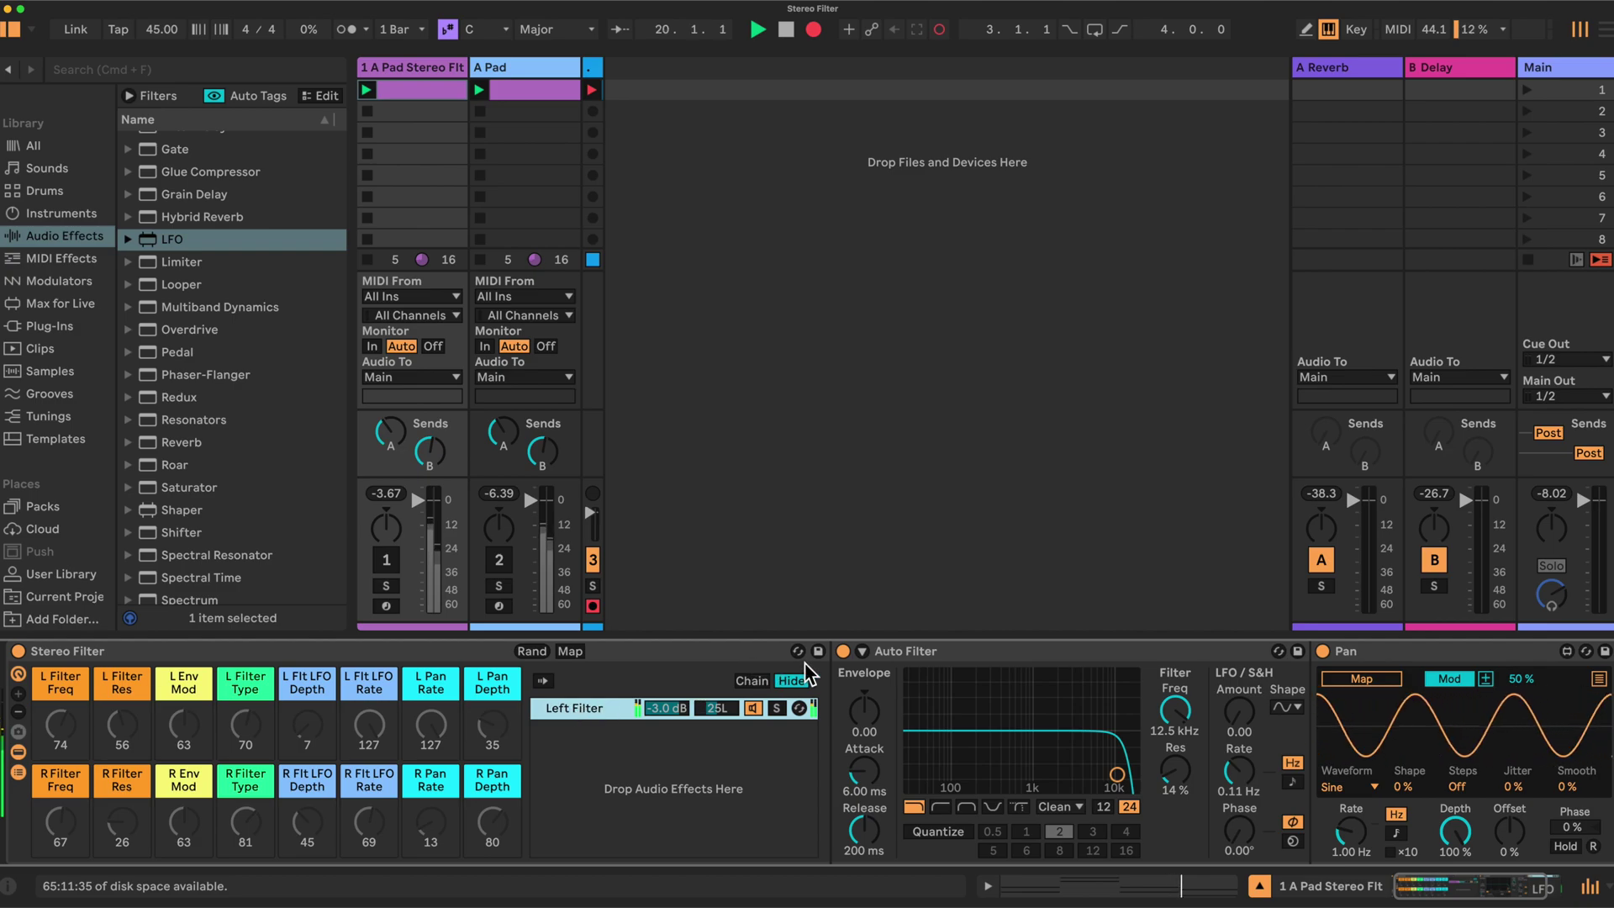
right_click(910, 652)
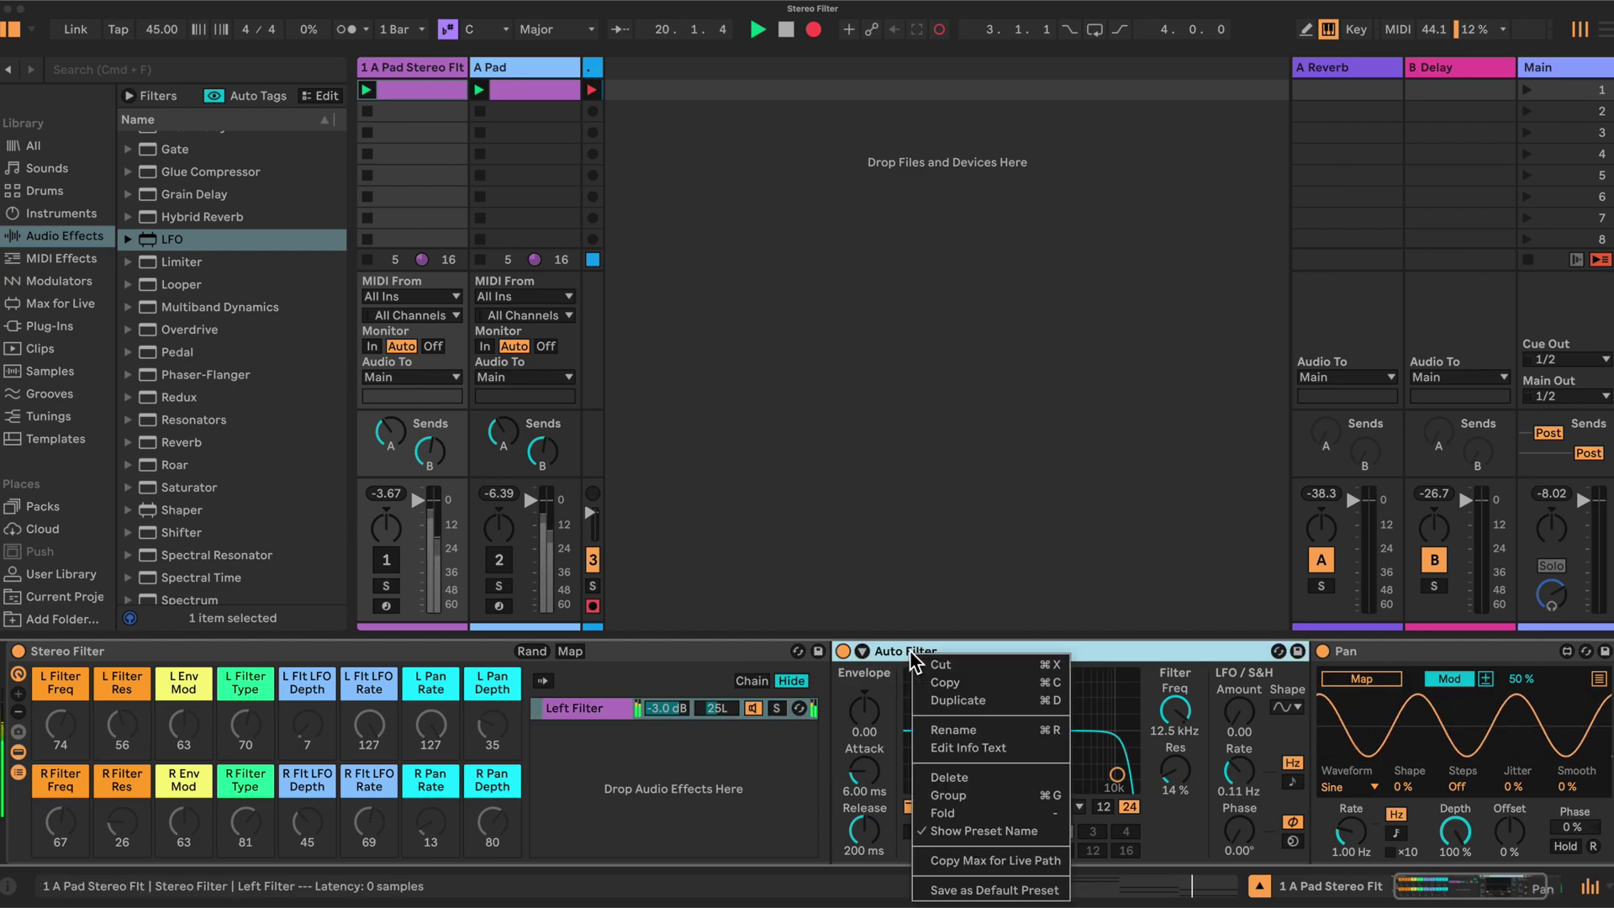
click(941, 728)
text(L F)
text(lter)
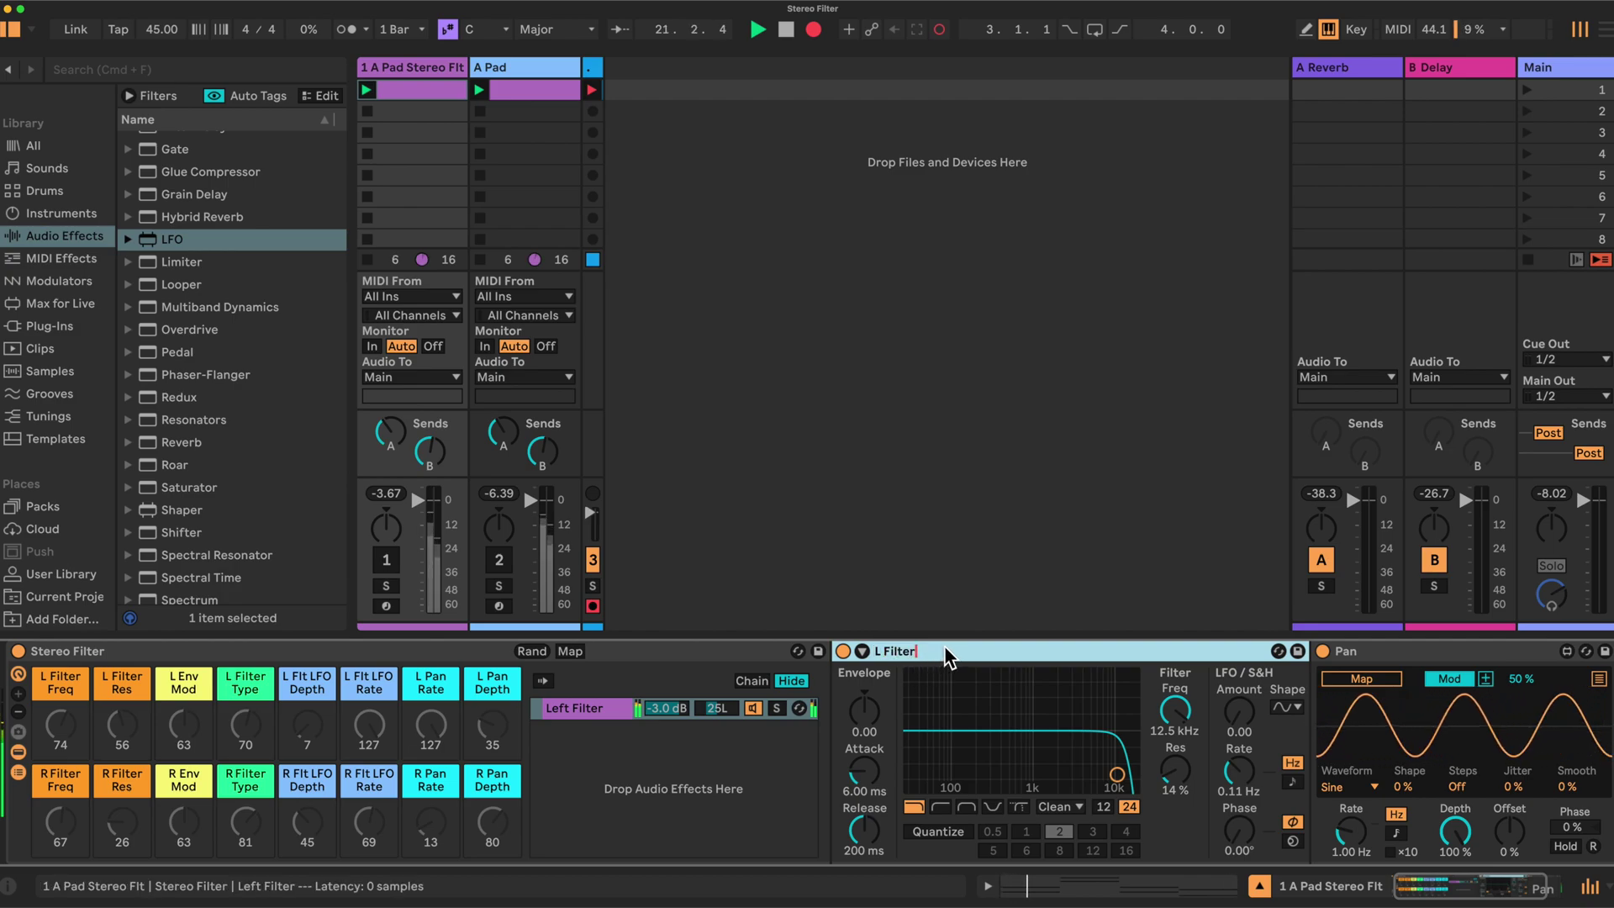
click(879, 651)
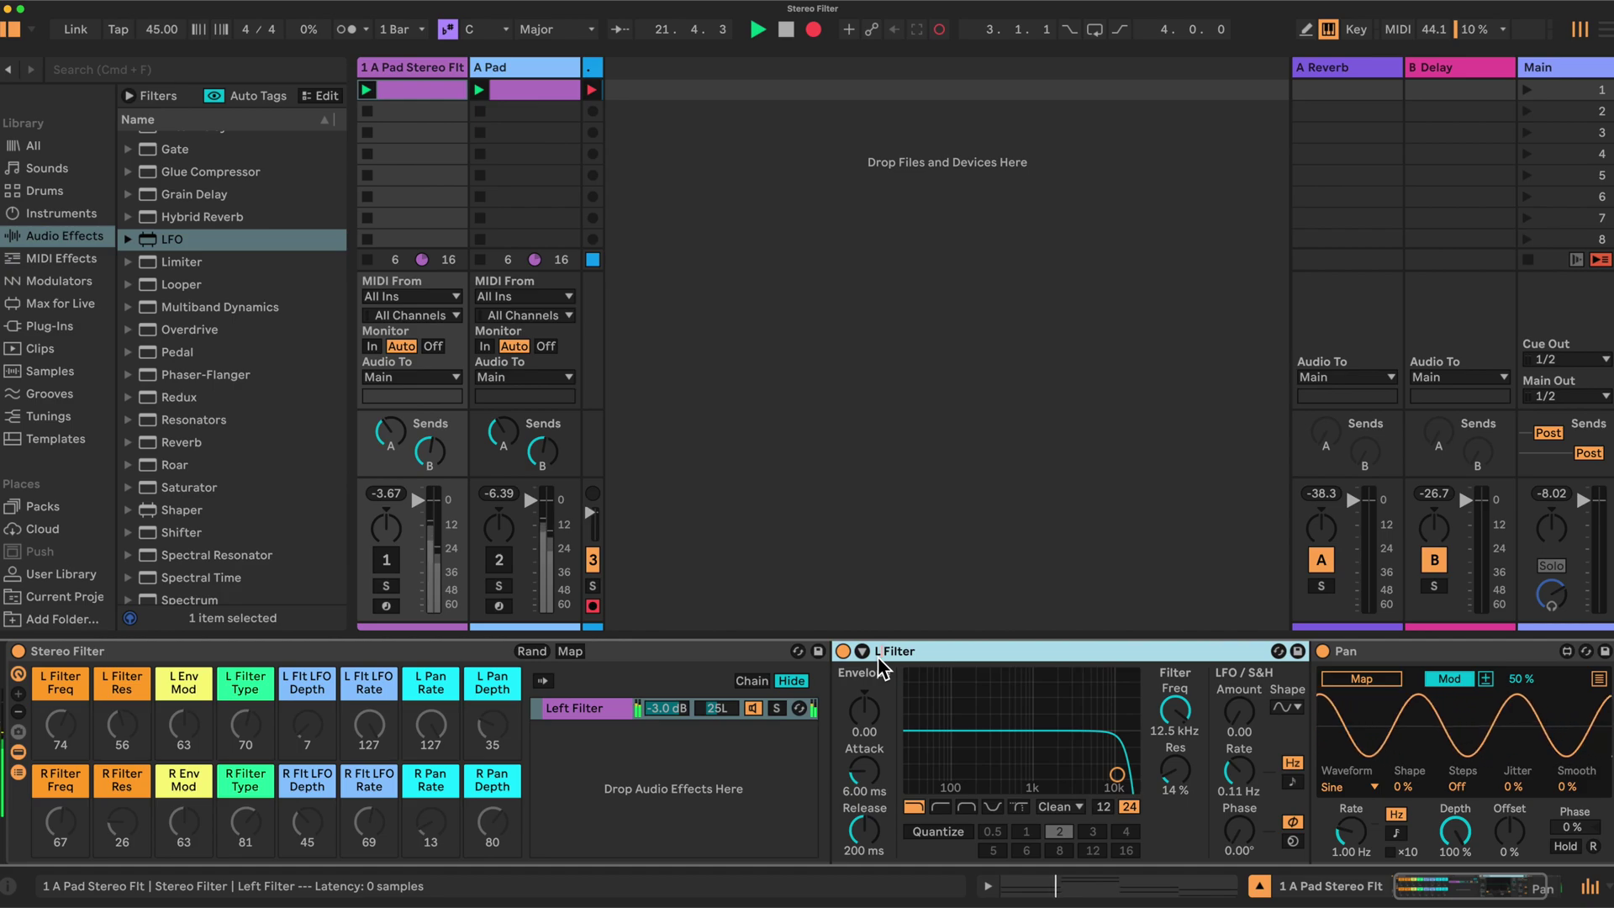
text(eft)
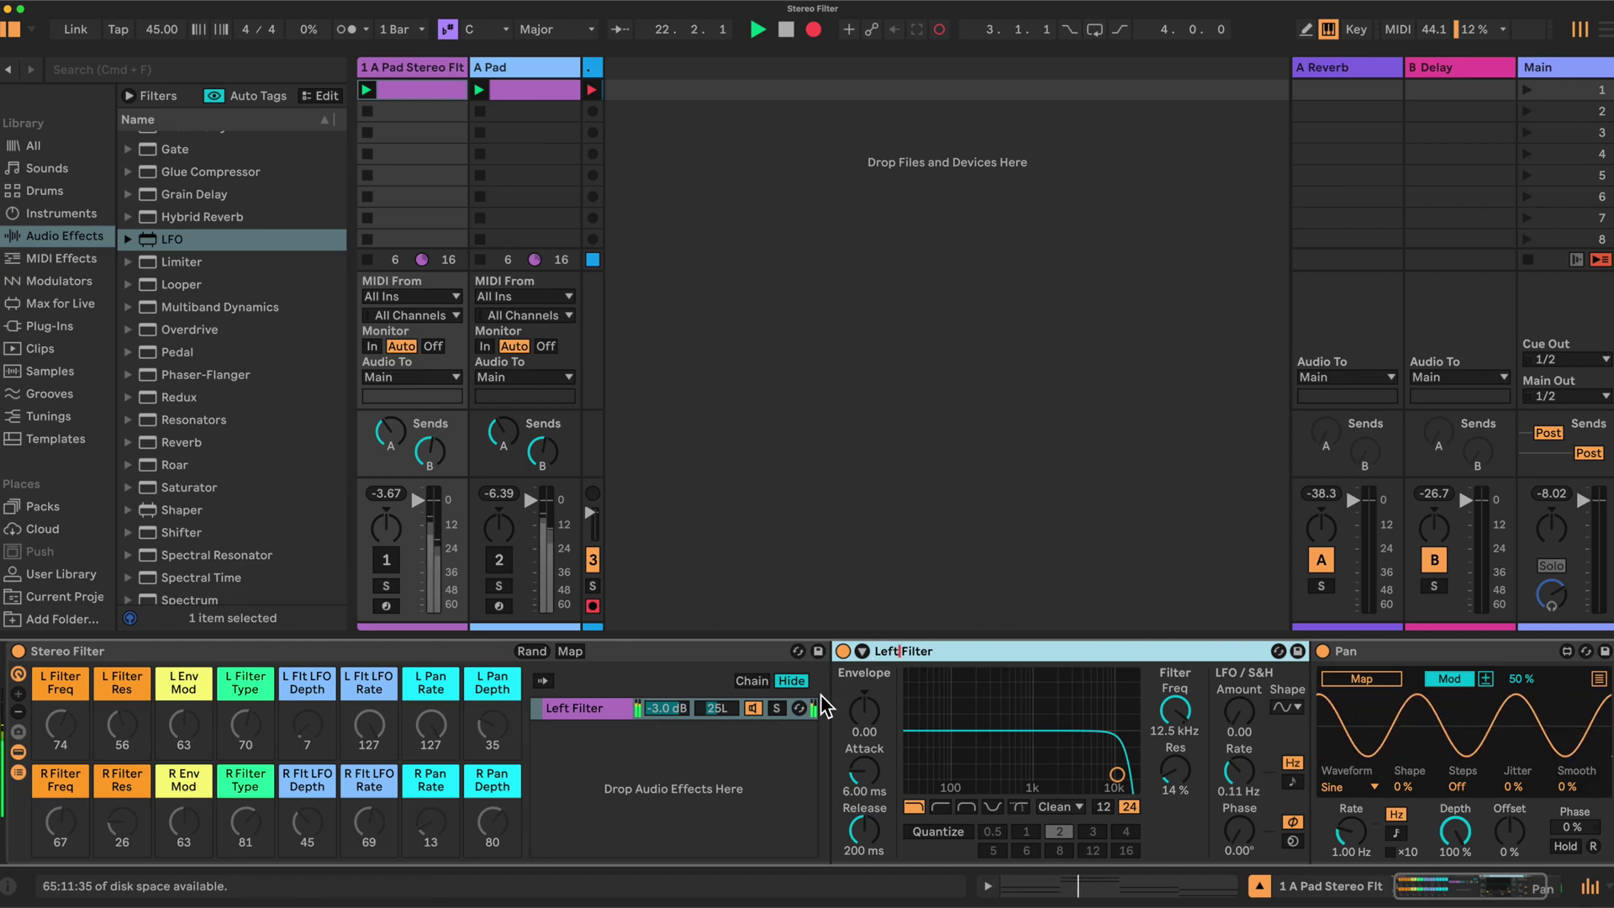
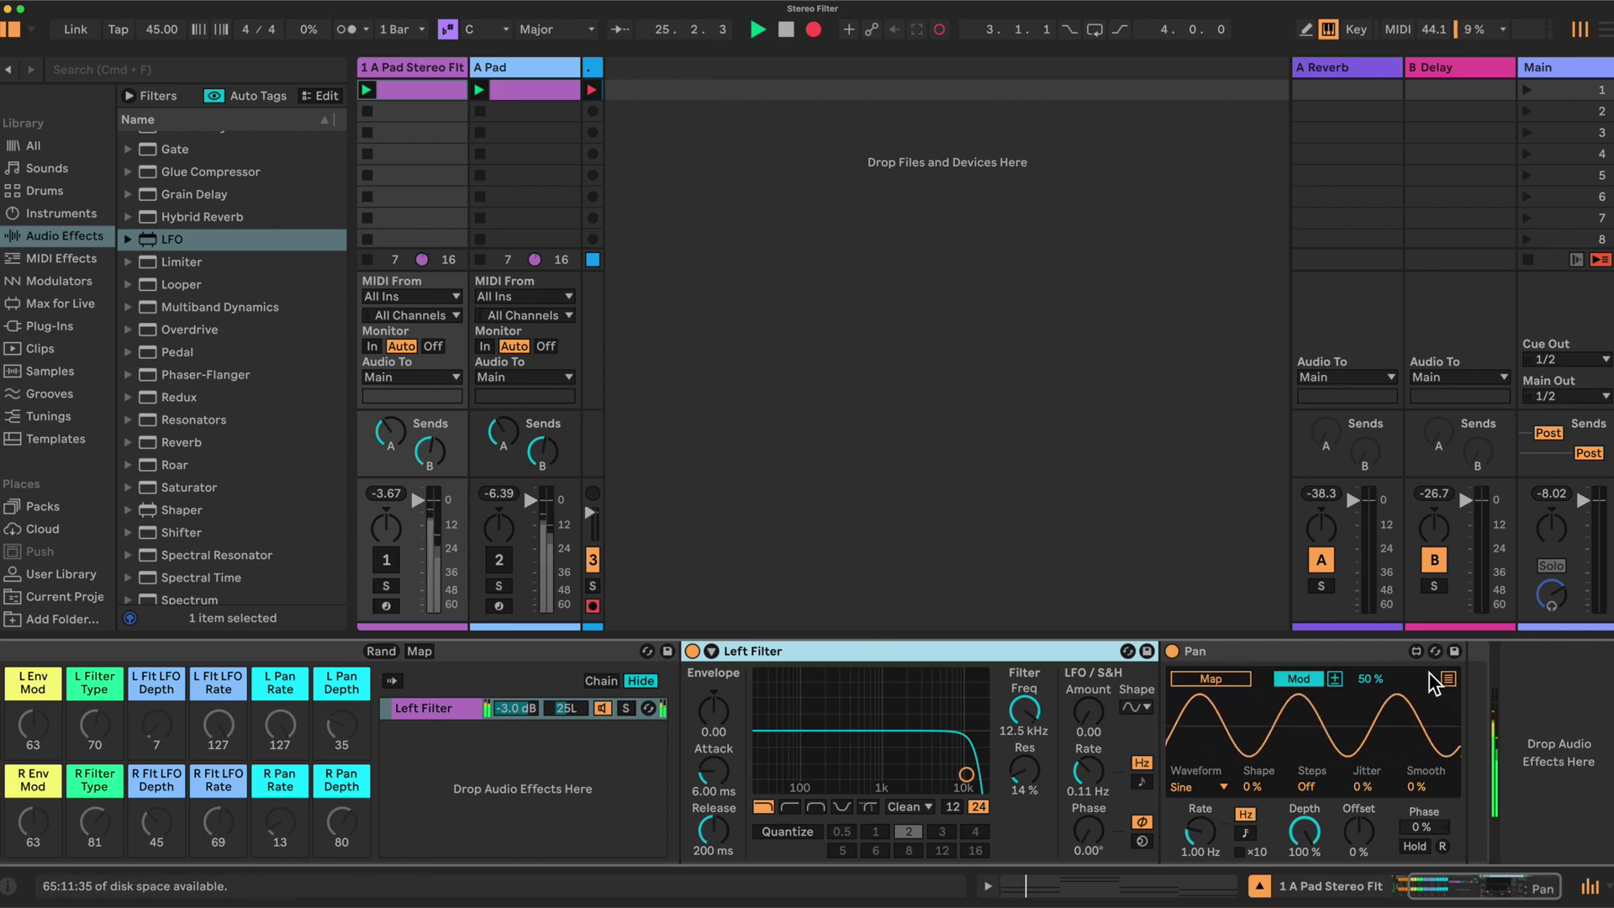
- Set the Pan LFO's modulation amount to 100 % and map it to the Left Filter chain's pan
drag(1371, 684, 1370, 642)
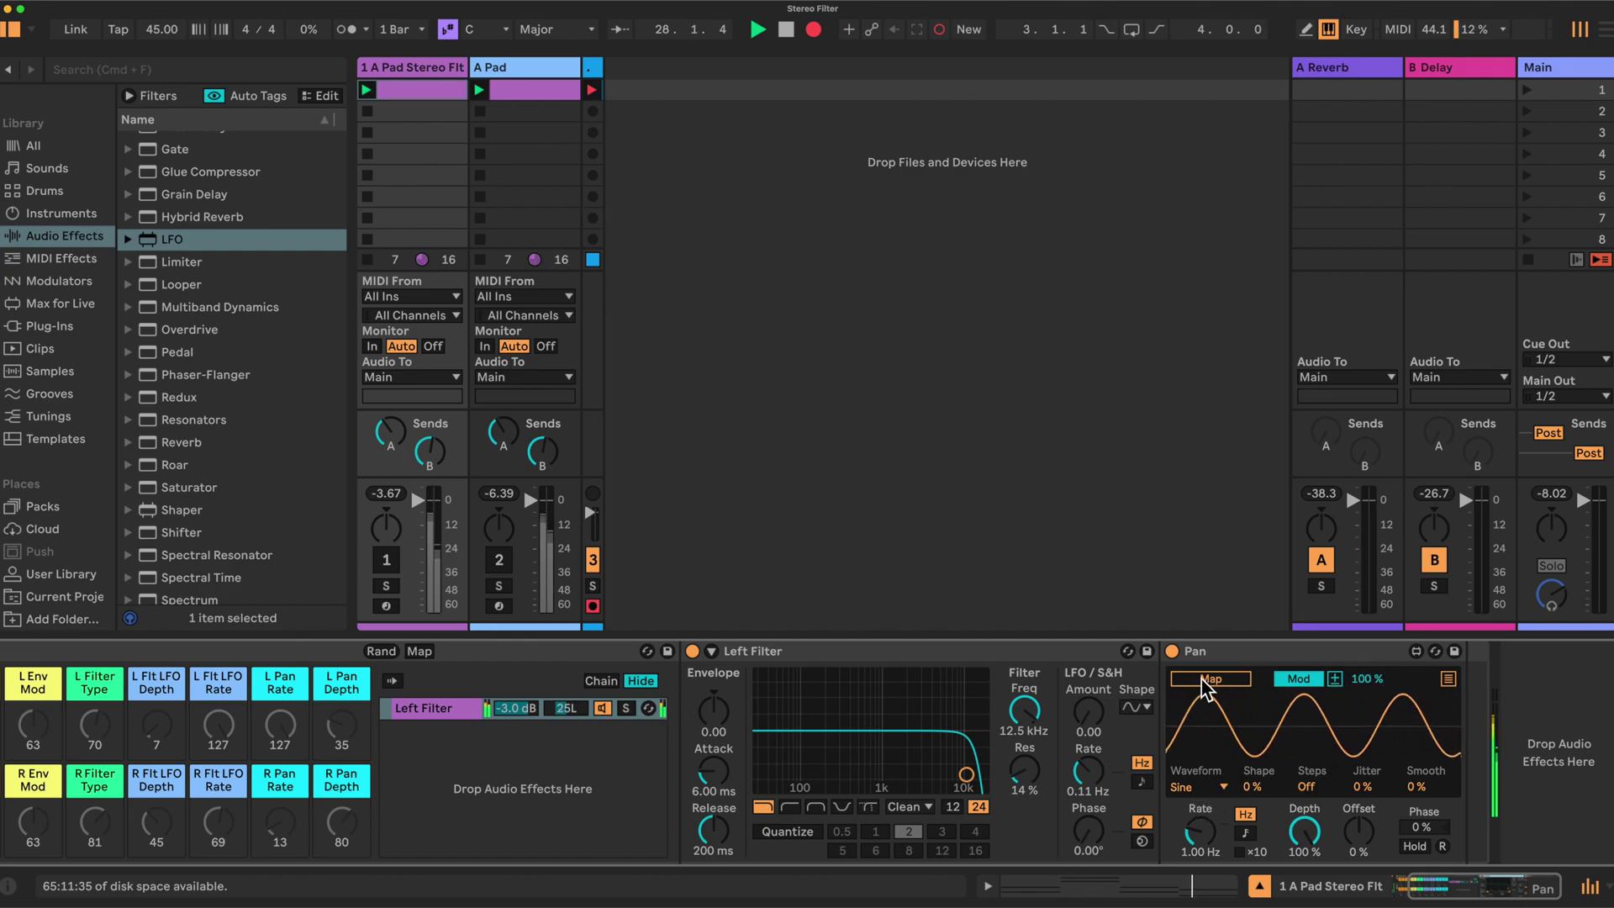
click(562, 708)
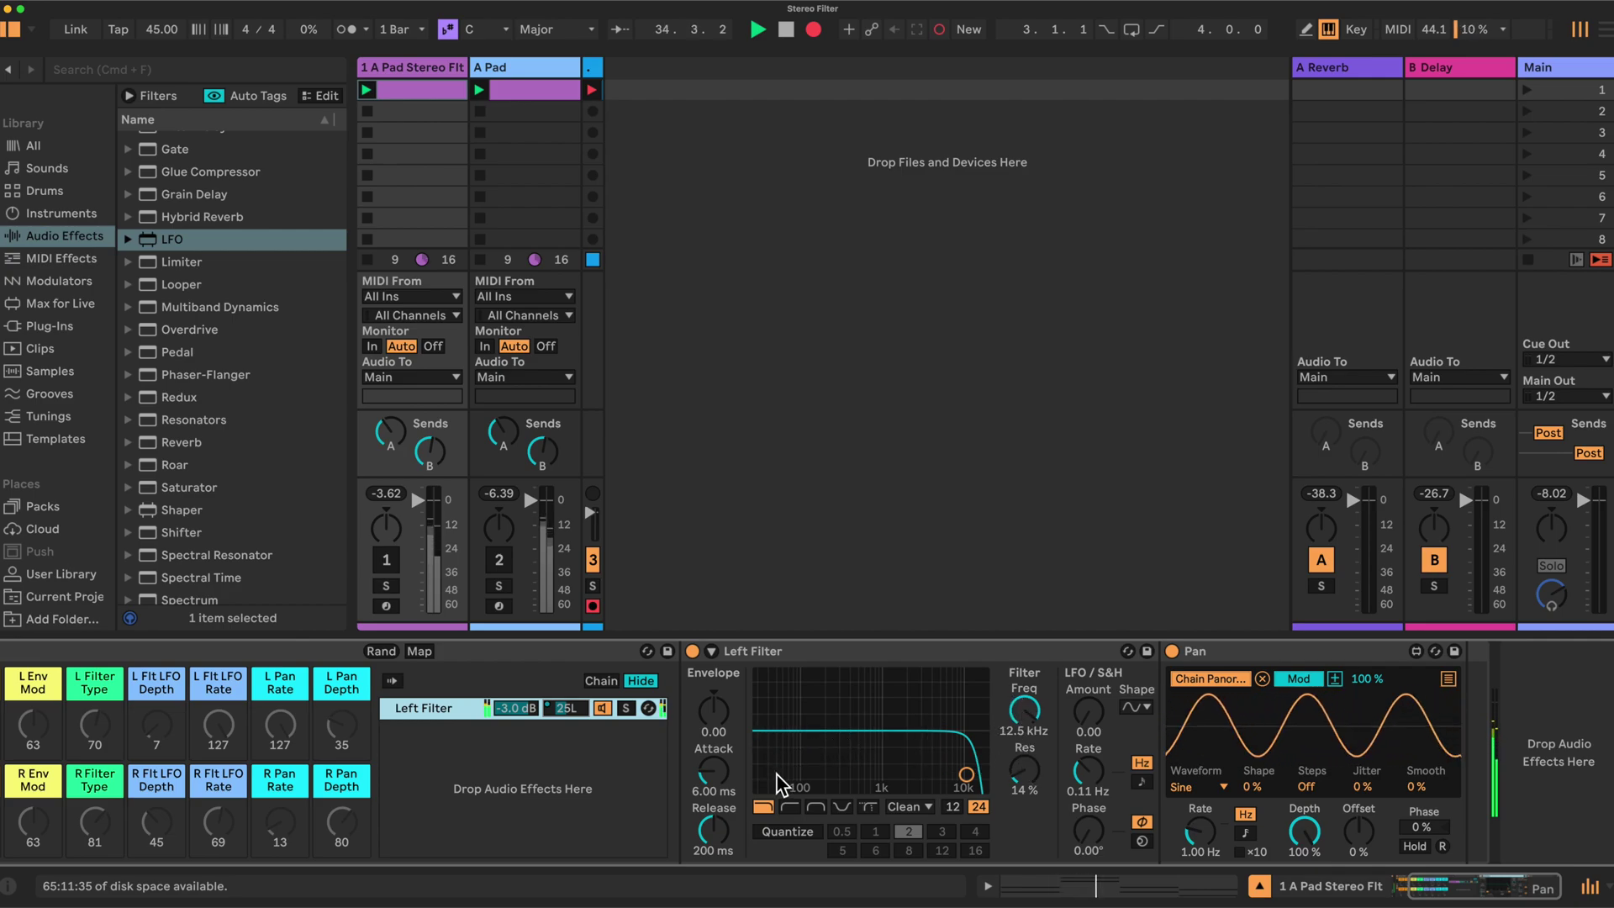
- Duplicate the Left Filter chain and rename the copy as Right Filter
right_click(443, 705)
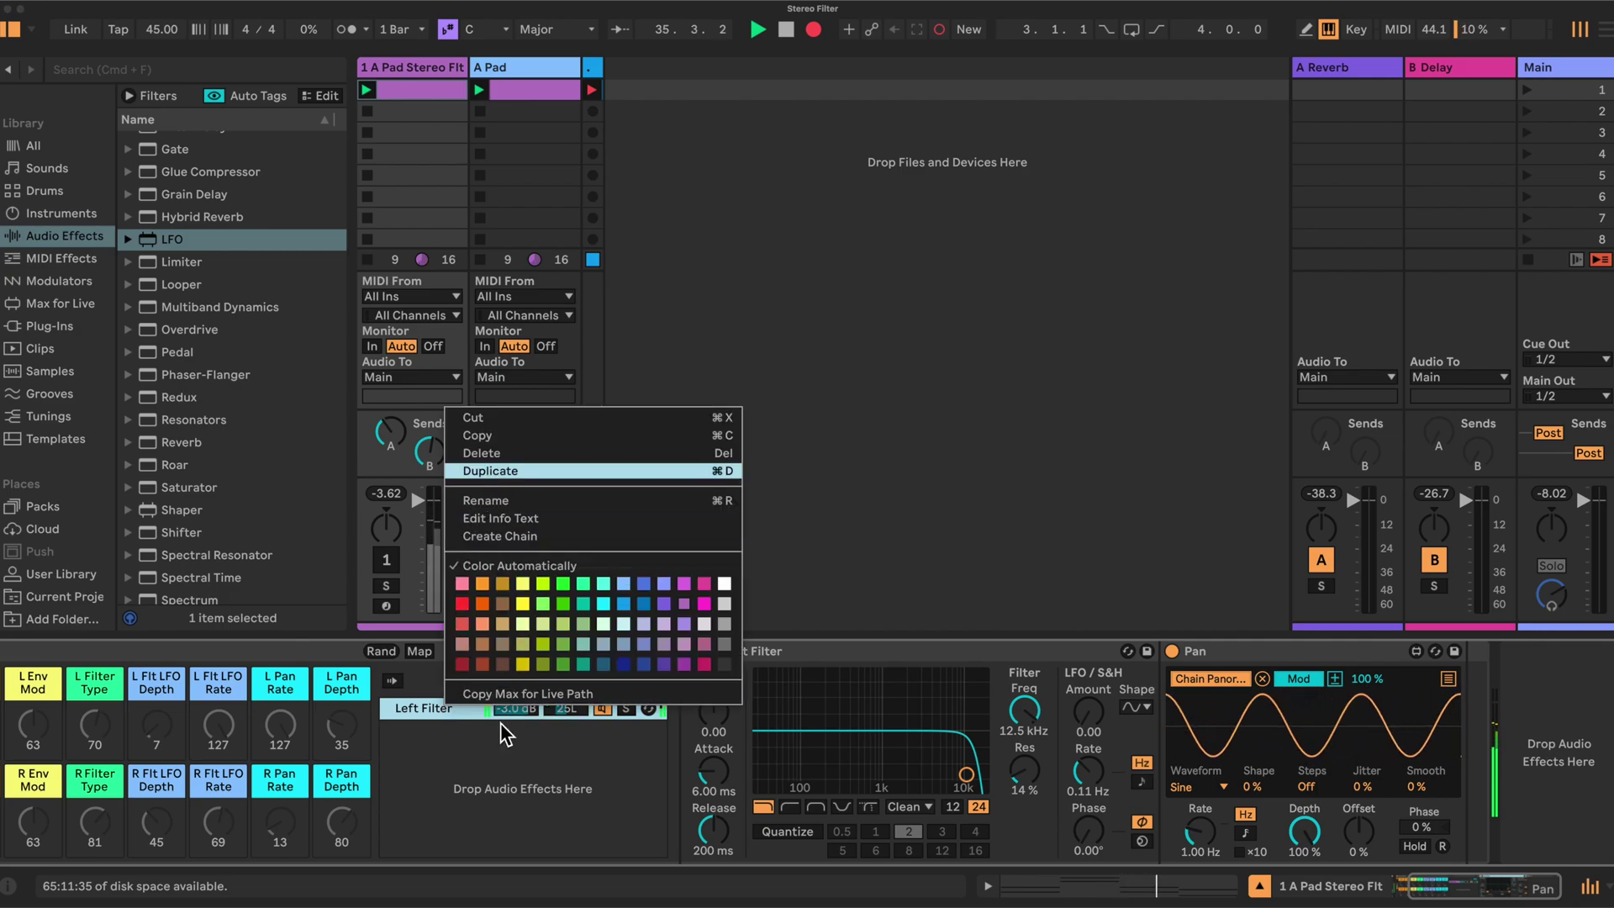
key(Return)
right_click(426, 735)
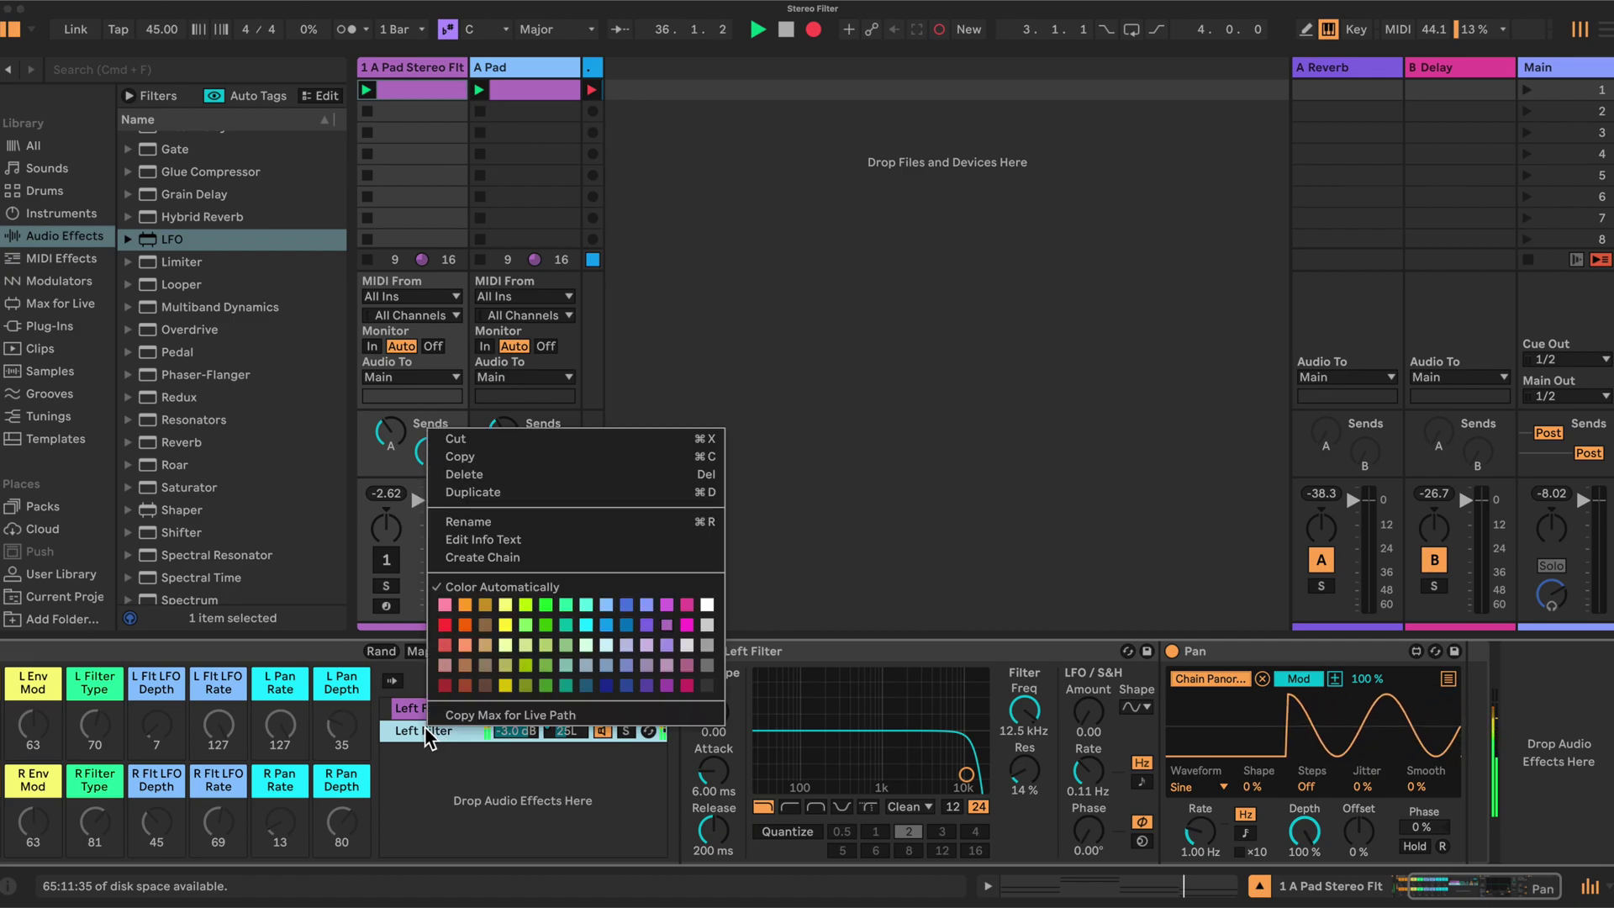
click(462, 522)
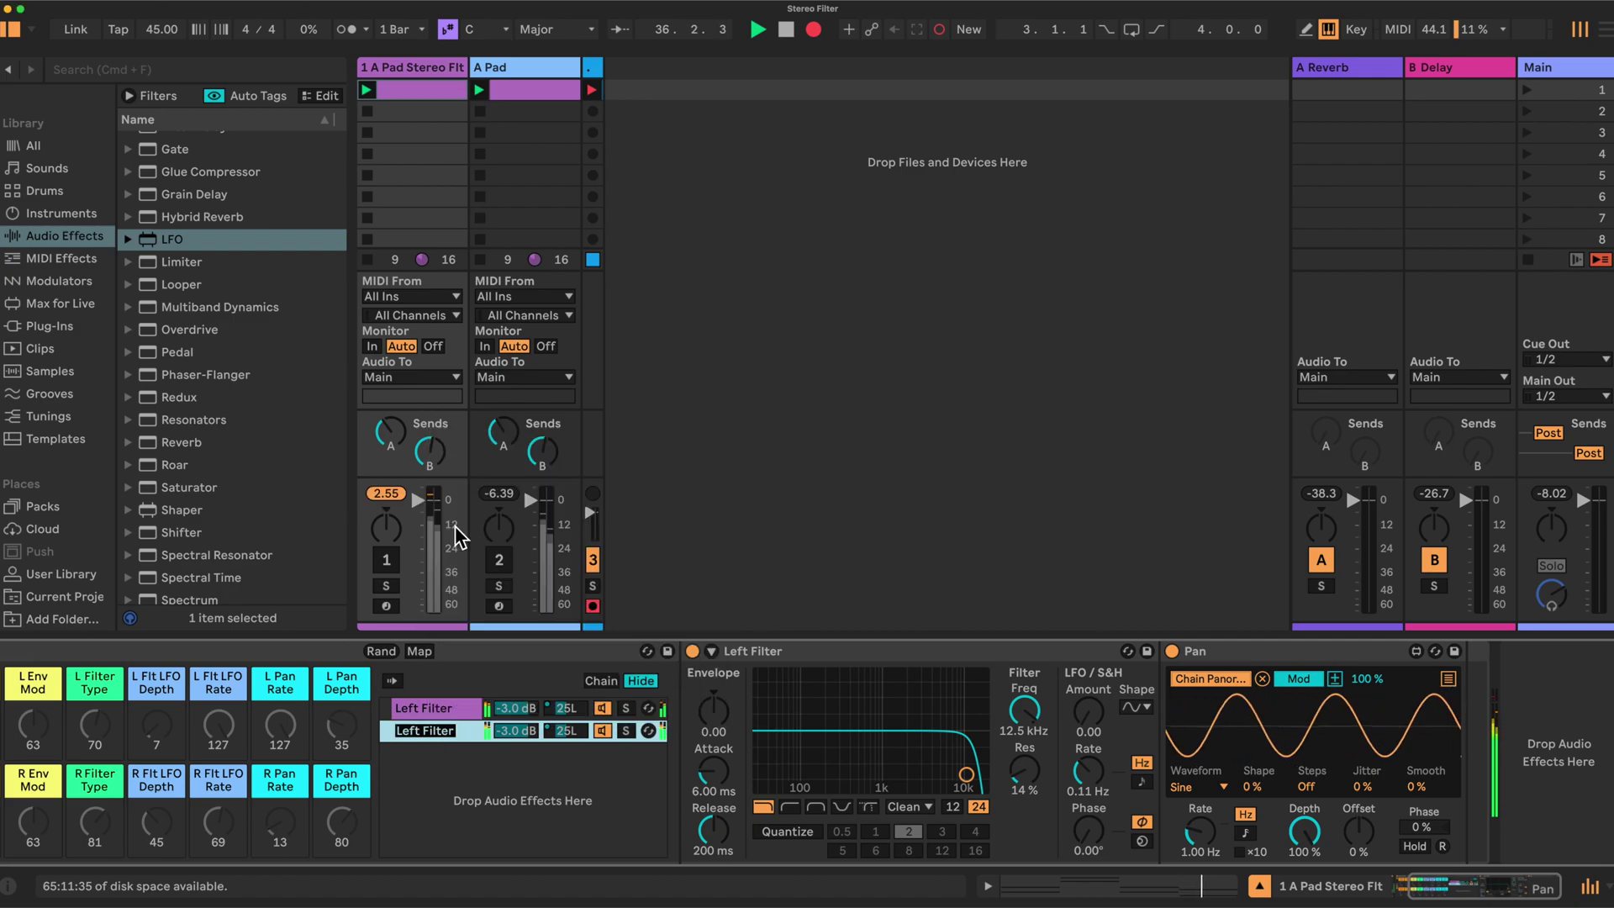
click(414, 733)
key(BackSpace)
key(BackSpace)
key(BackSpace)
key(BackSpace)
text(R)
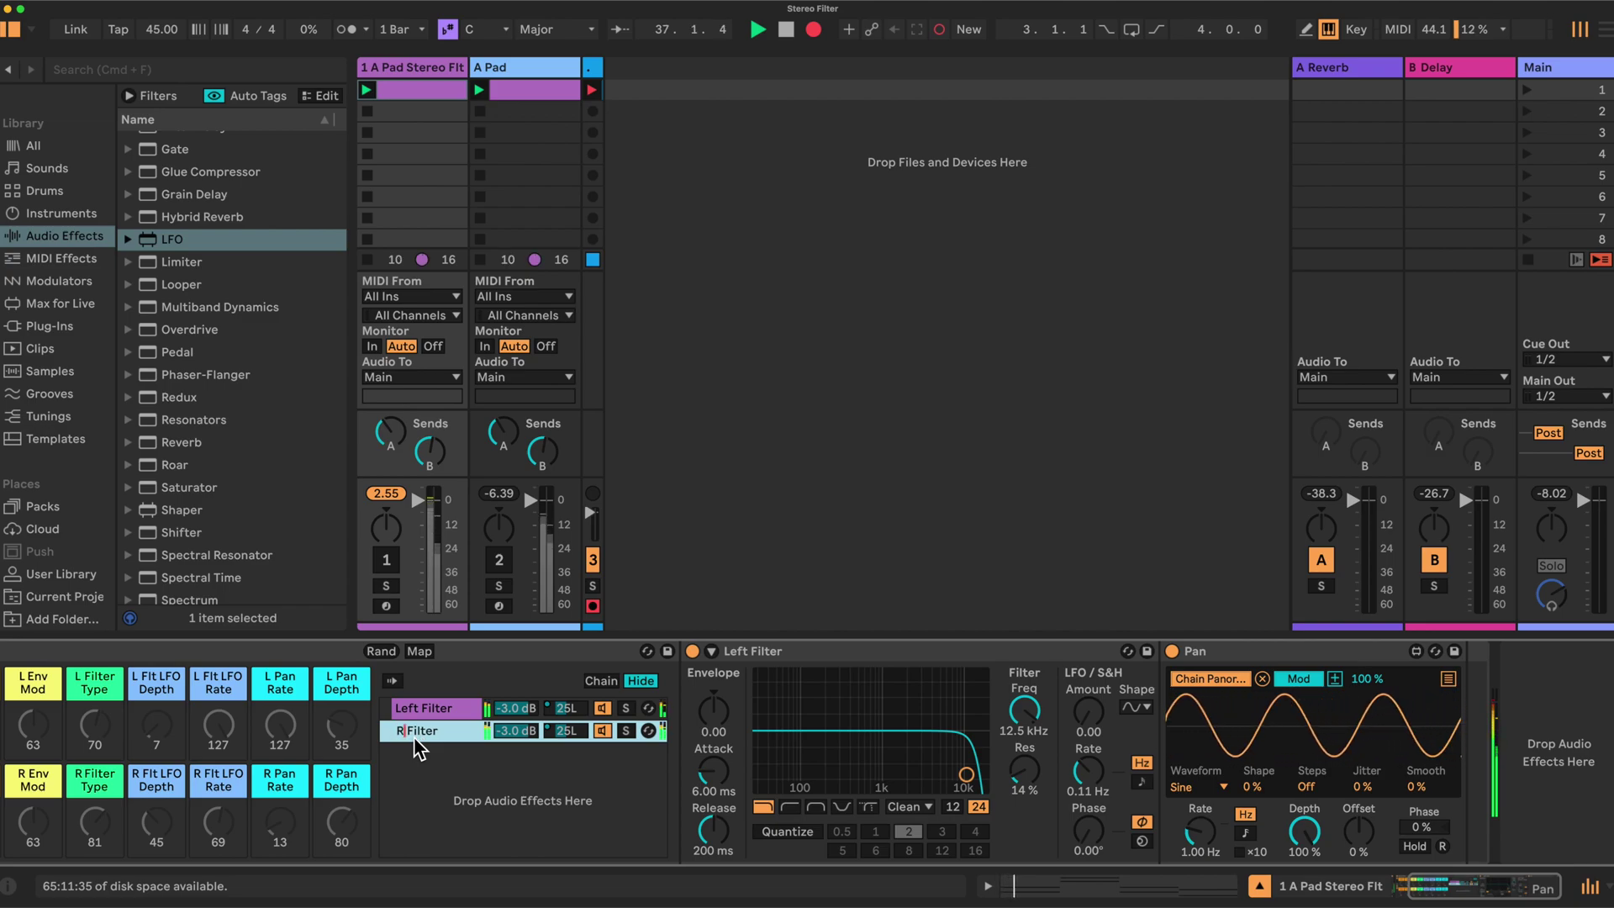
text(ight)
key(Return)
- Pan the Right Filter chain to 25R and rename its filter device as Right Filter
drag(565, 731, 565, 692)
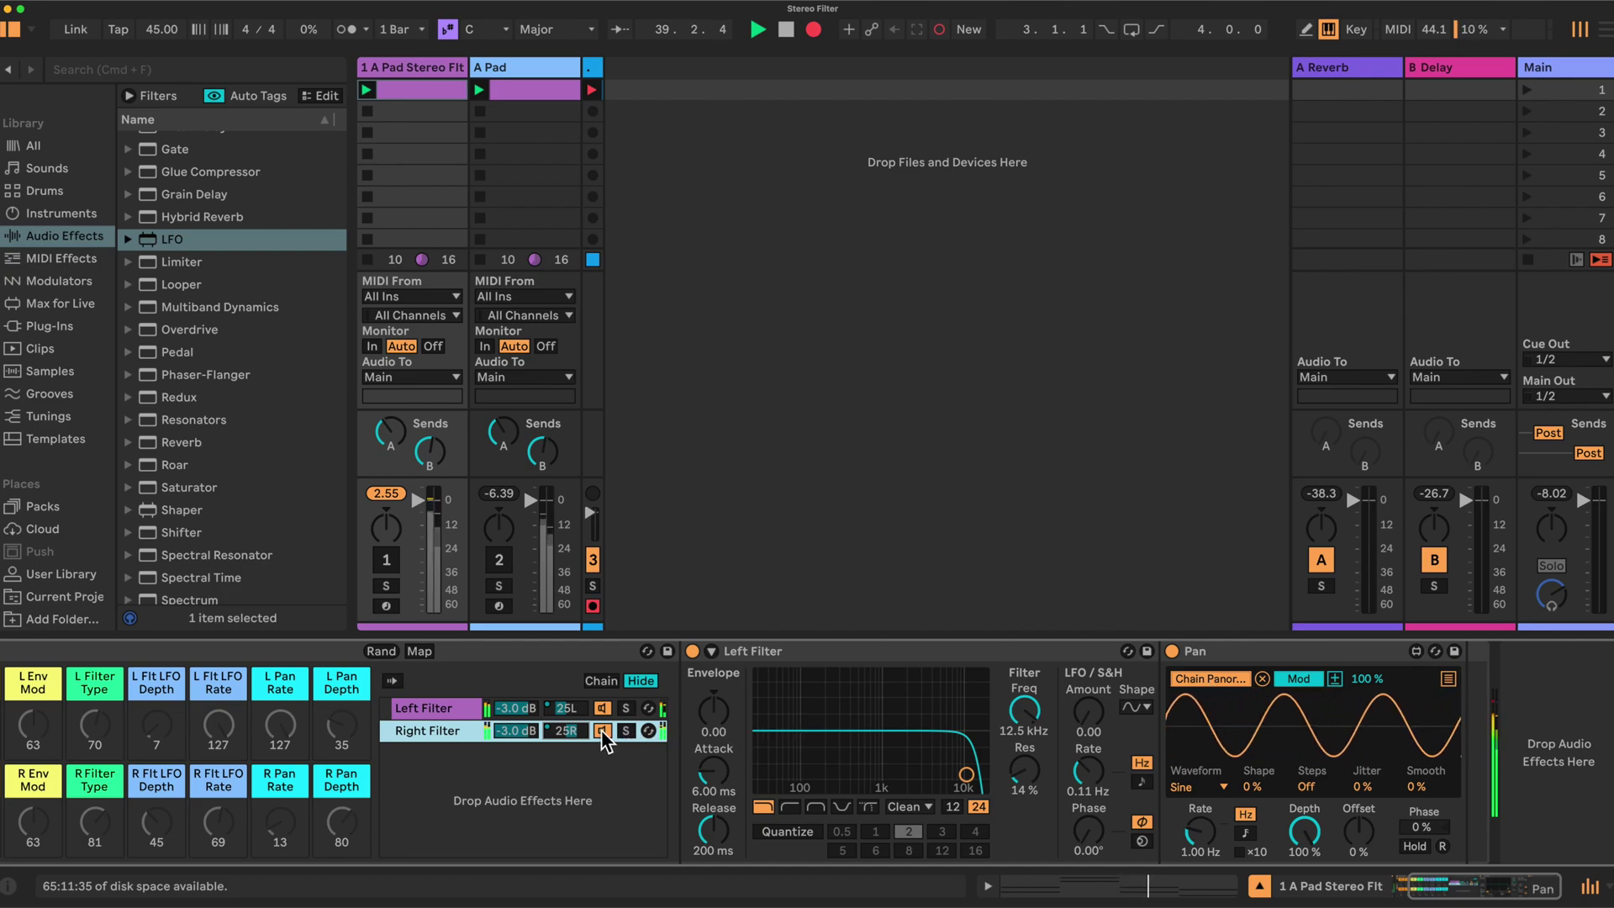
scroll(551, 757, left, 3)
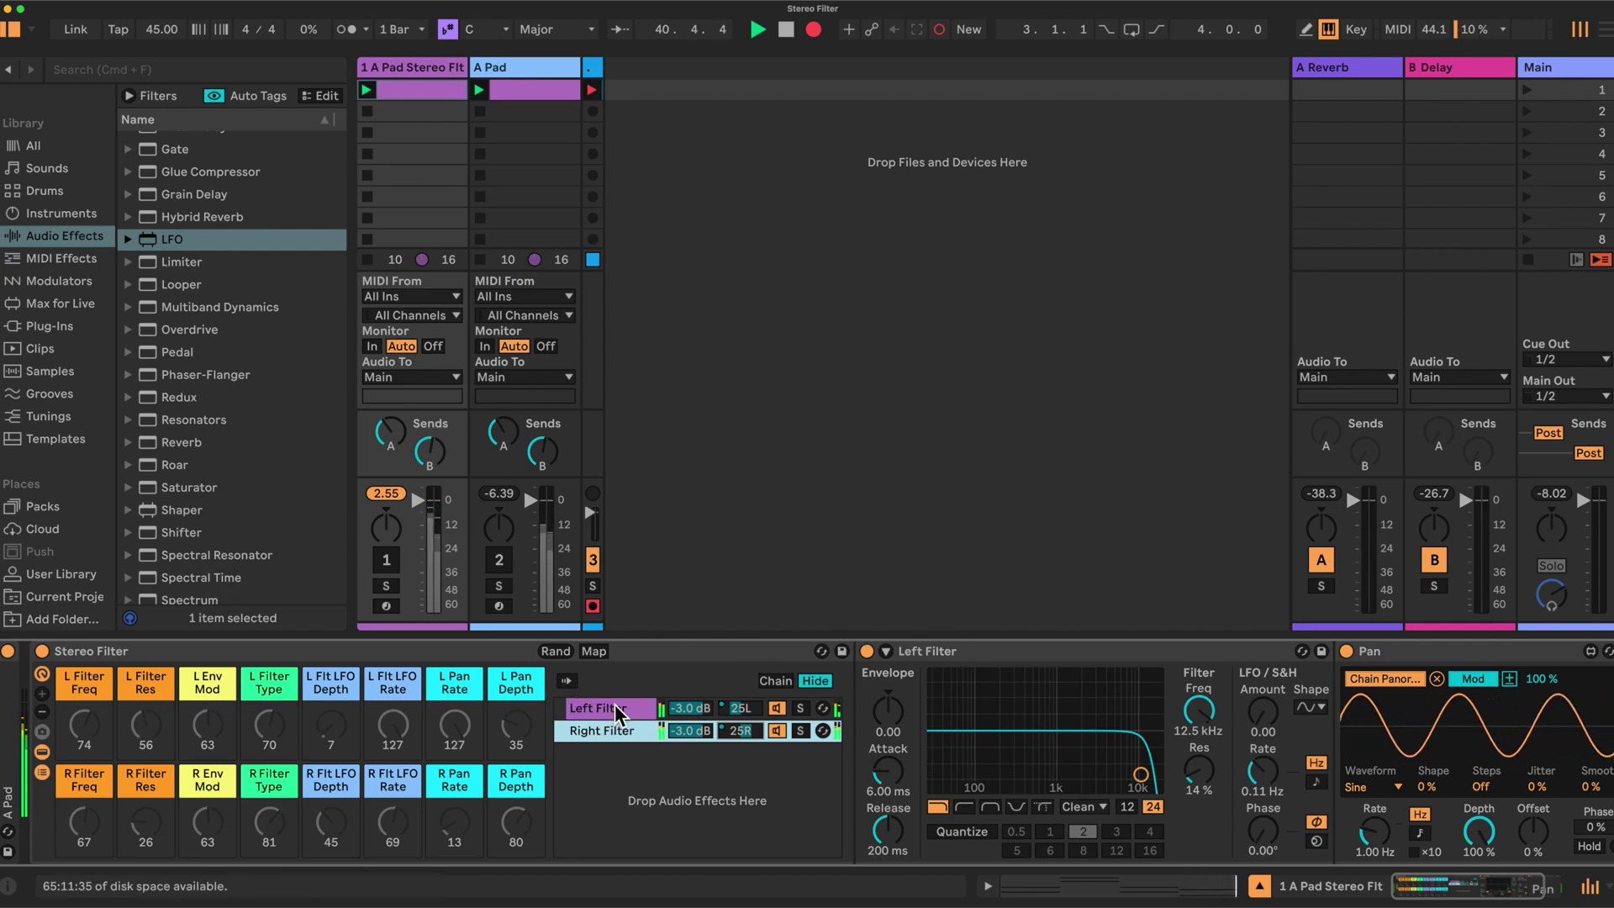
right_click(909, 649)
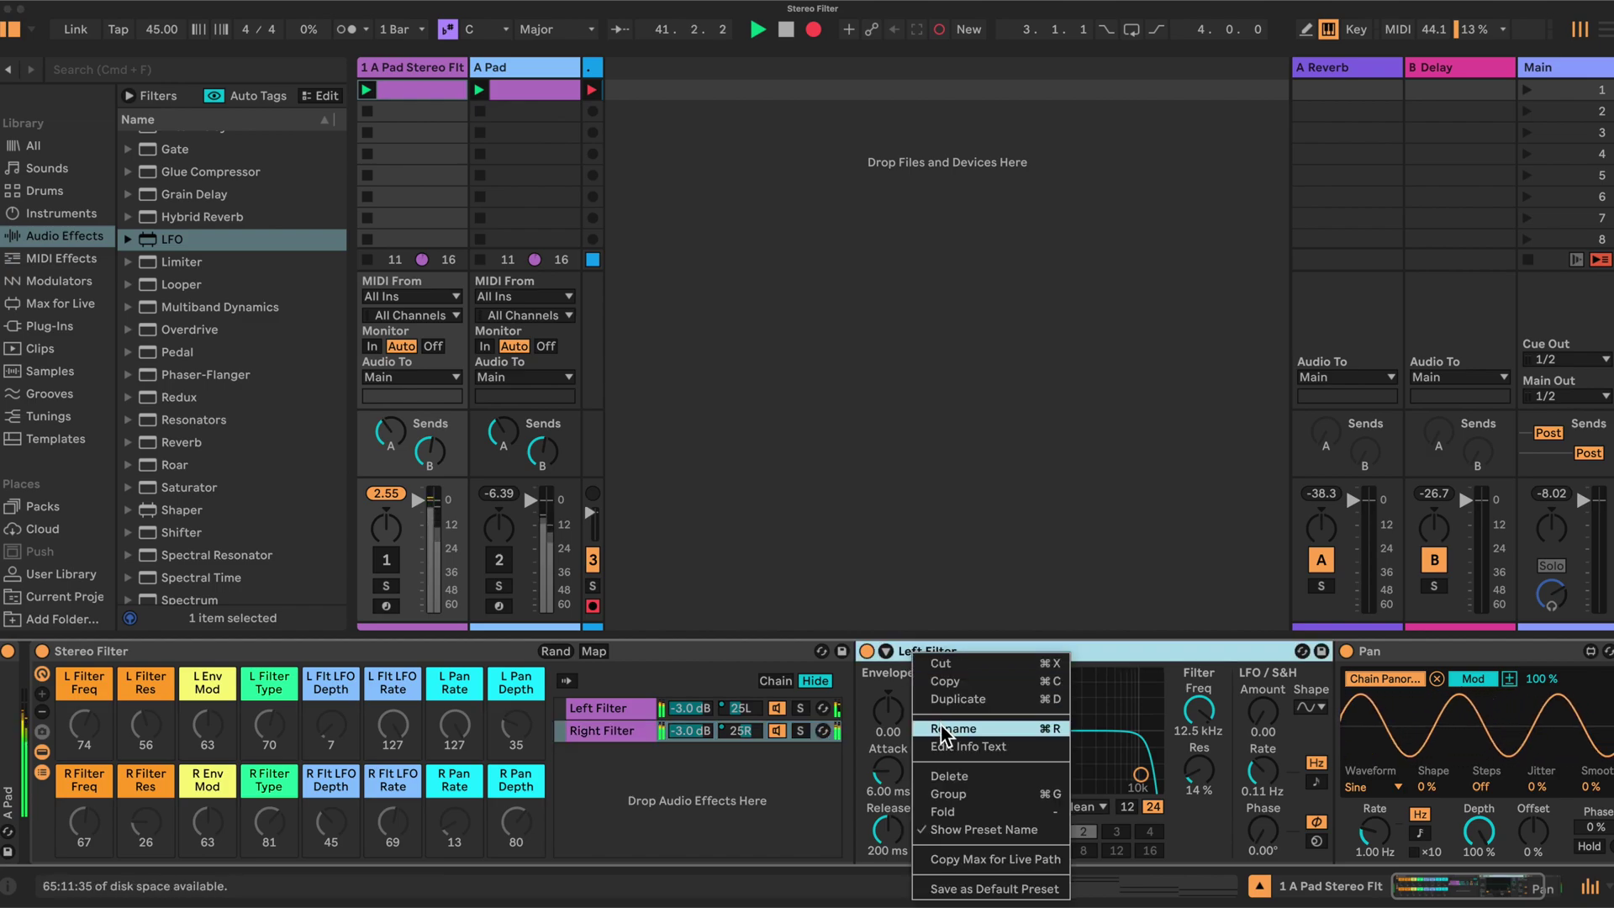
click(943, 728)
click(922, 656)
key(BackSpace)
key(BackSpace)
key(BackSpace)
key(BackSpace)
text(Righ)
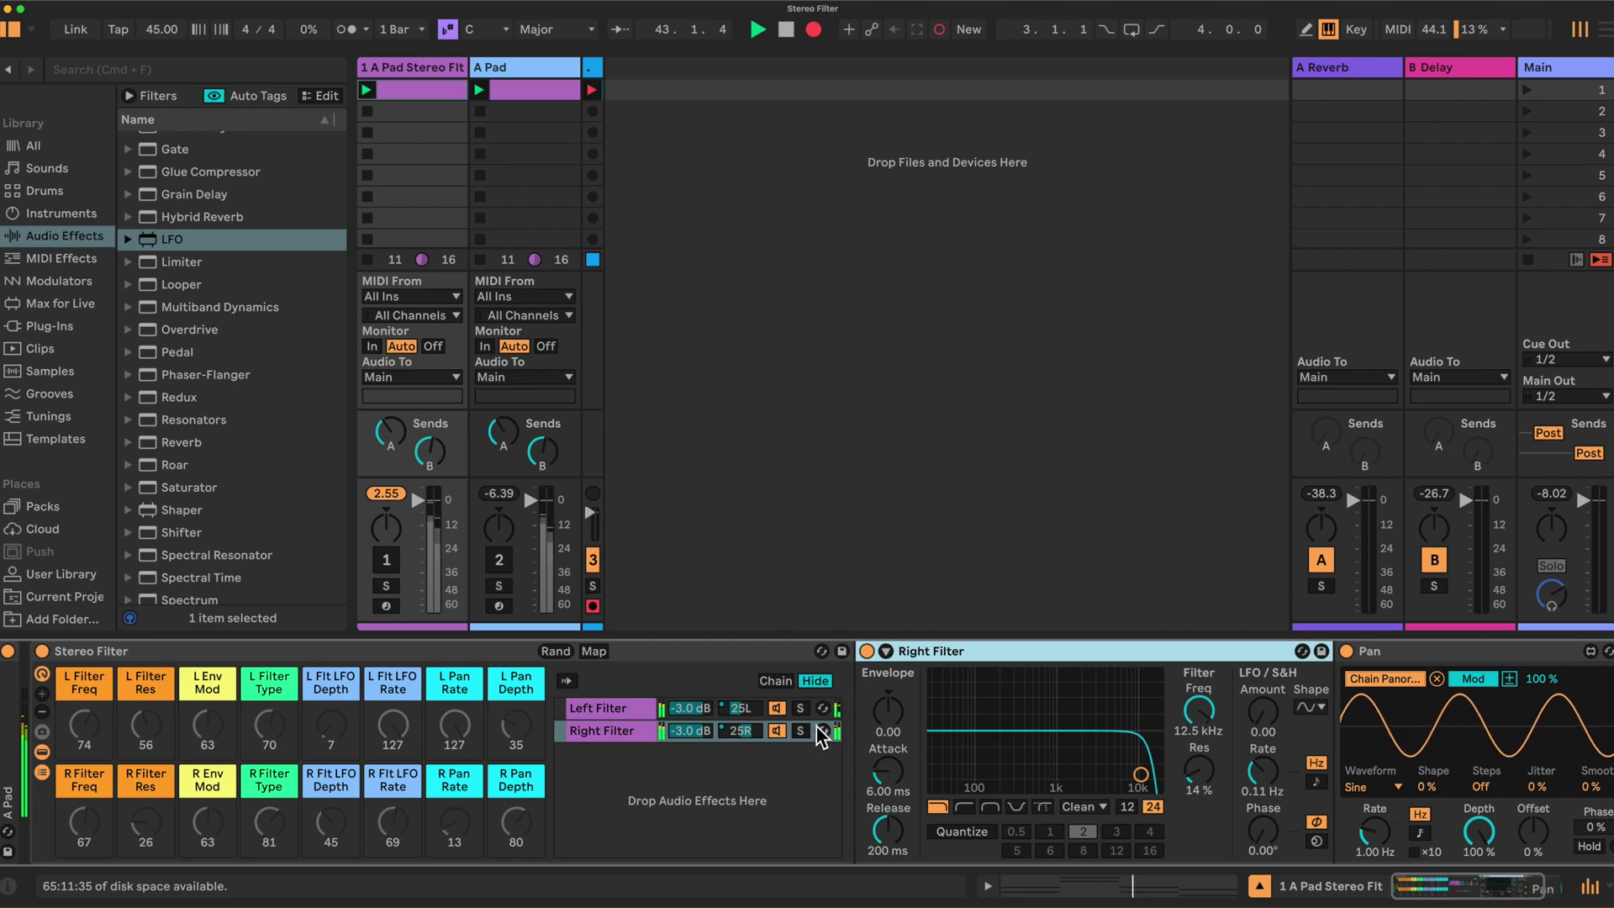
- Map the Right Filter's frequency, resonance, envelope amount and filter type to the R Filter Freq, R Filter Res, R Env Mod and R Filter Type macros
click(593, 652)
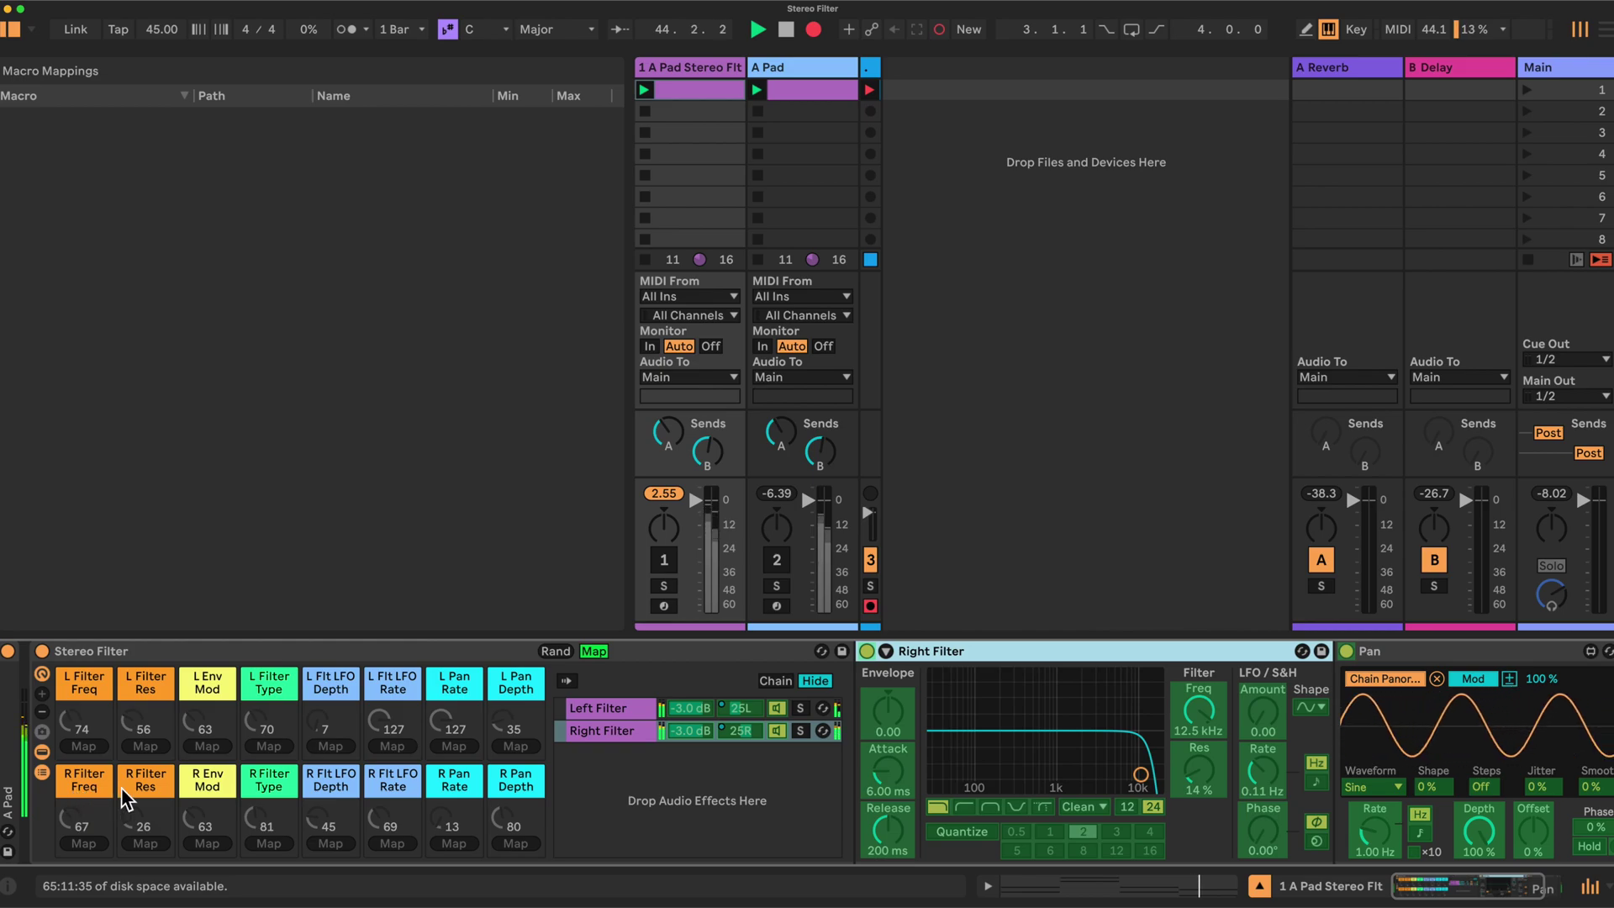
click(1197, 711)
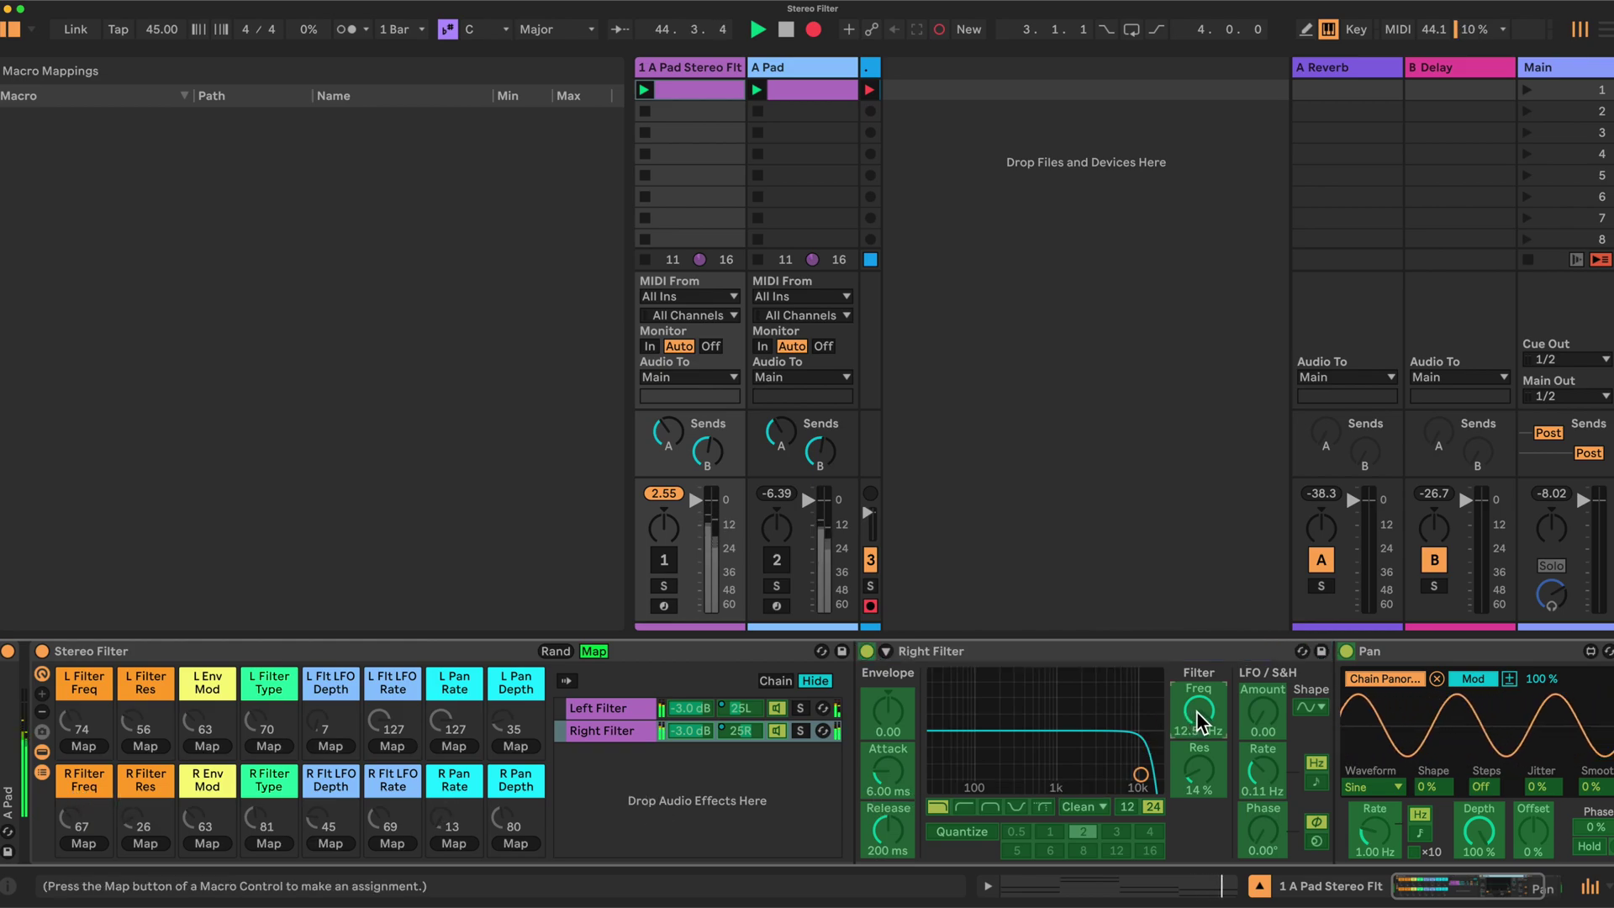
click(83, 843)
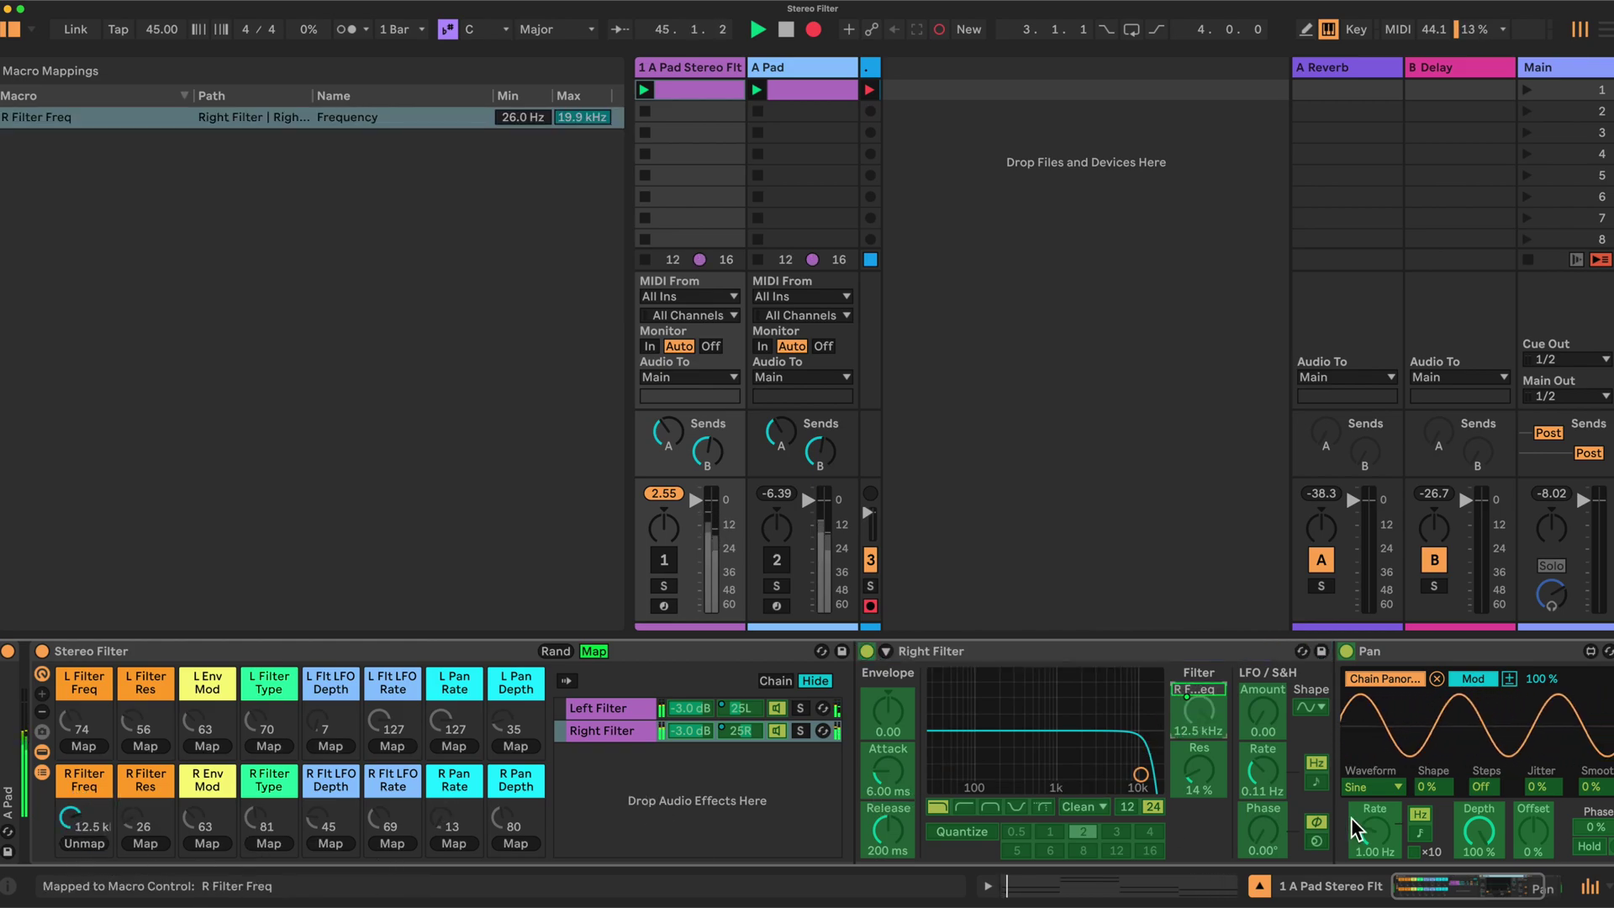
click(152, 846)
click(882, 719)
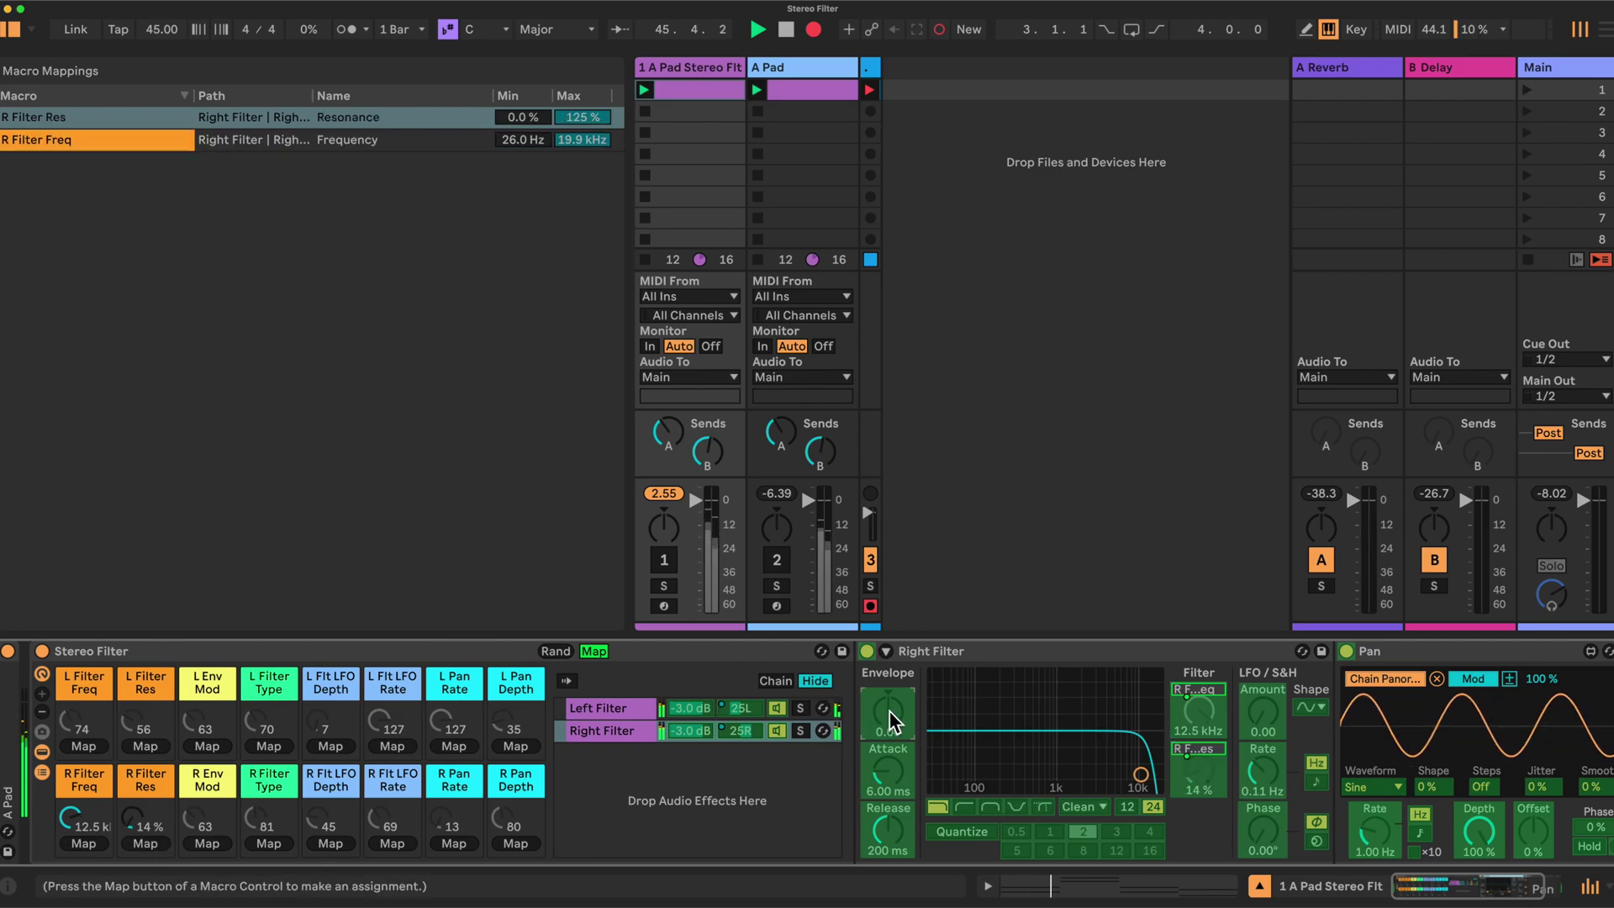
click(202, 843)
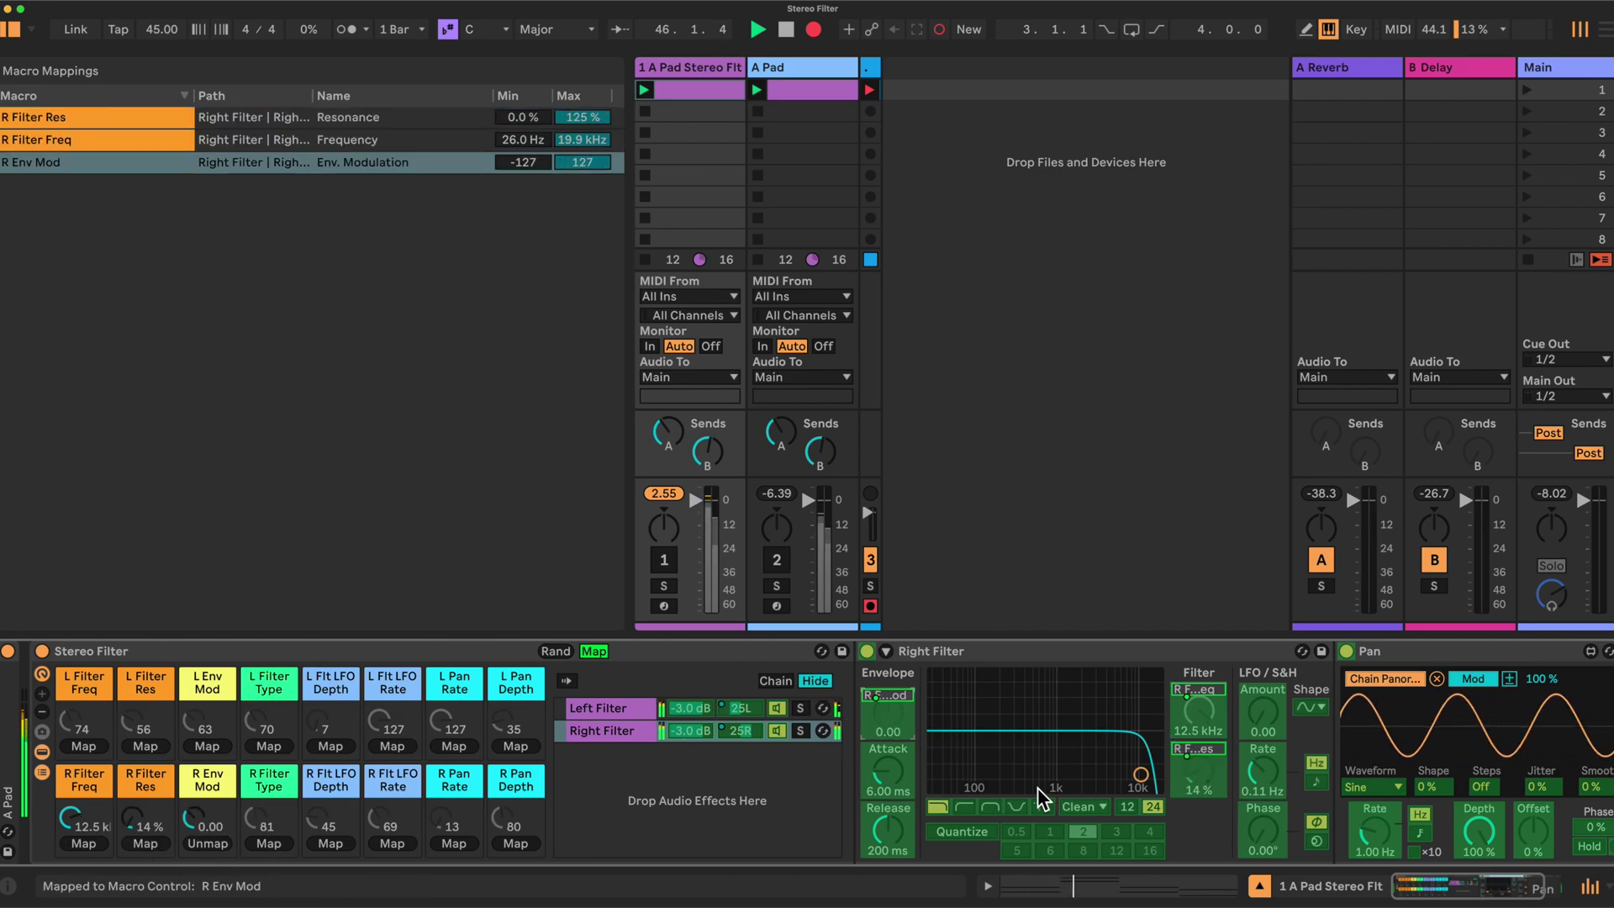
click(959, 812)
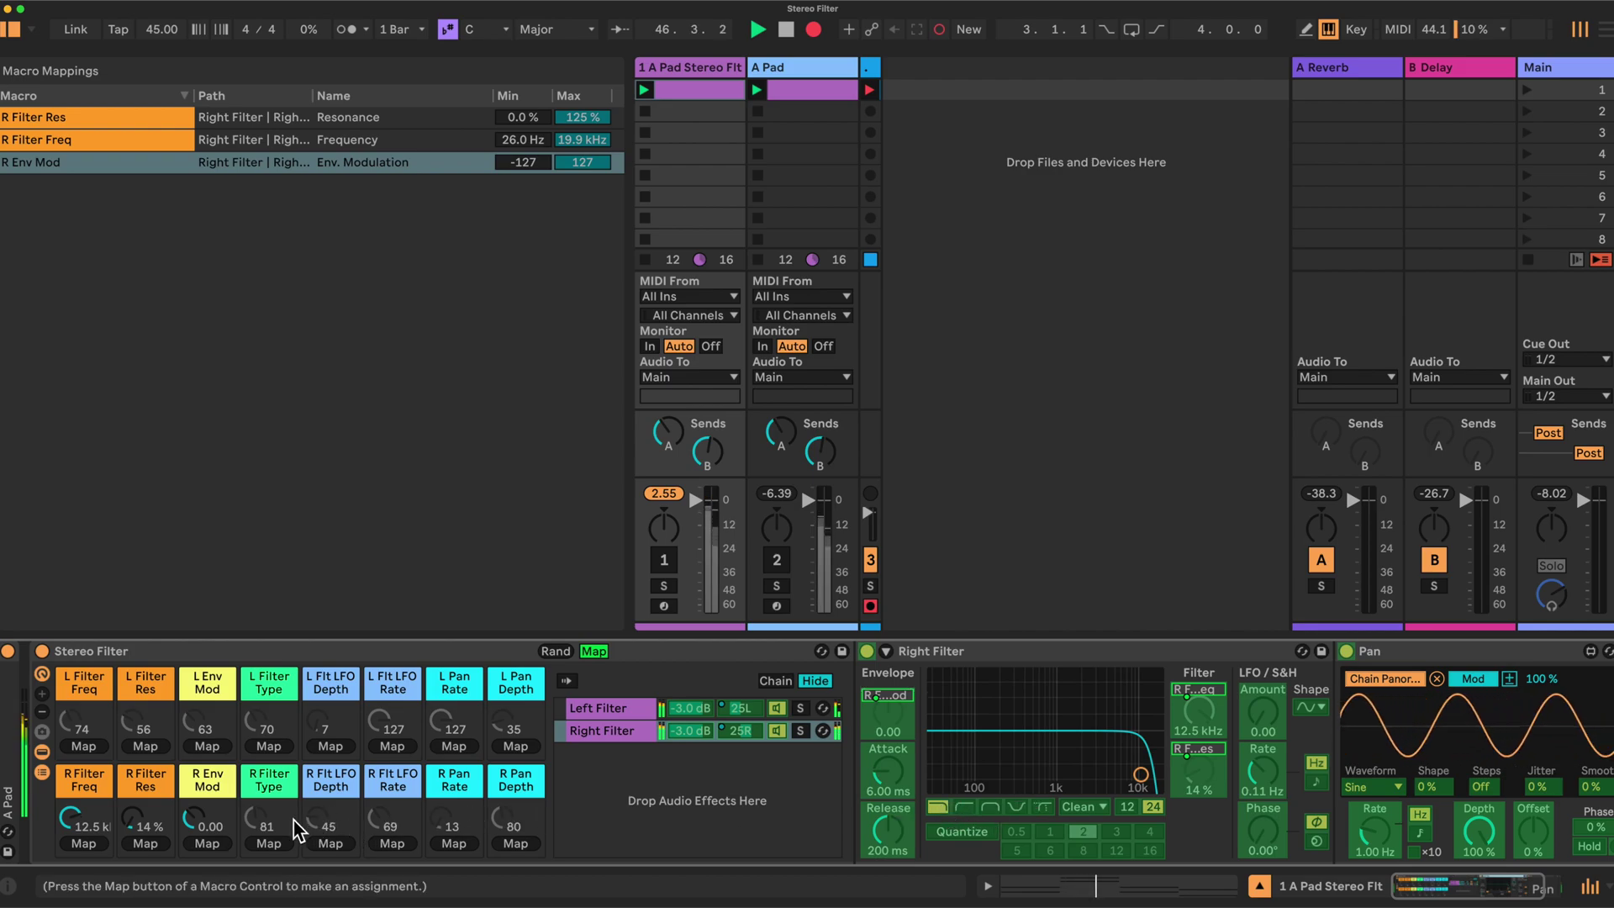
click(269, 844)
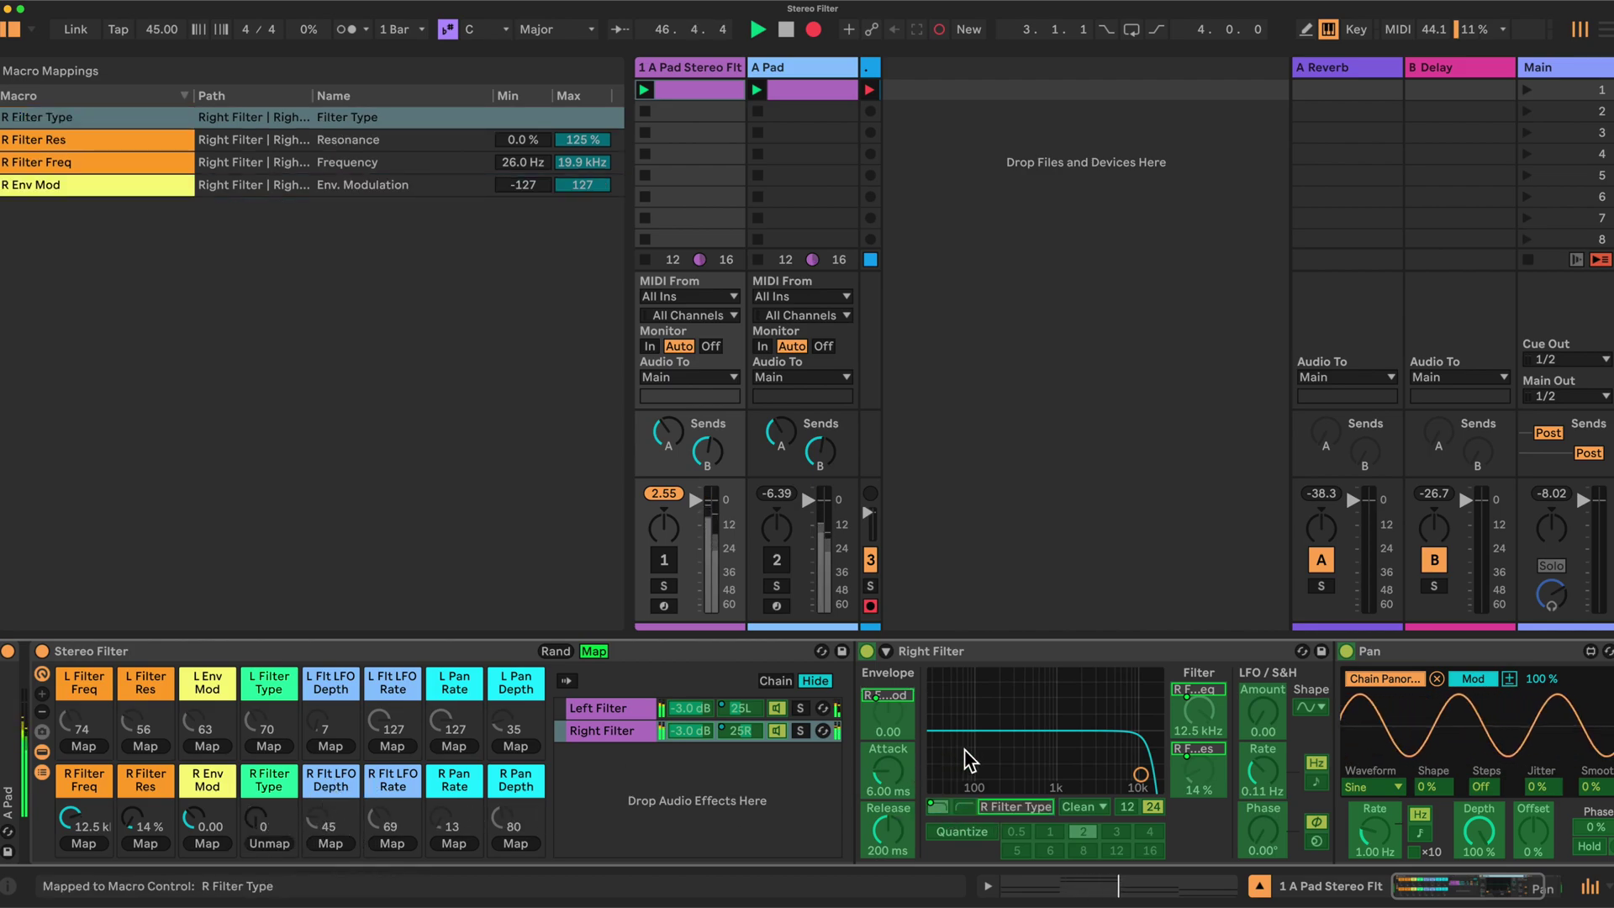
- Map the Right Filter's LFO amount and rate to the R Flt LFO Depth and R Flt LFO Rate macros
scroll(1021, 755, right, 1)
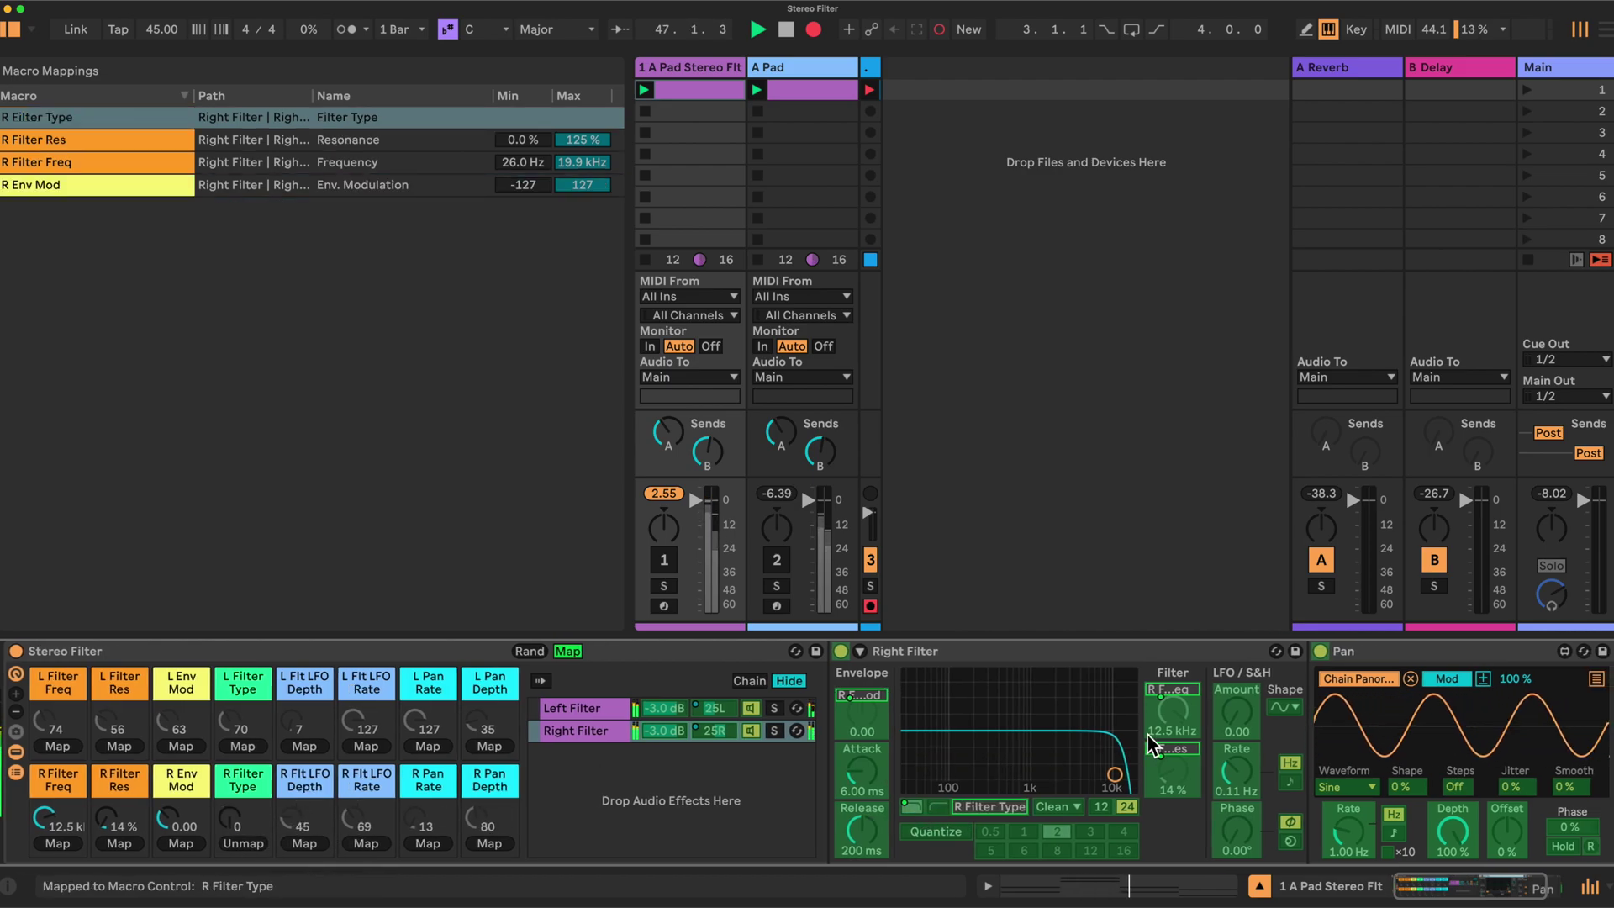
click(1238, 713)
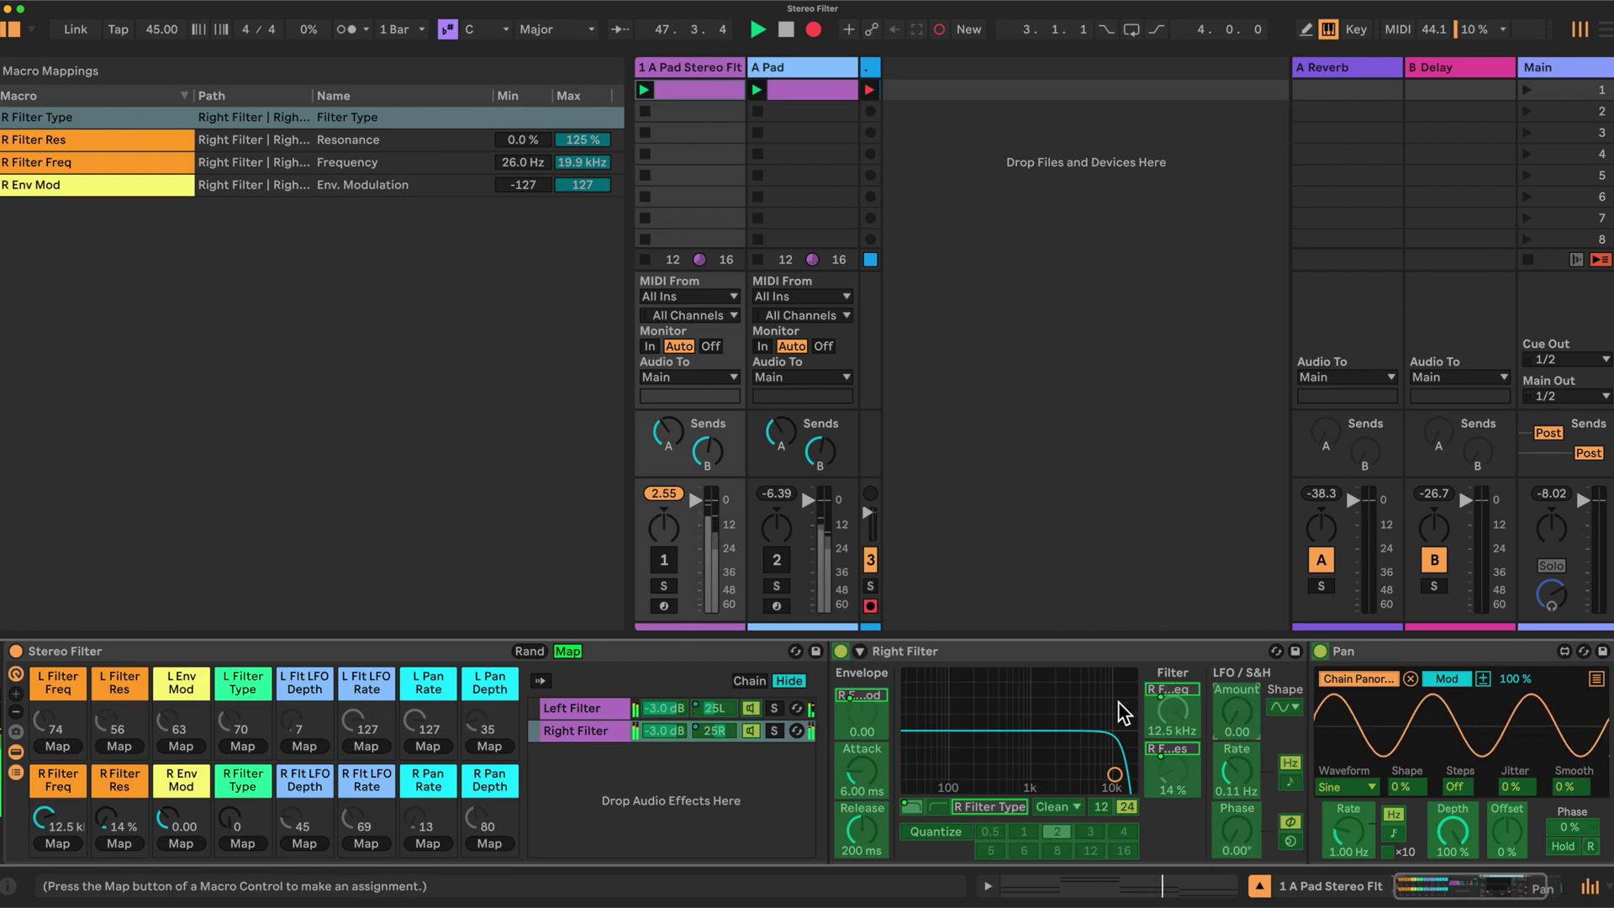
click(303, 842)
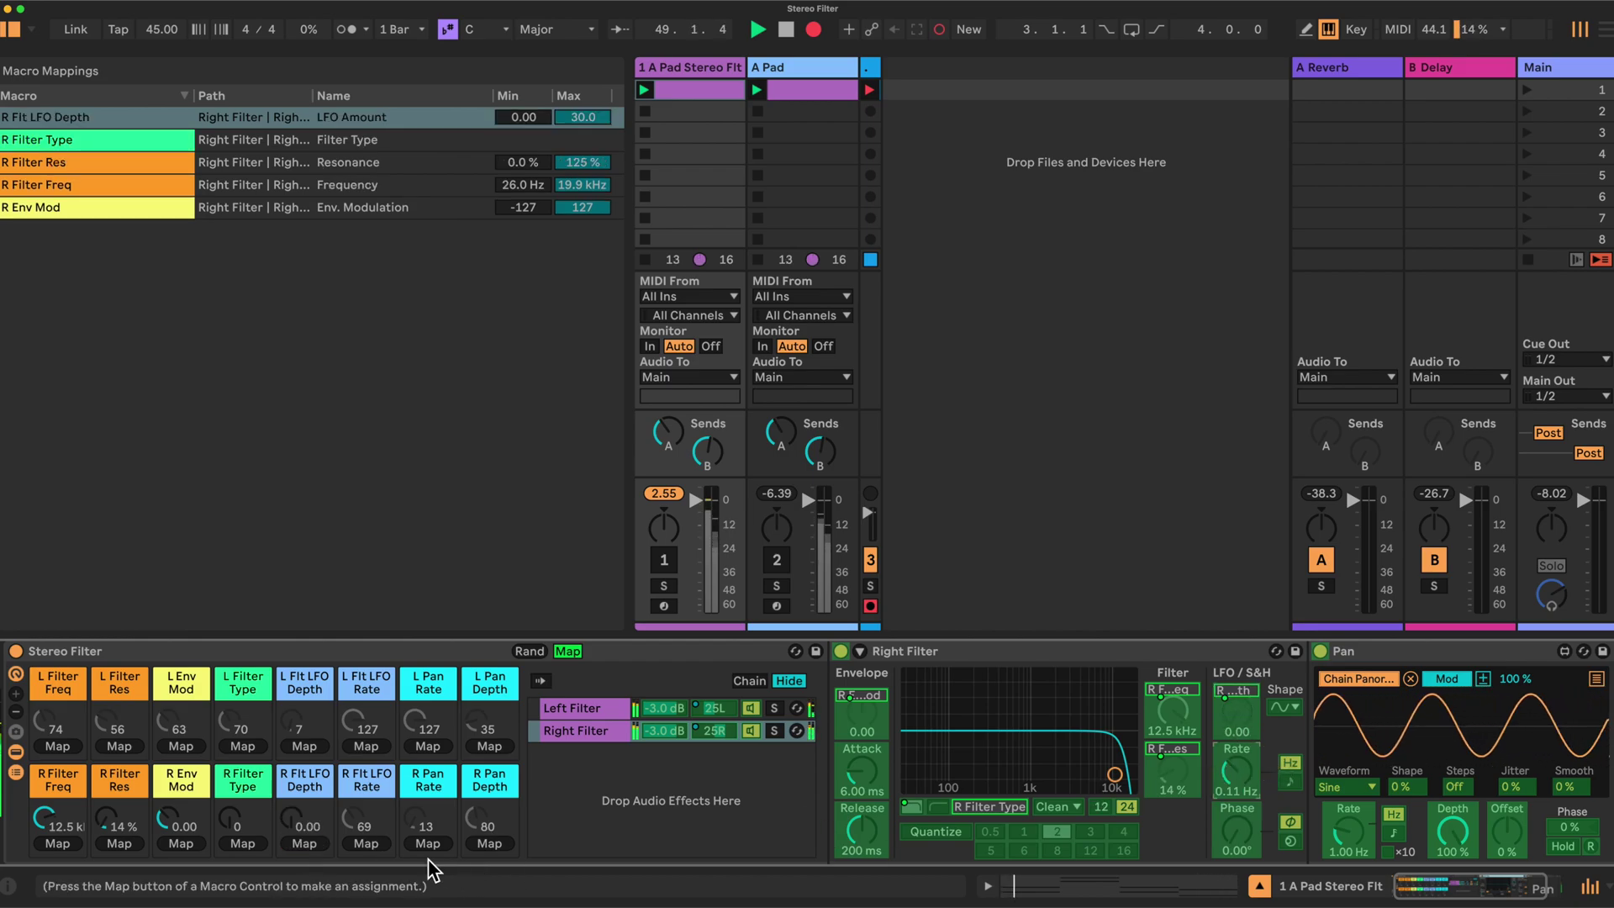
click(366, 841)
- Map the right chain's Pan LFO rate and depth to R Pan Rate and R Pan Depth, limiting the depth maximum to 50 %
scroll(583, 816, right, 3)
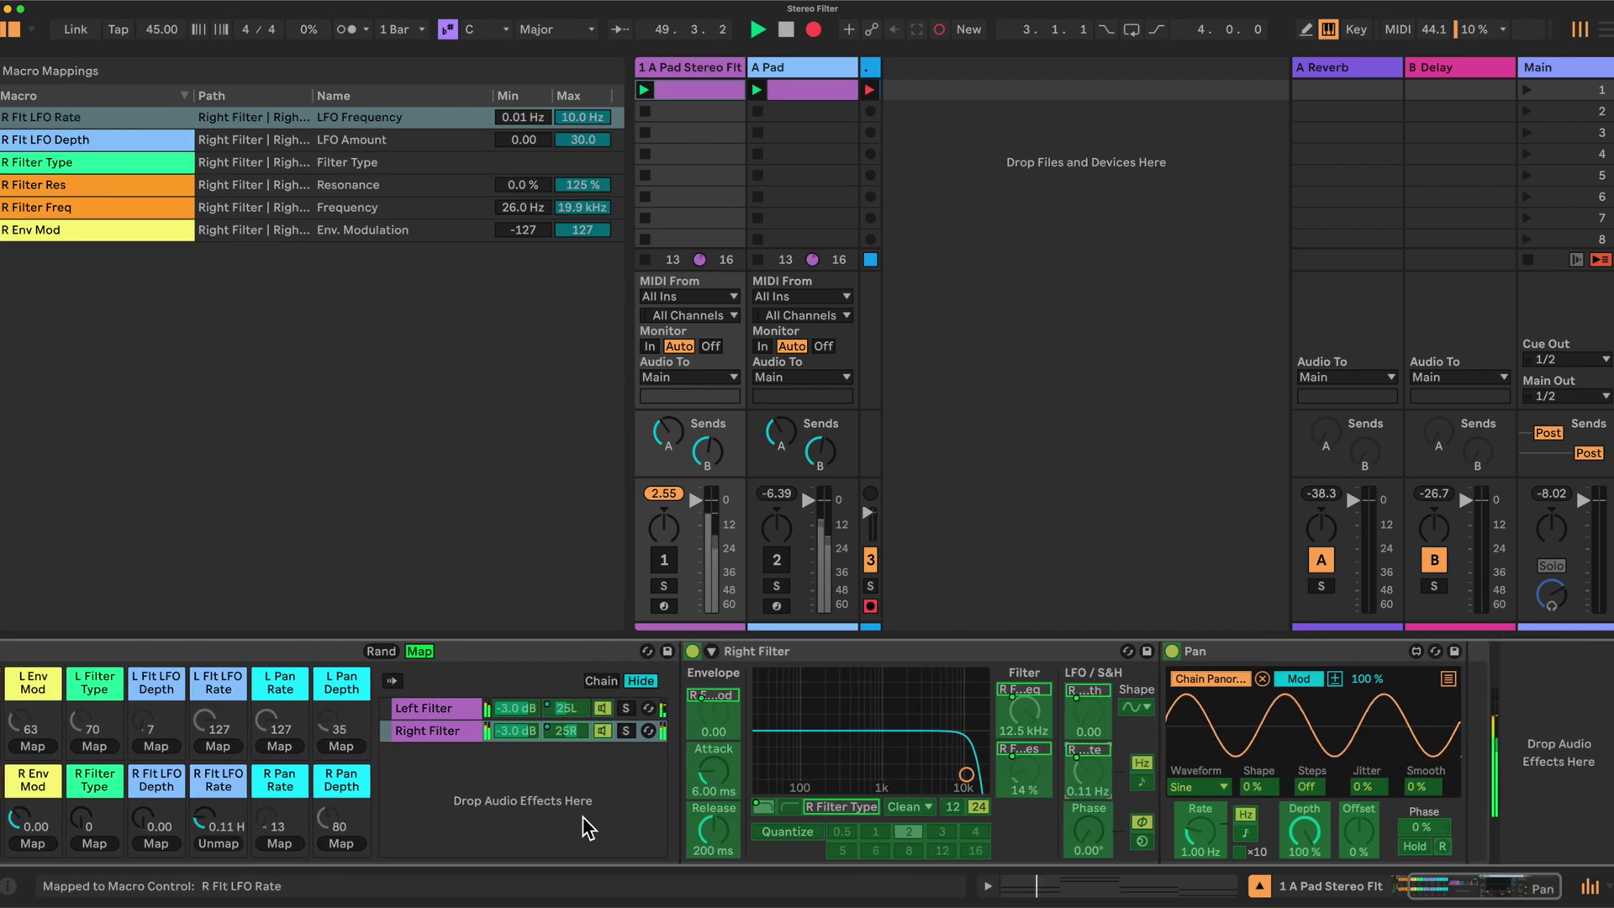
click(1199, 833)
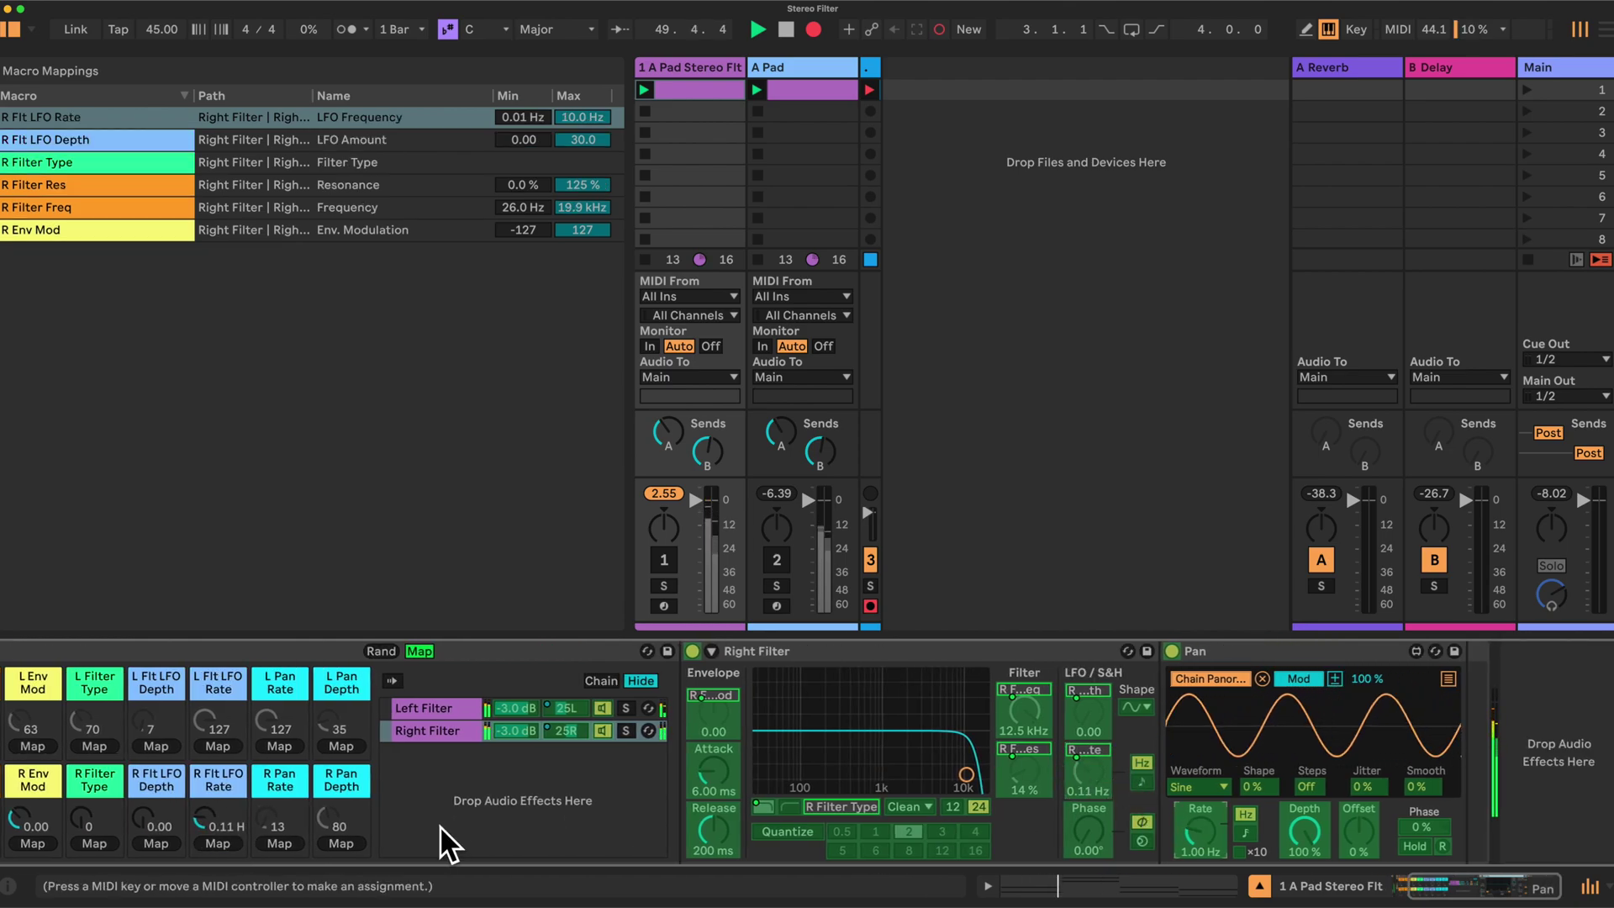
click(278, 843)
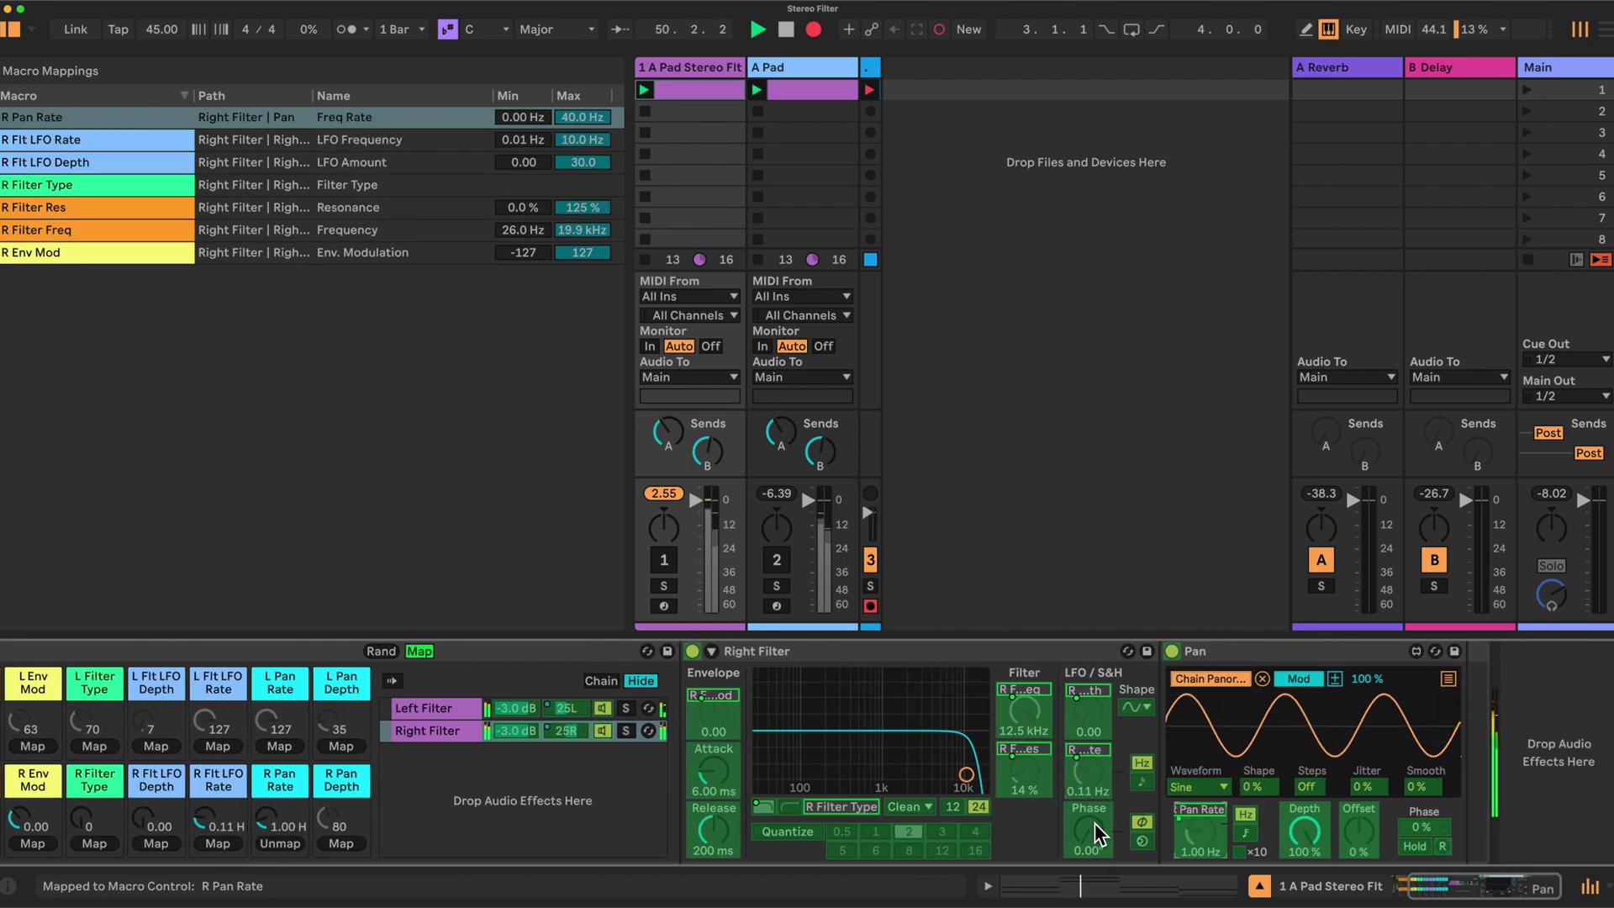
click(341, 843)
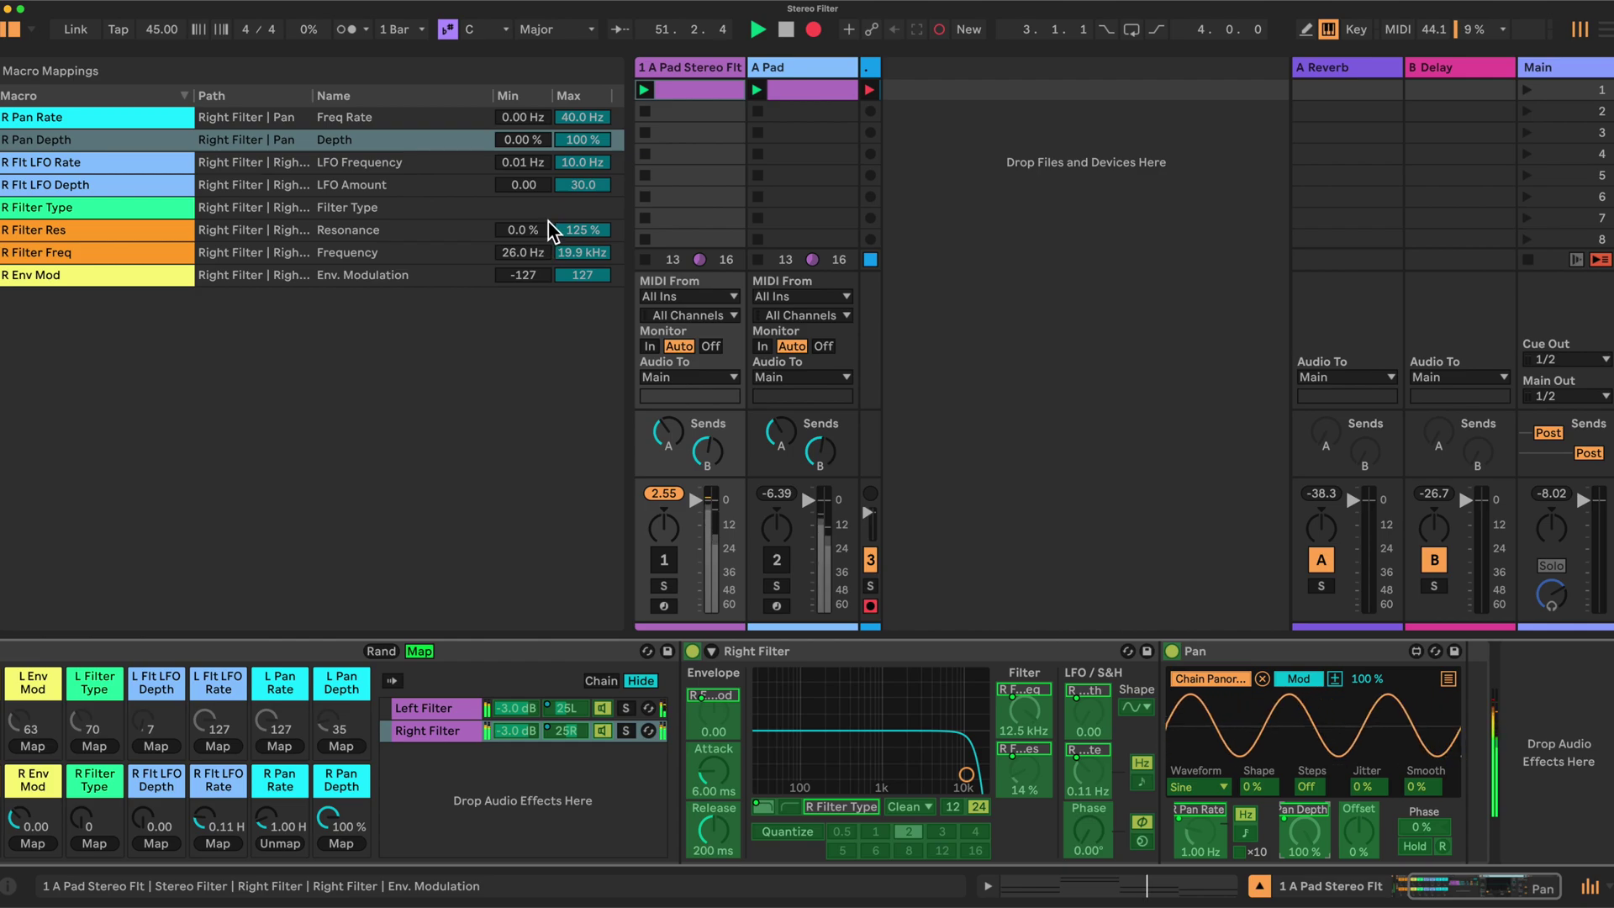
click(578, 138)
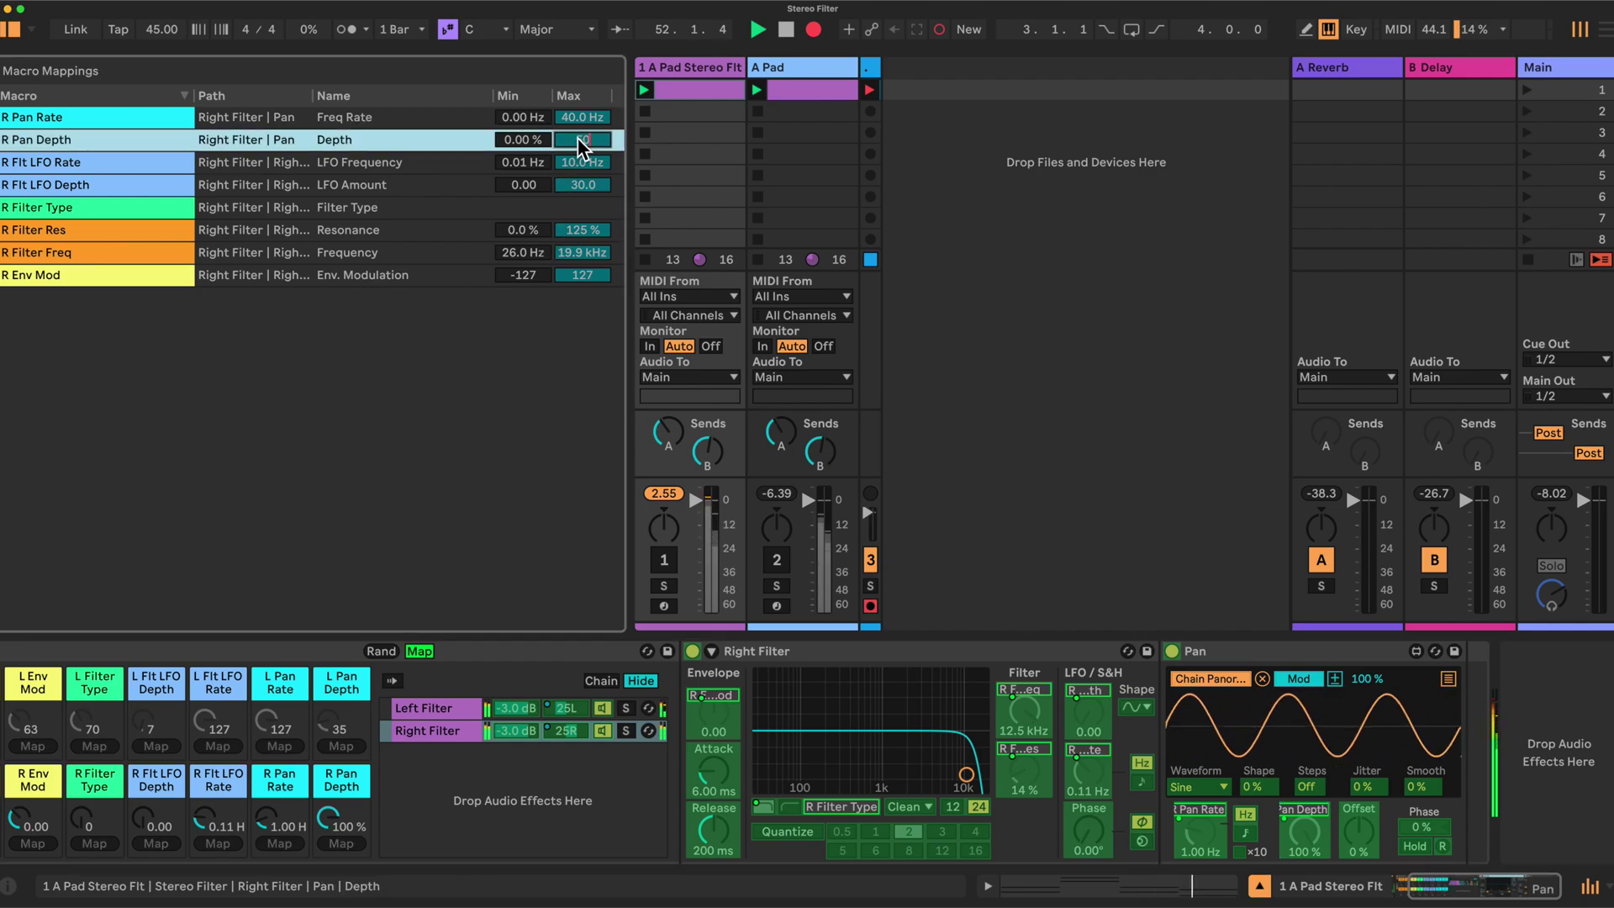
key(Return)
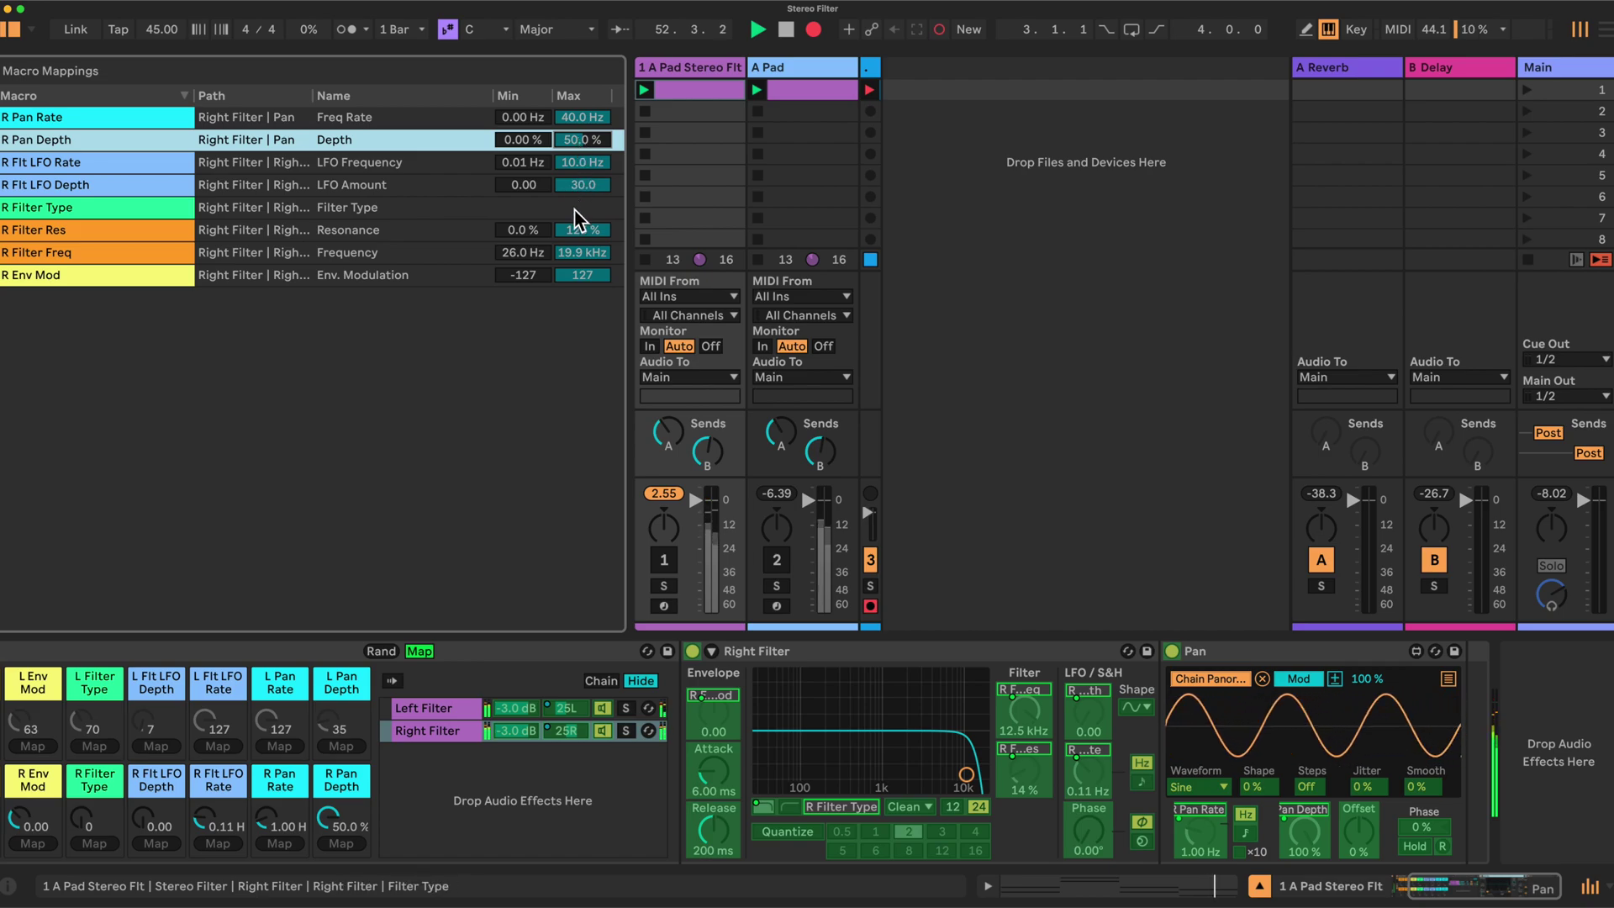
- Map the Left Filter's frequency, resonance, envelope amount and filter type to the L Filter Freq, L Filter Res, L Env Mod and L Filter Type macros
click(501, 722)
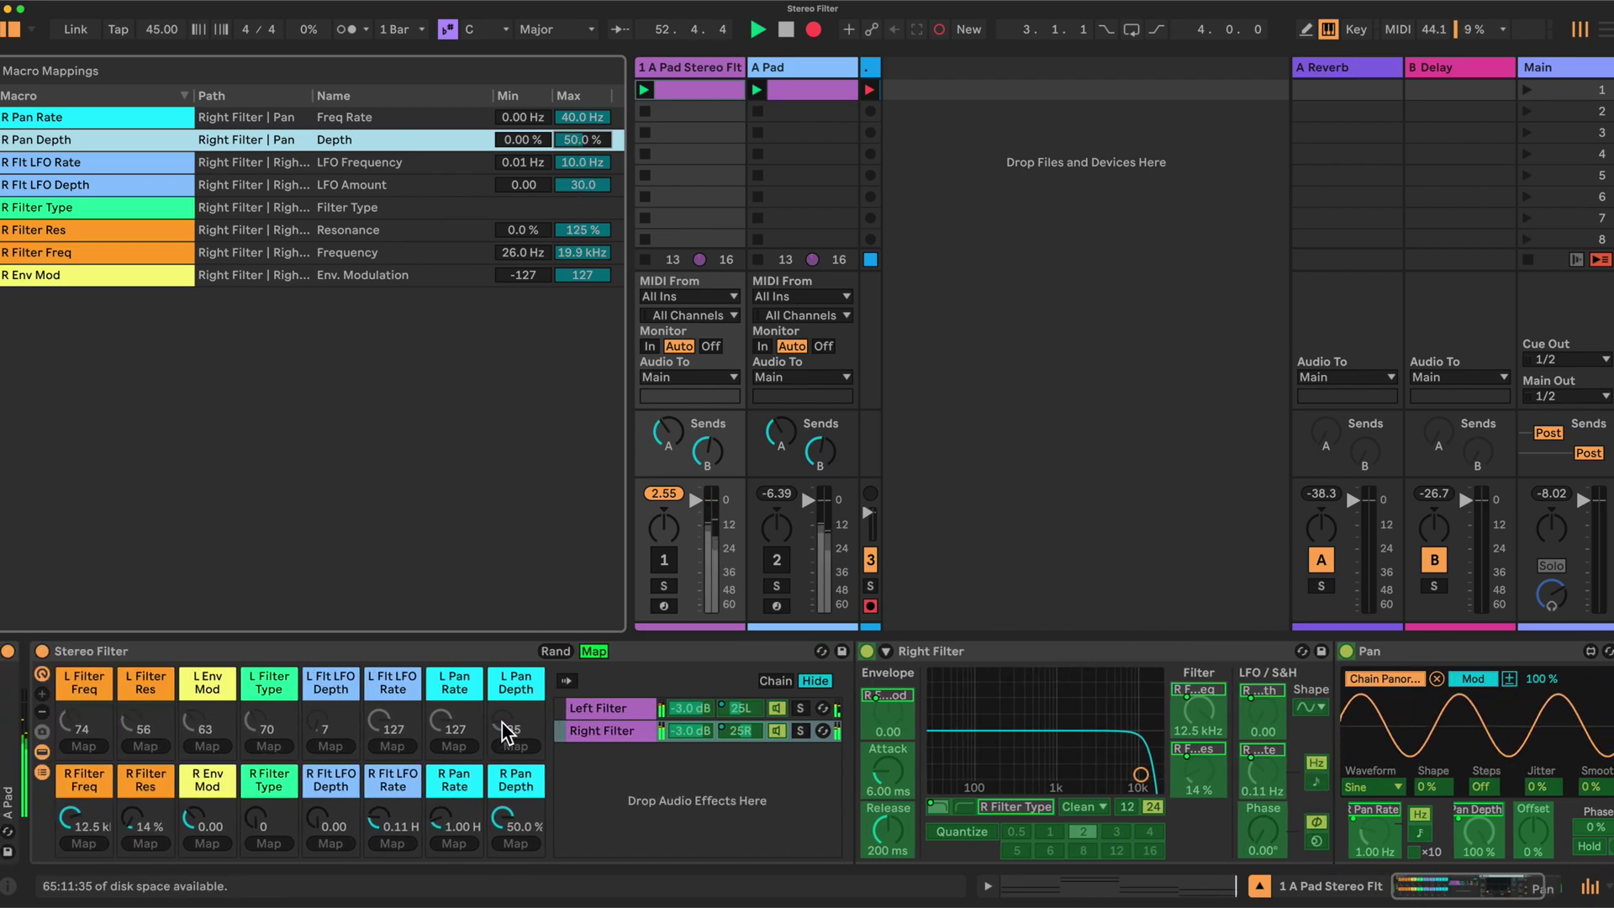
click(609, 703)
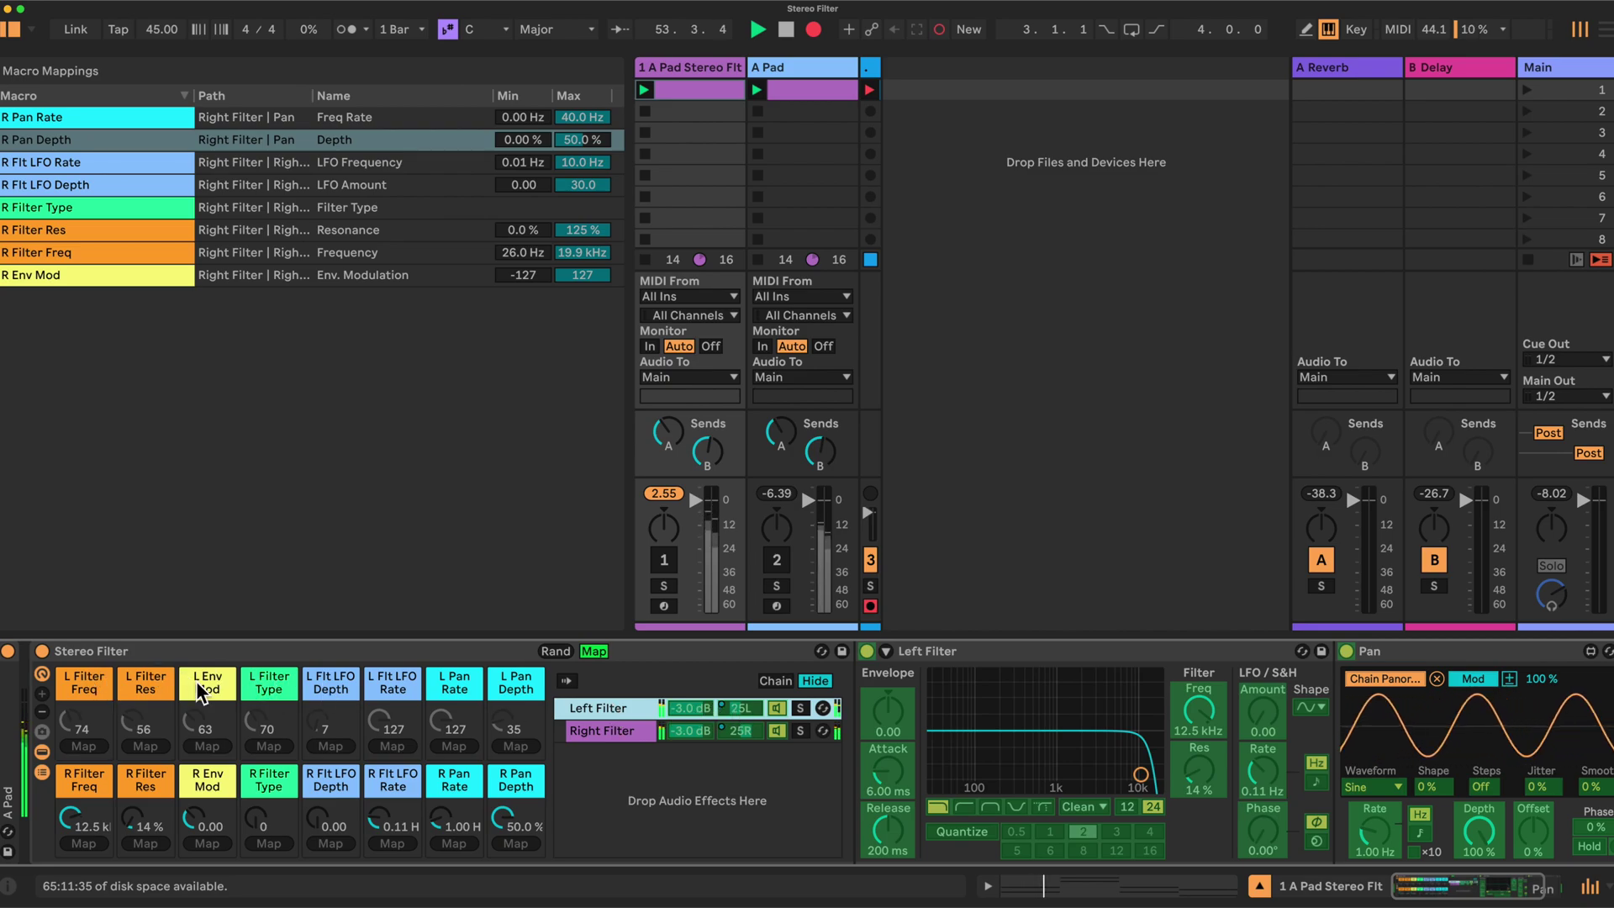
click(1197, 711)
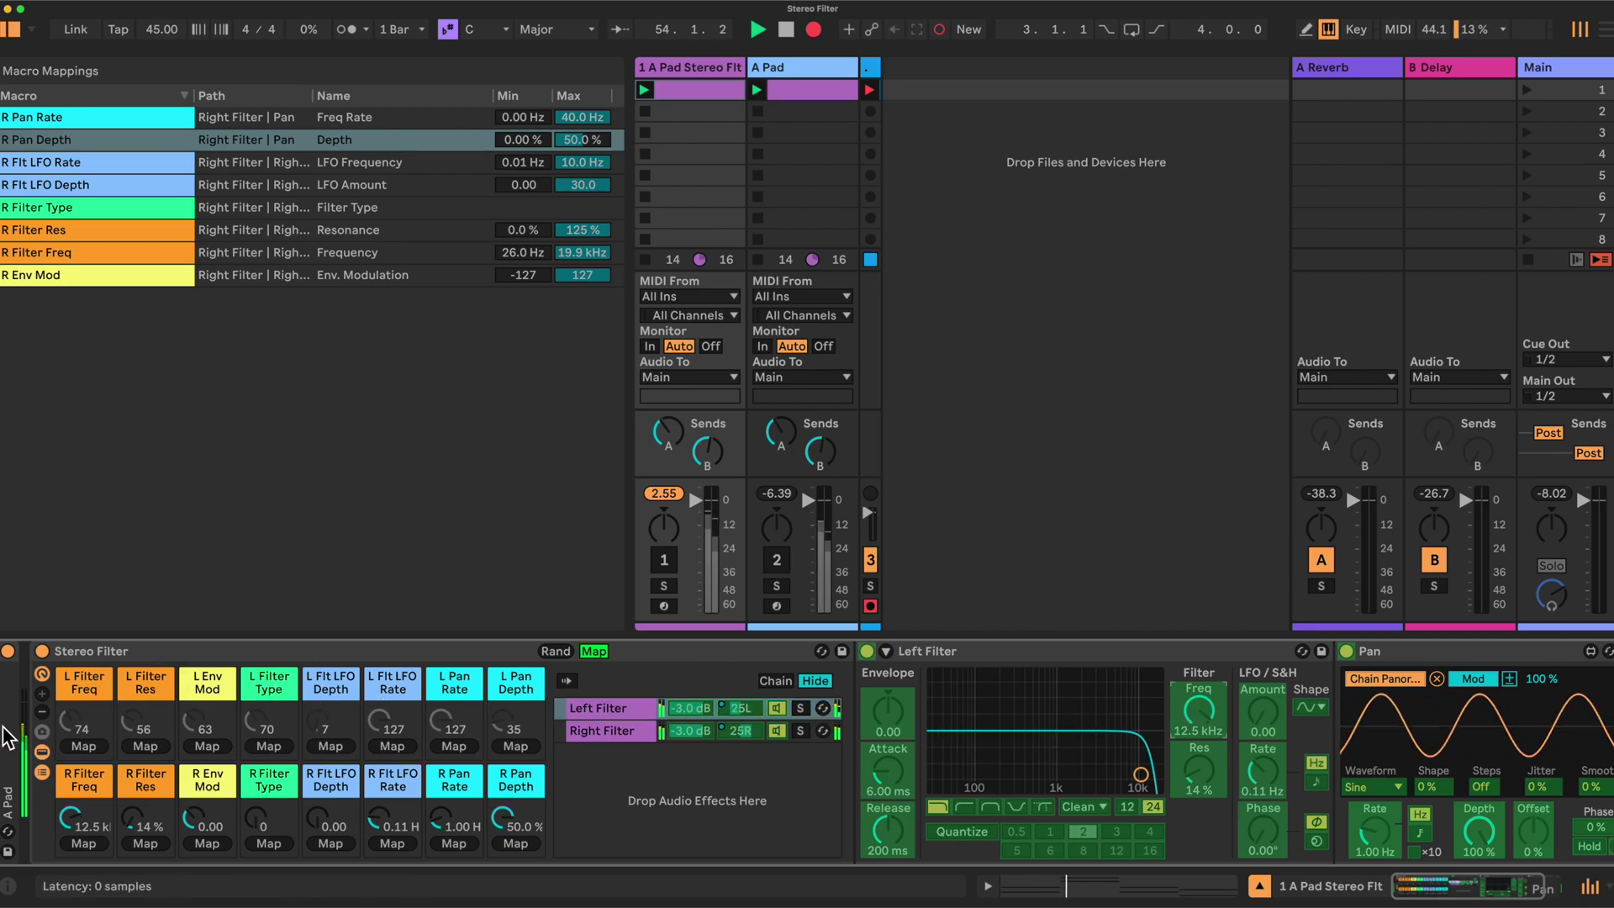
click(87, 745)
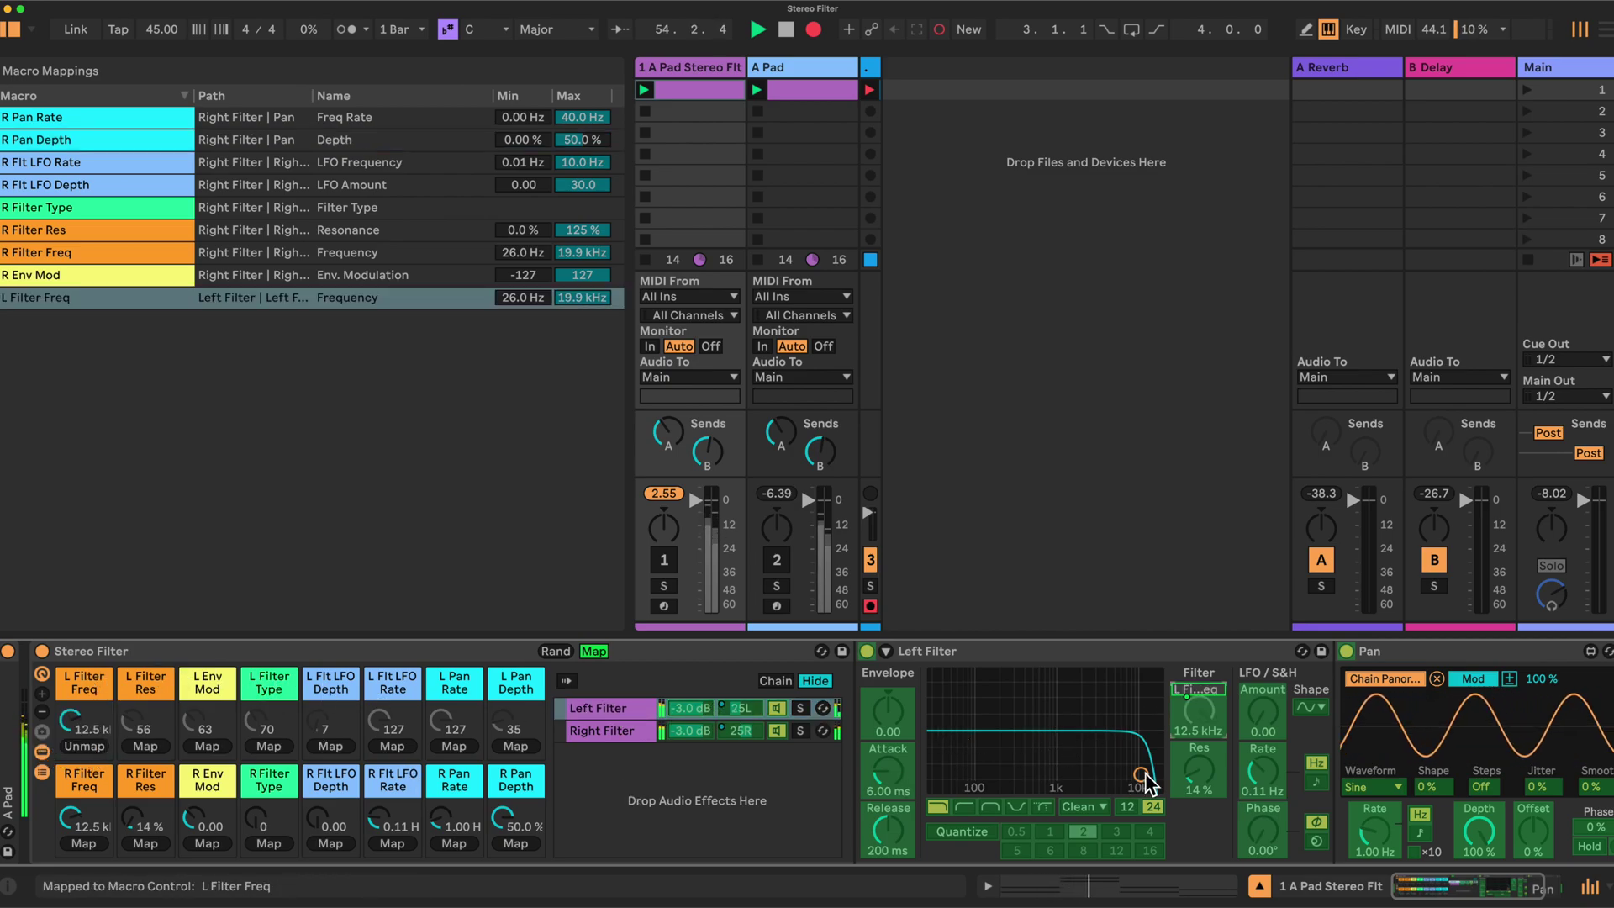
click(180, 749)
click(143, 748)
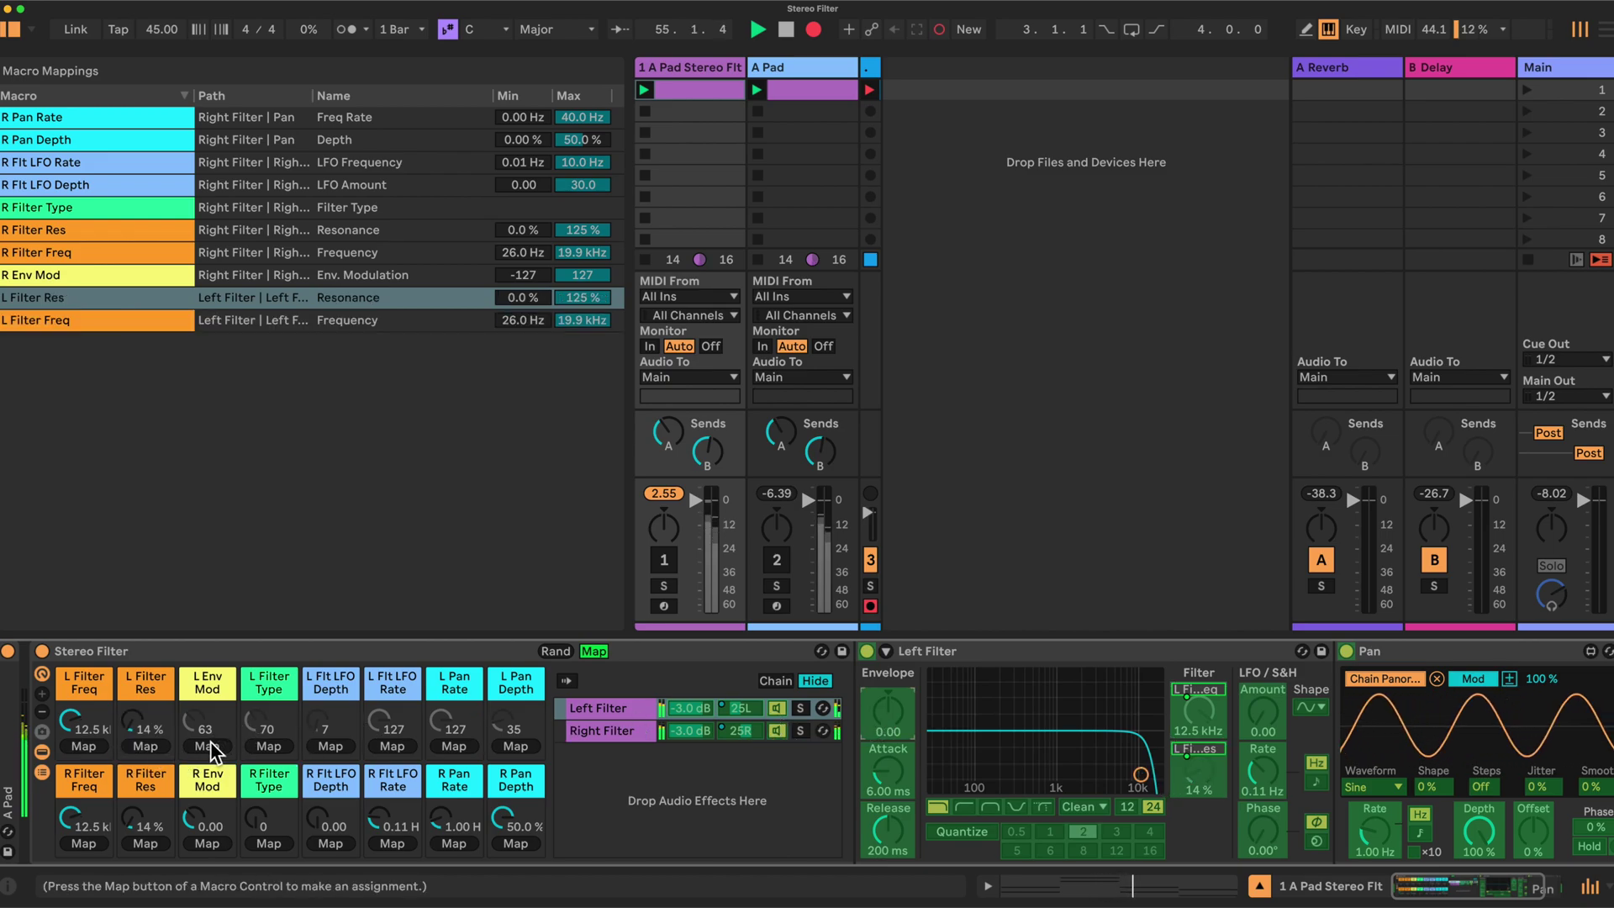
click(210, 746)
click(937, 806)
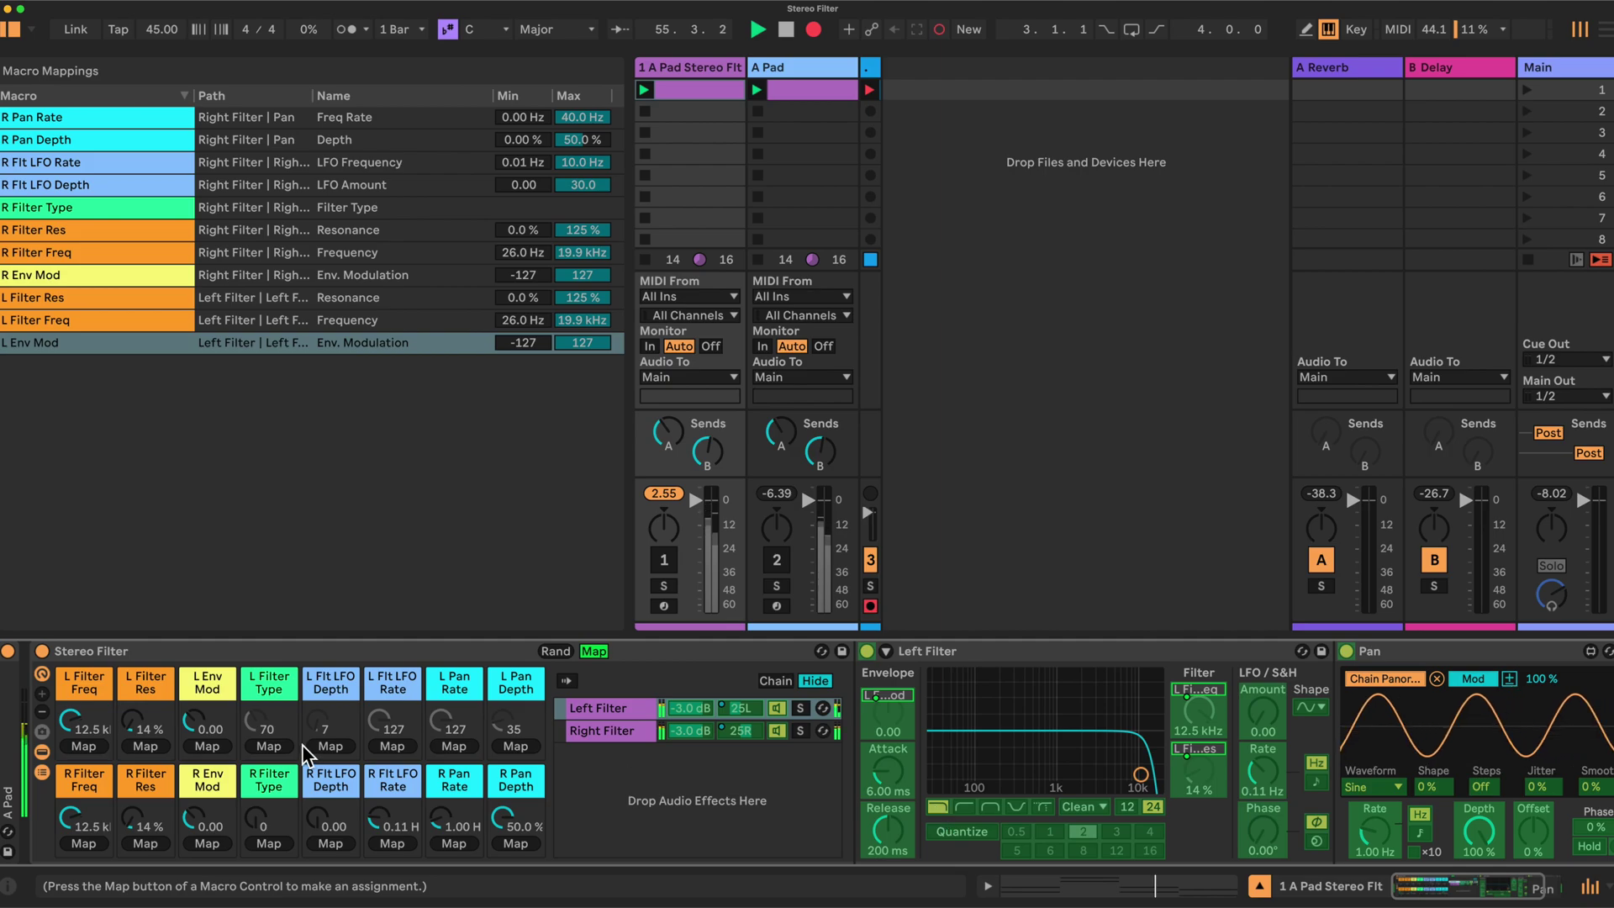
click(269, 745)
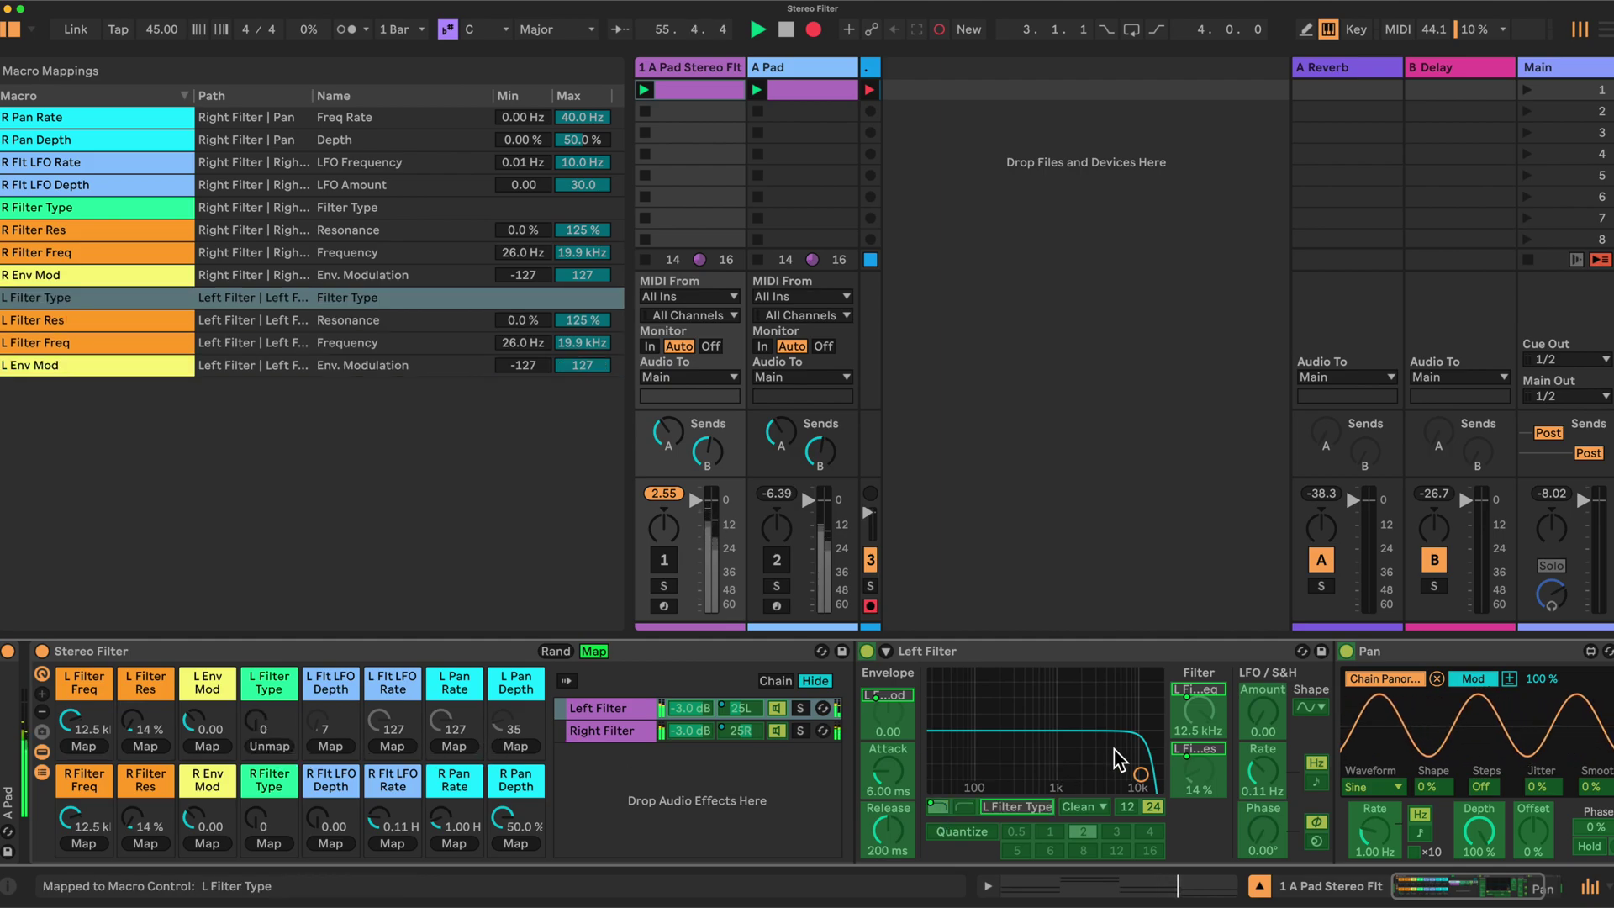
- Map the Left Filter's LFO amount and rate to the L Flt LFO Depth and L Flt LFO Rate macros
click(1256, 711)
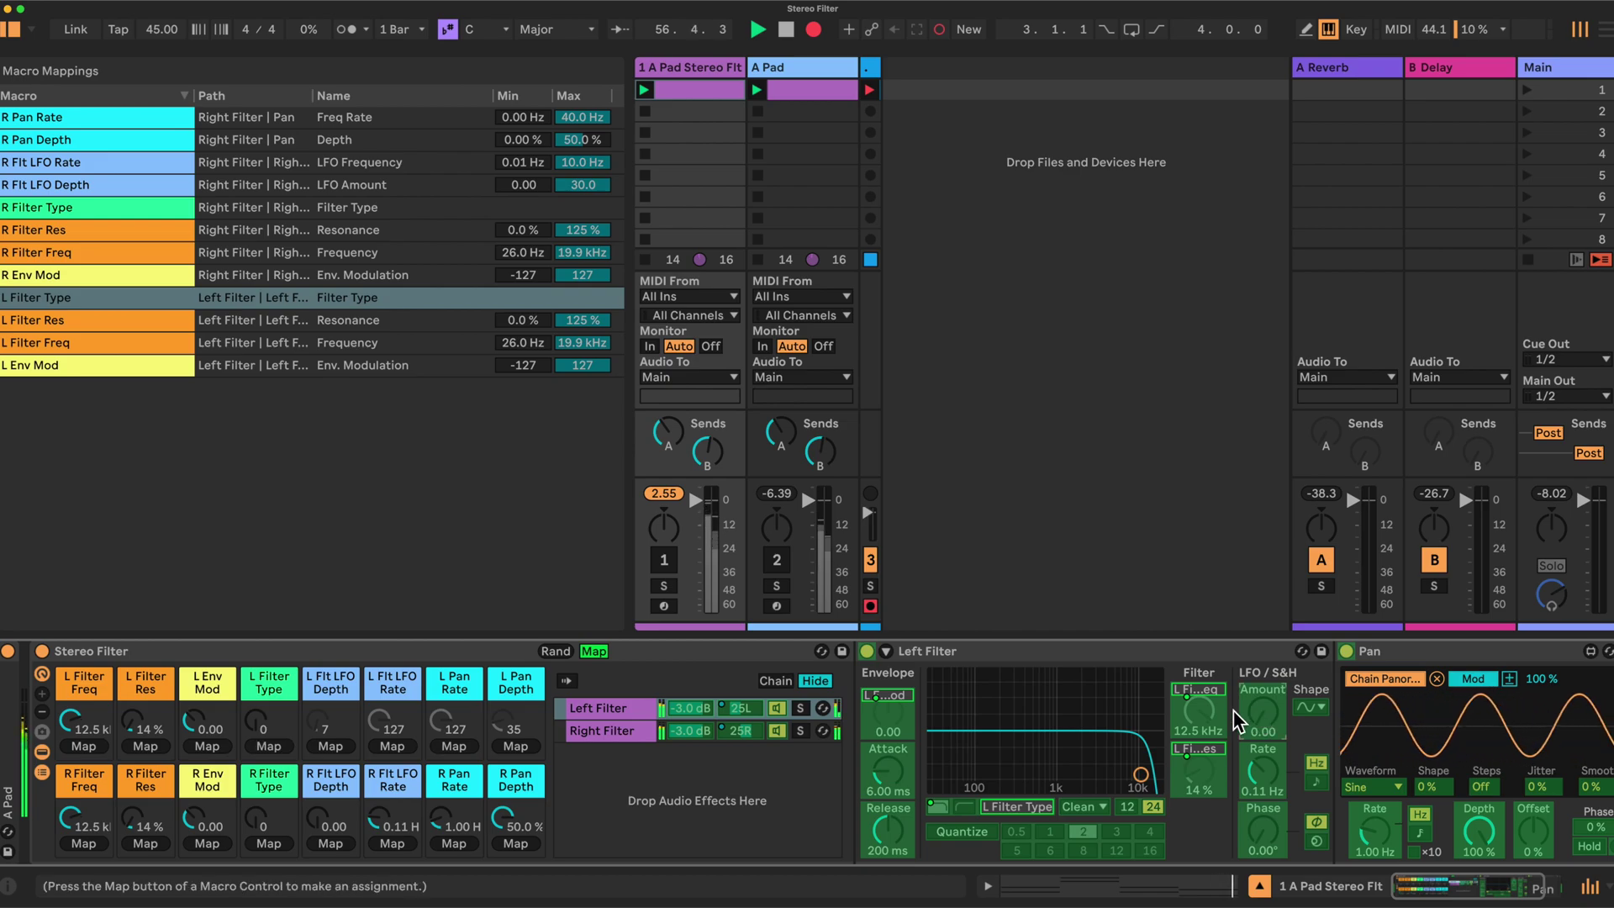
click(331, 747)
click(1260, 772)
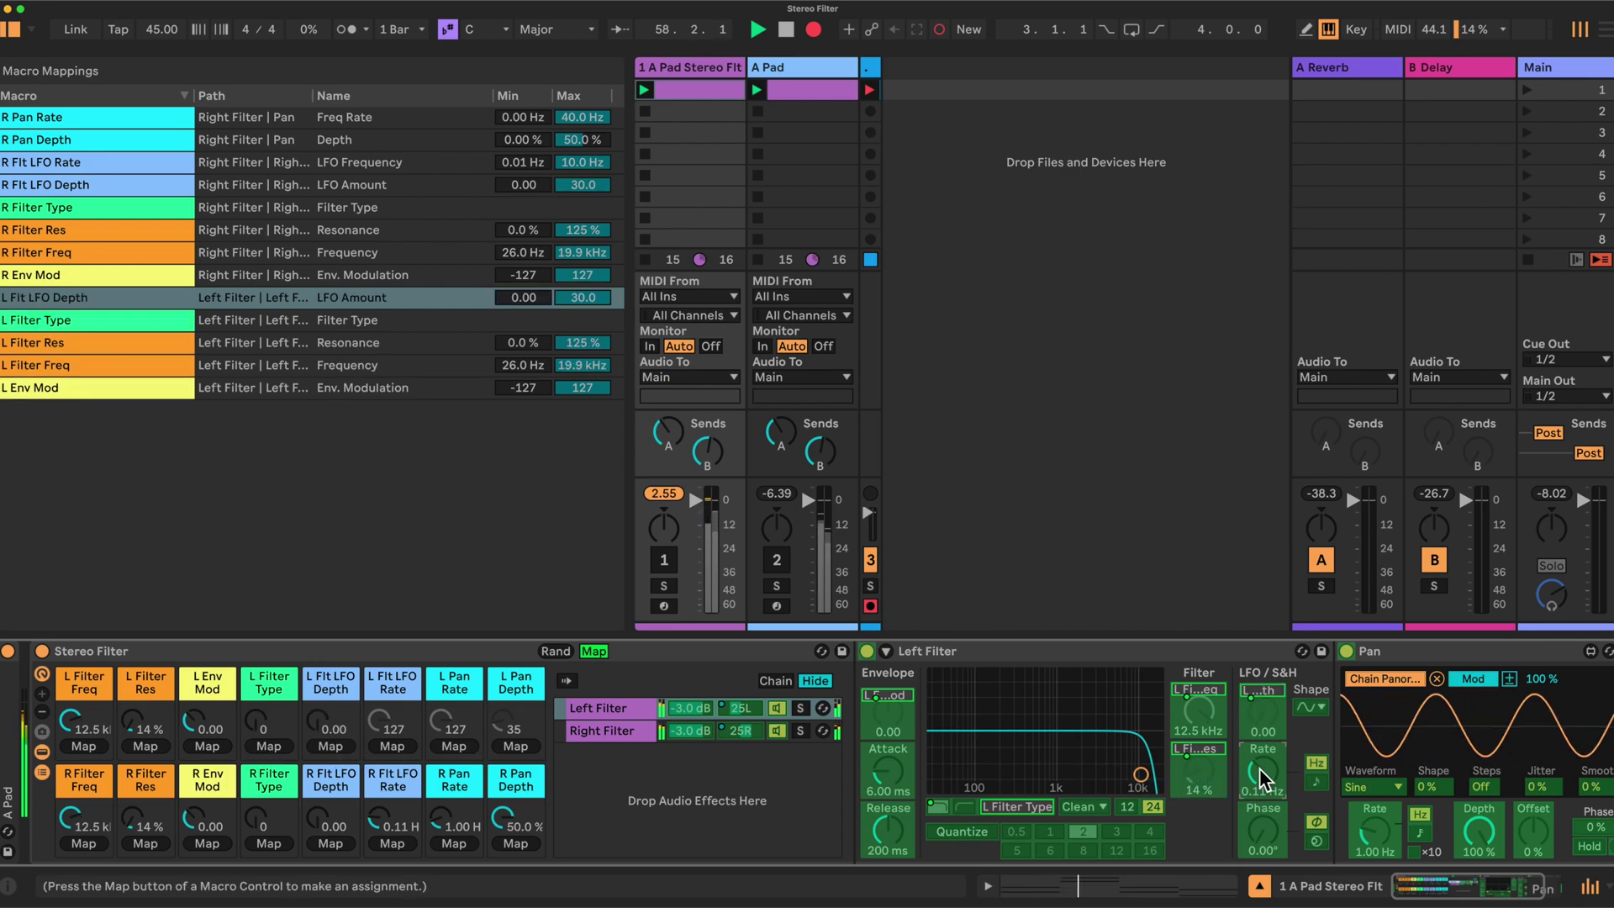
click(391, 744)
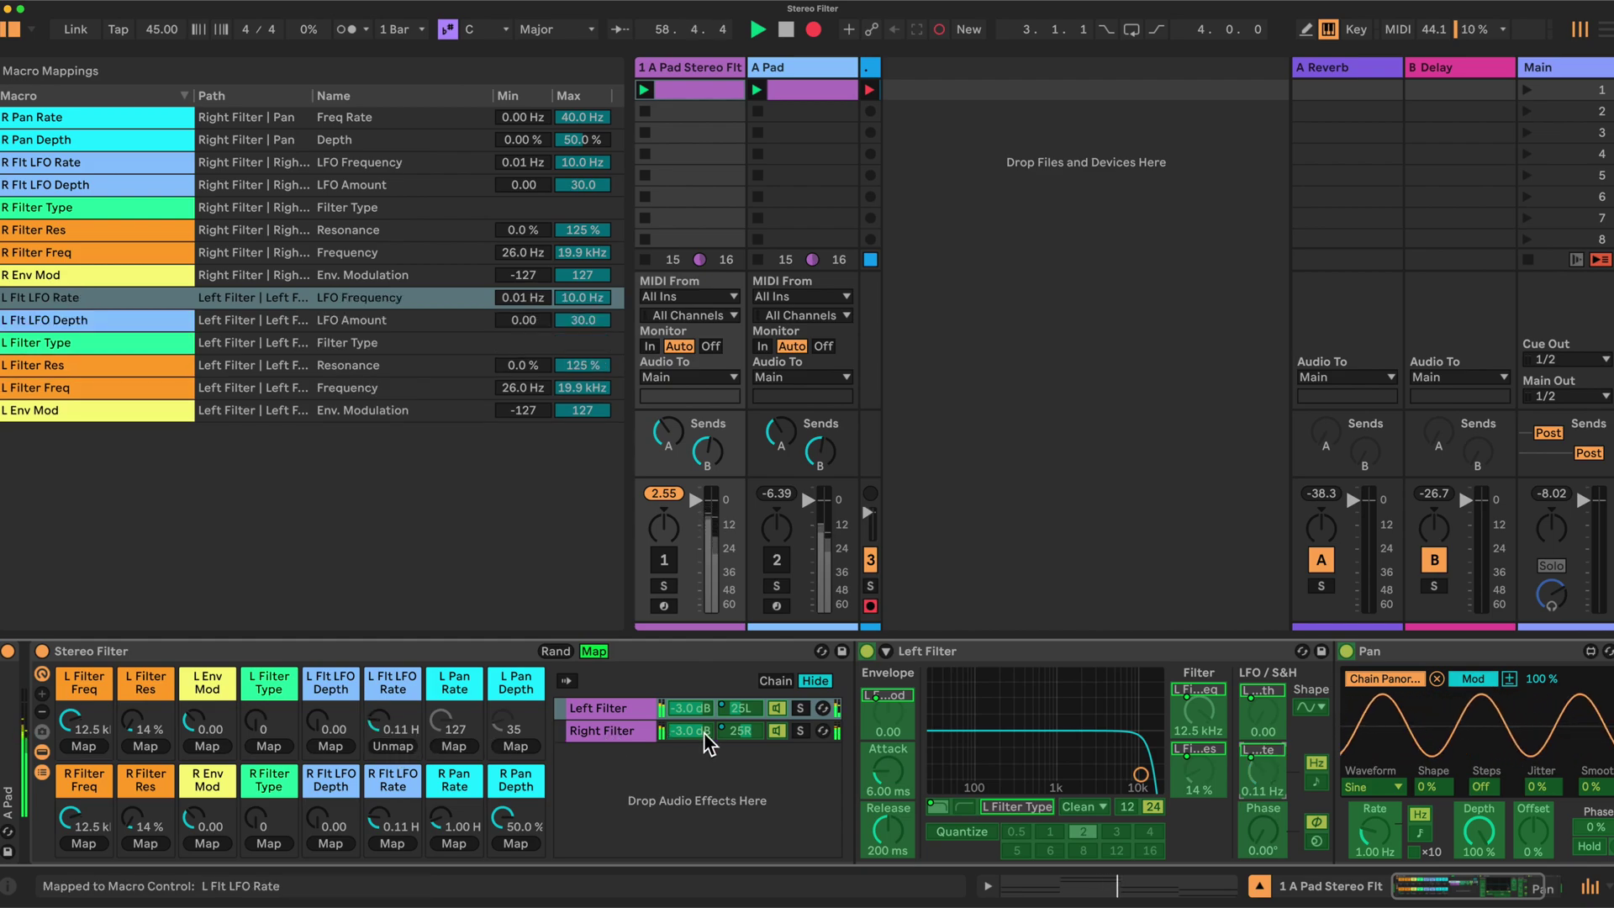
- Map the left chain's Pan LFO rate and depth to L Pan Rate and L Pan Depth, limit the depth maximum to 50 %, and leave mapping mode
scroll(1147, 732, right, 3)
click(1221, 819)
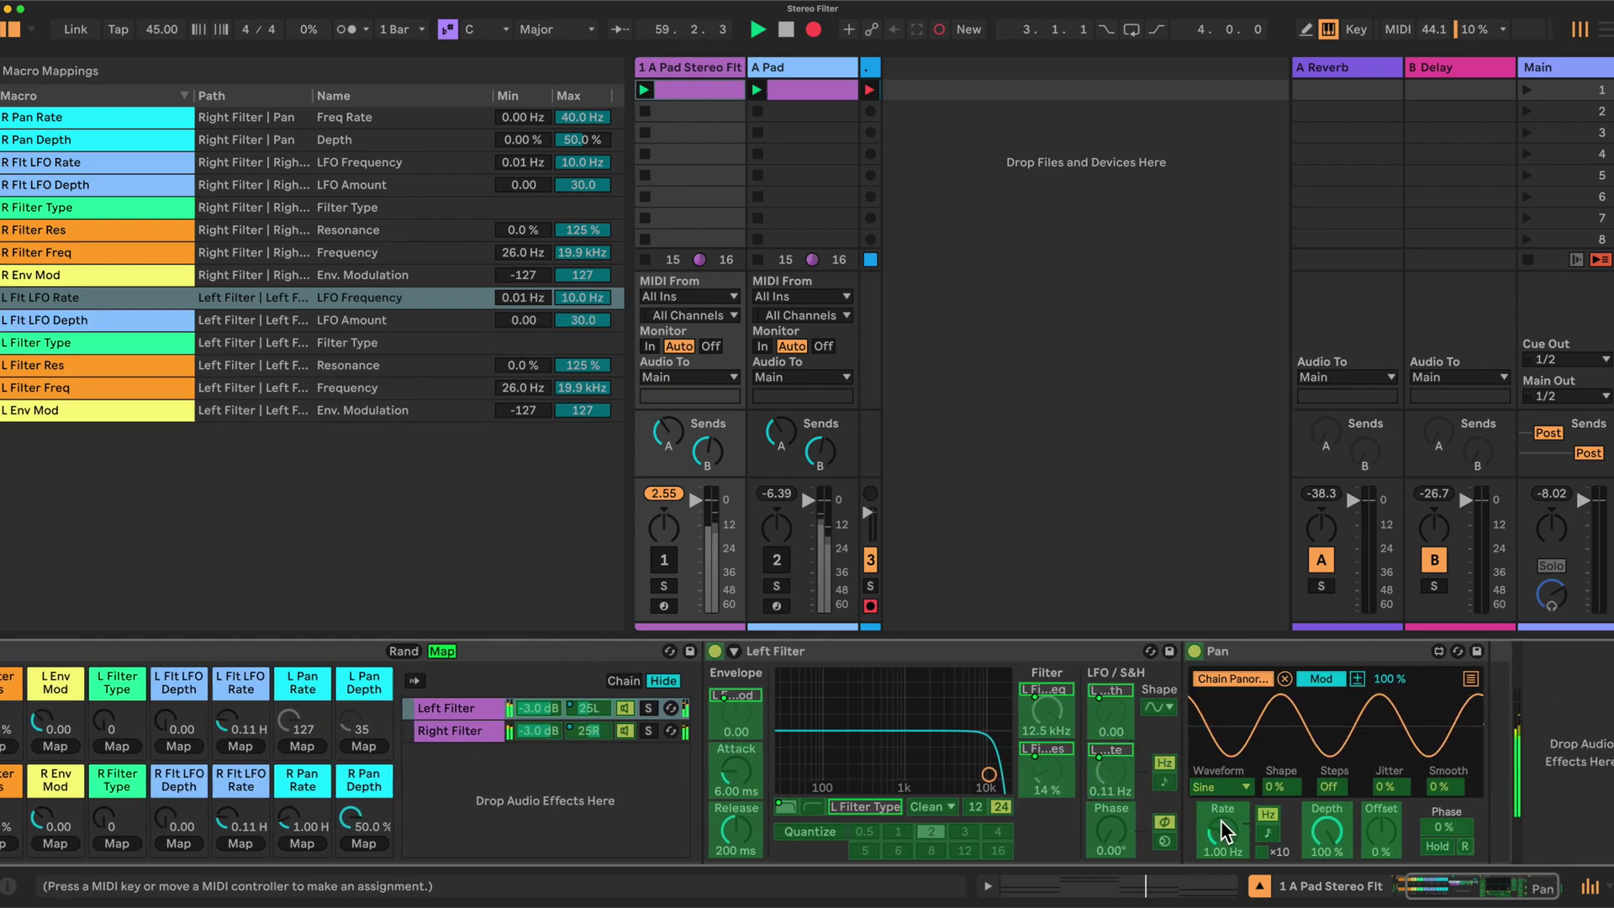
click(304, 747)
click(1324, 832)
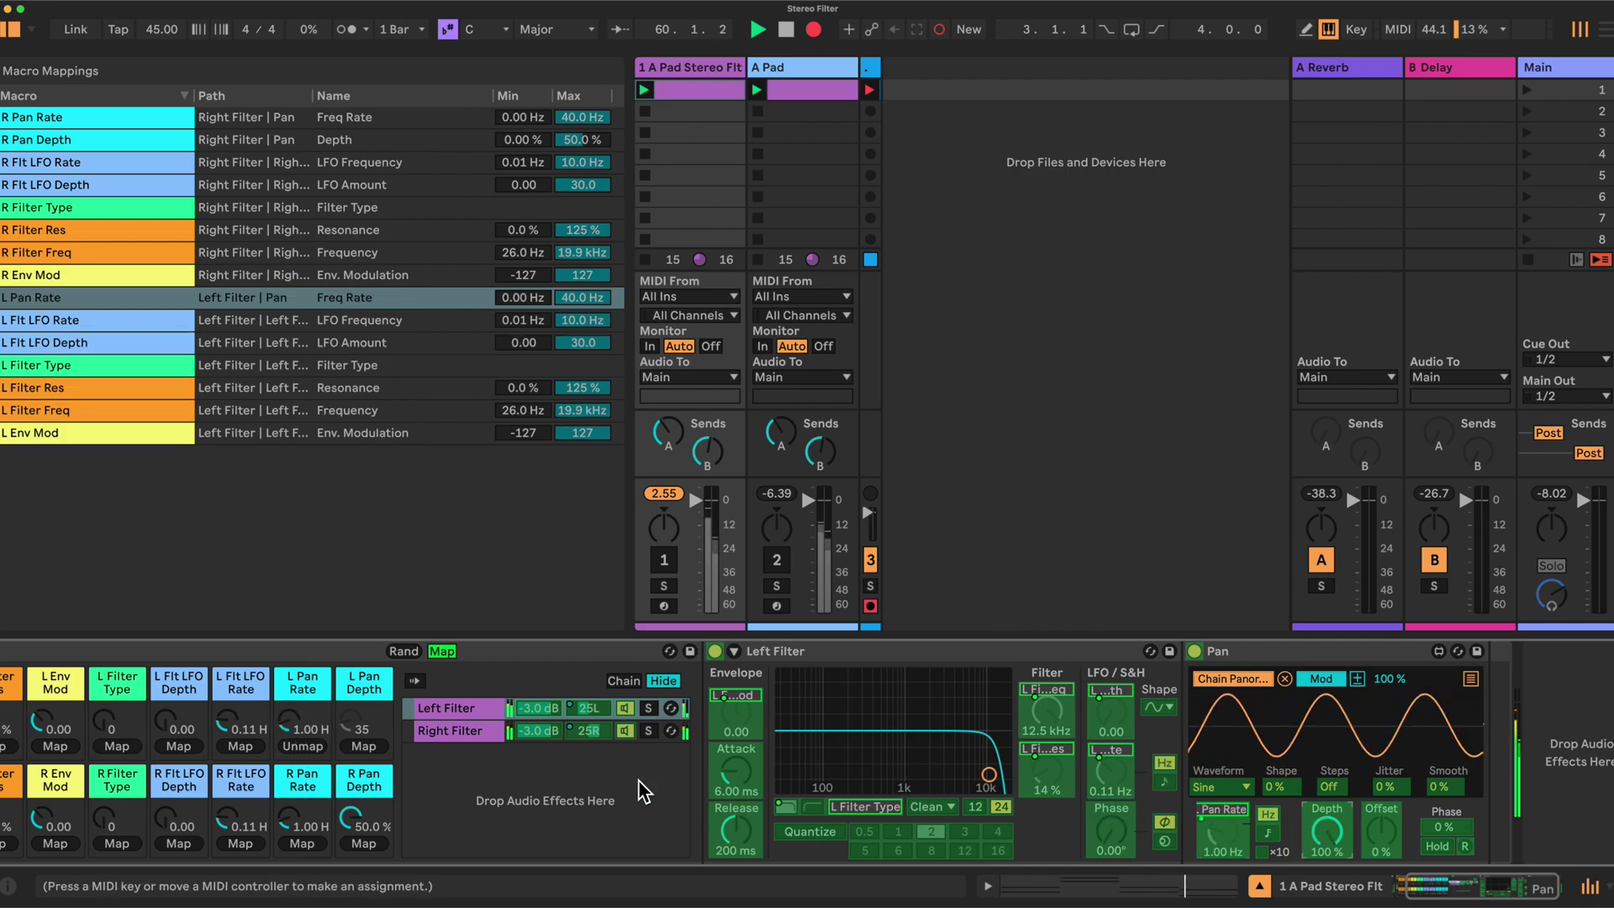
click(363, 747)
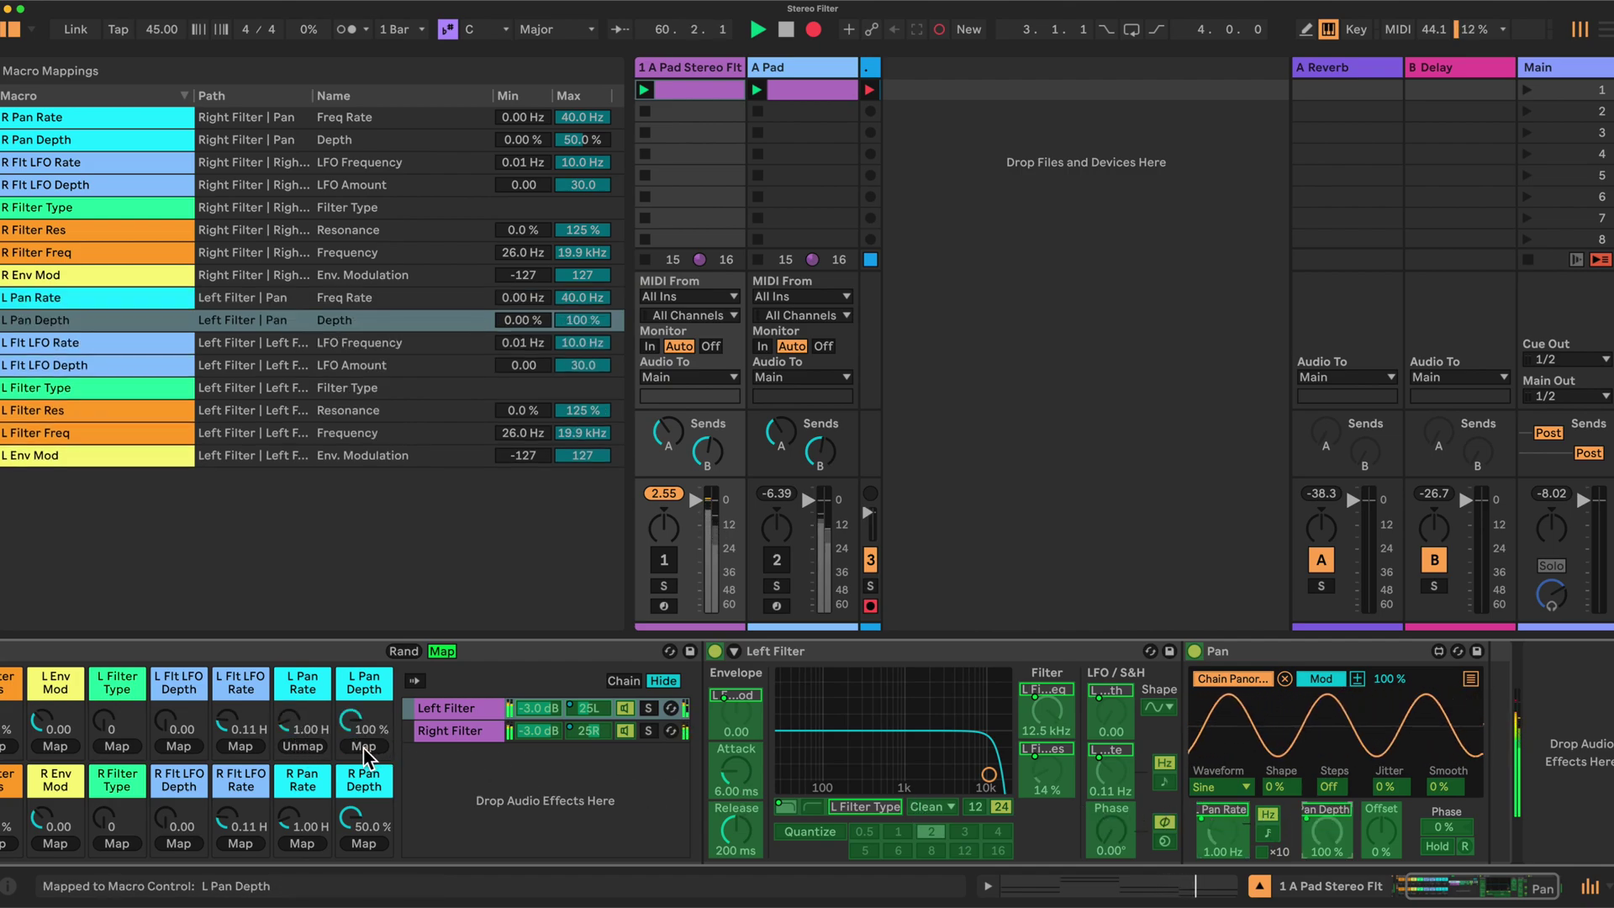
click(582, 322)
click(587, 321)
text(50)
key(Return)
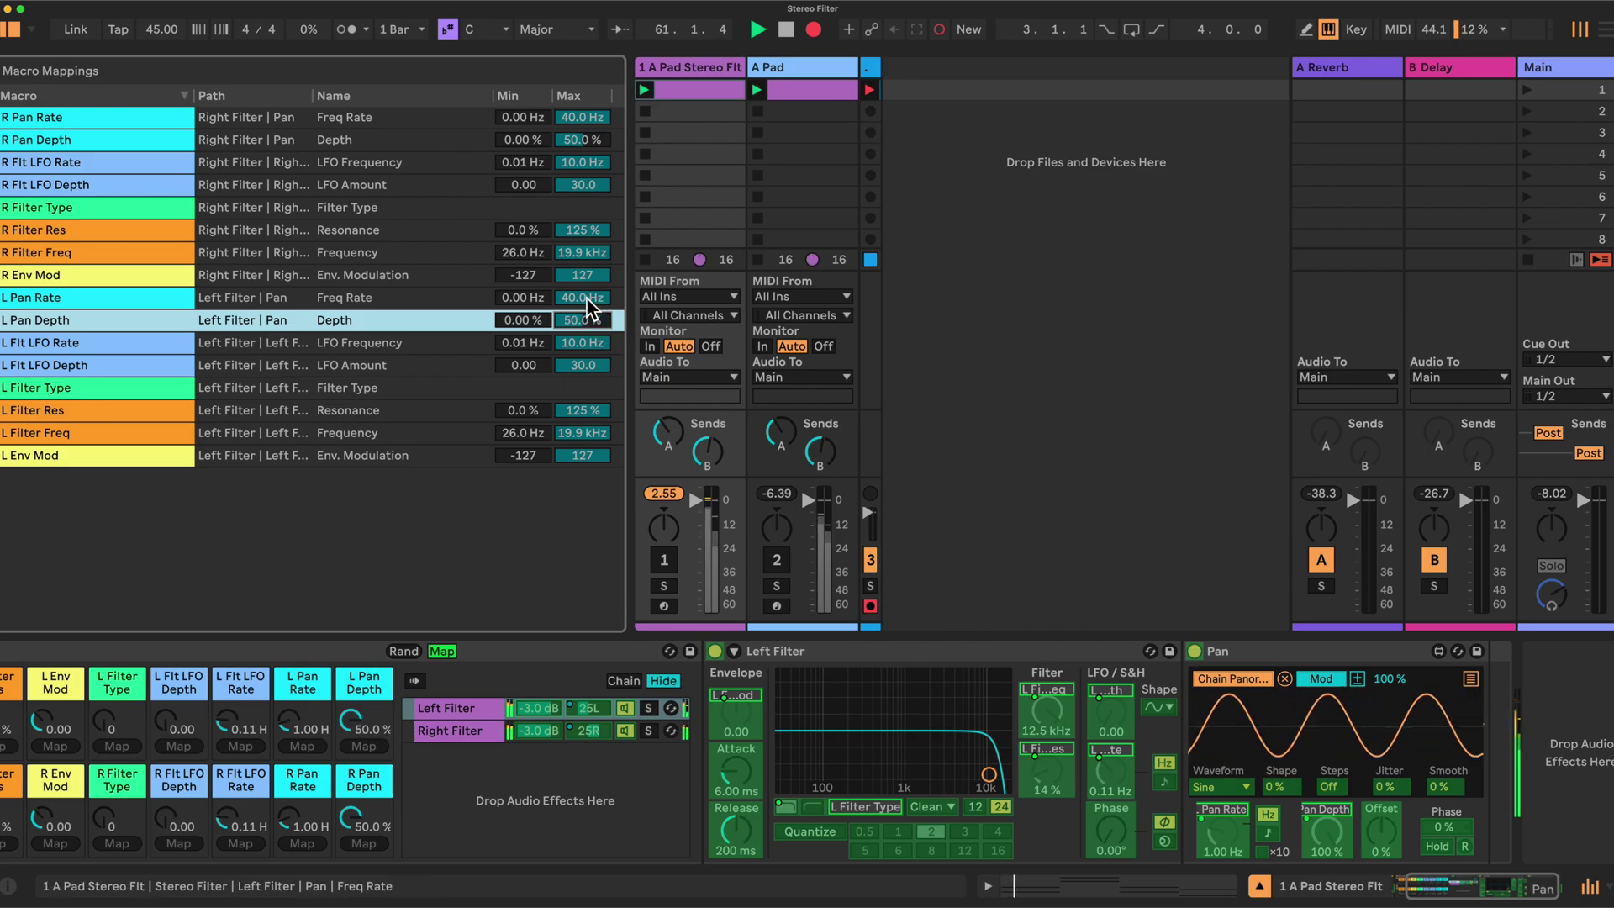
click(443, 652)
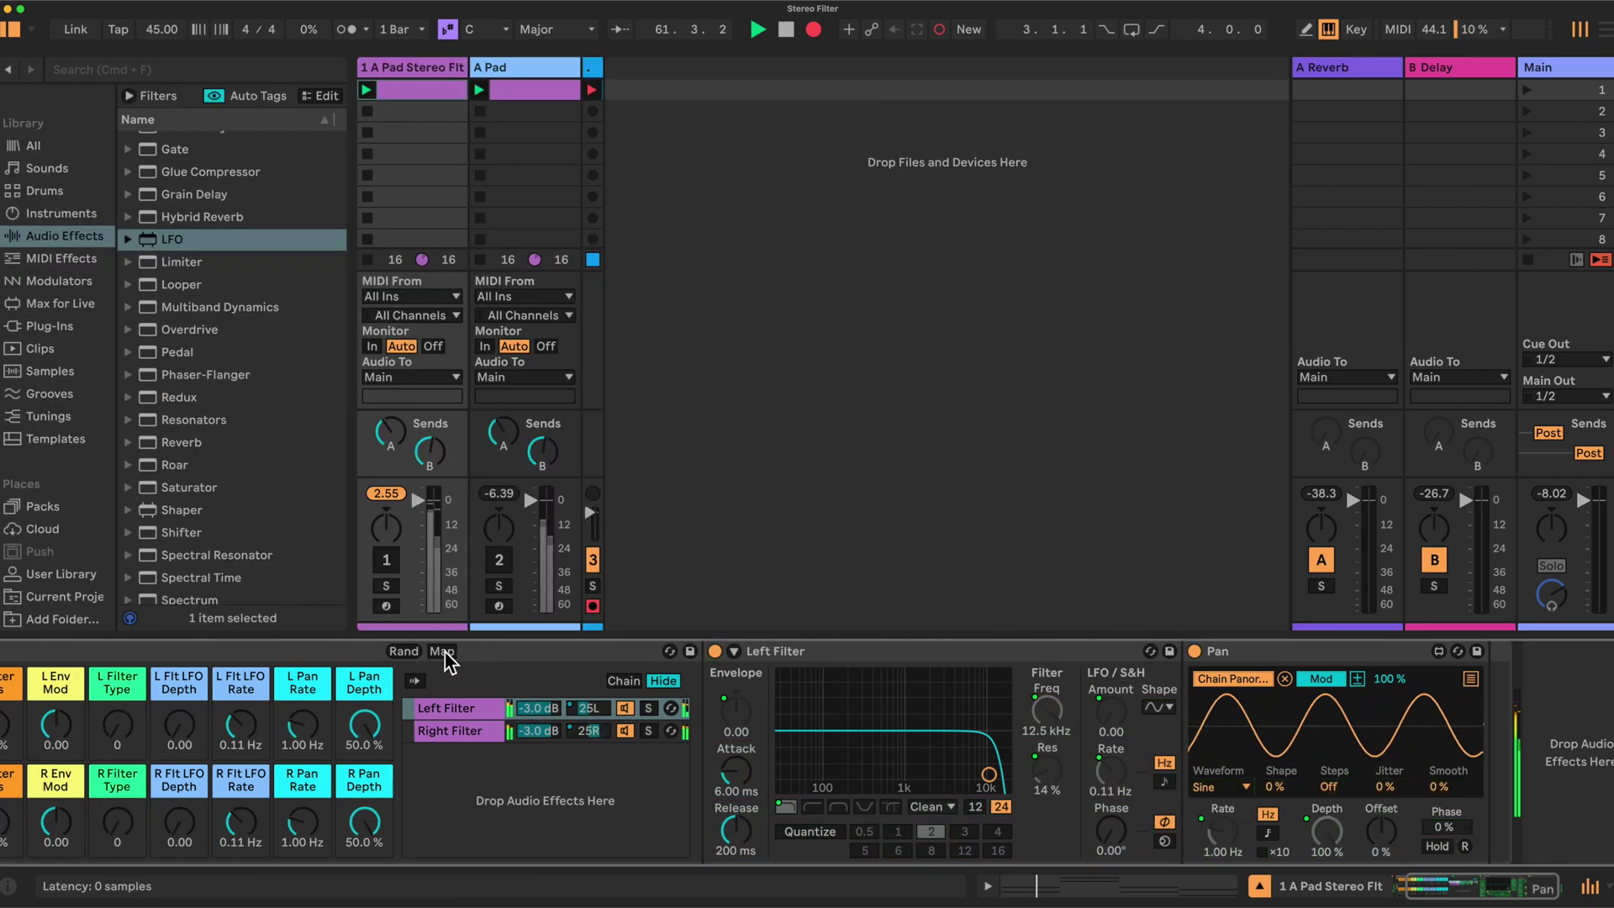
- Try out the L Filter Type and L Flt LFO Depth macros, bringing the LFO depth to about 3.07
scroll(468, 721, left, 3)
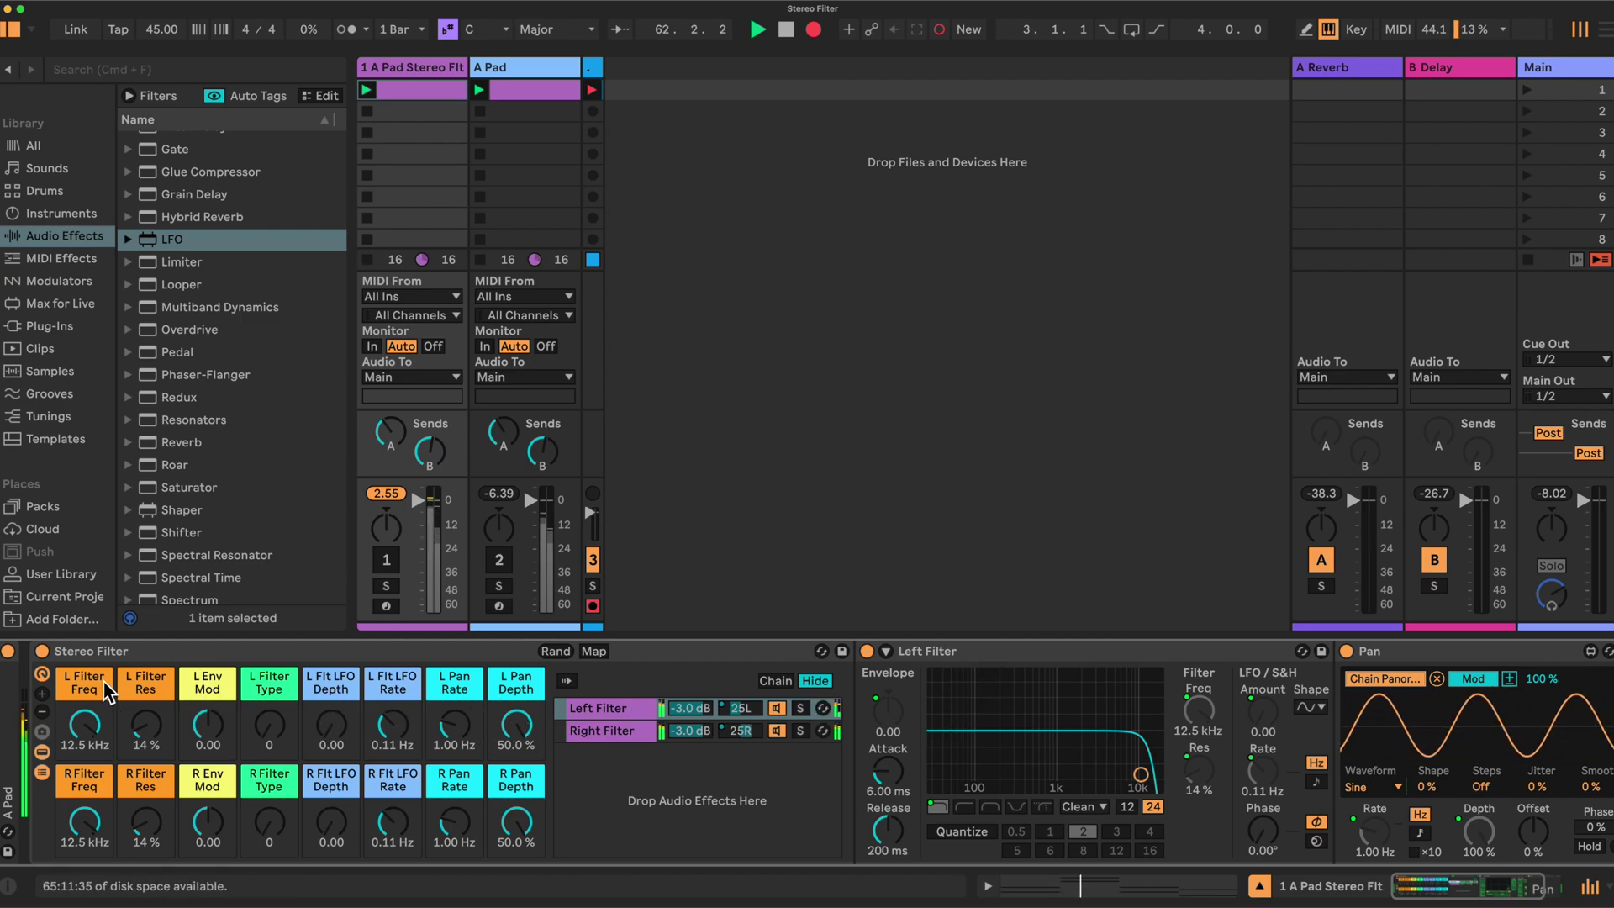
drag(264, 710, 265, 677)
drag(269, 740, 270, 782)
drag(331, 725, 331, 699)
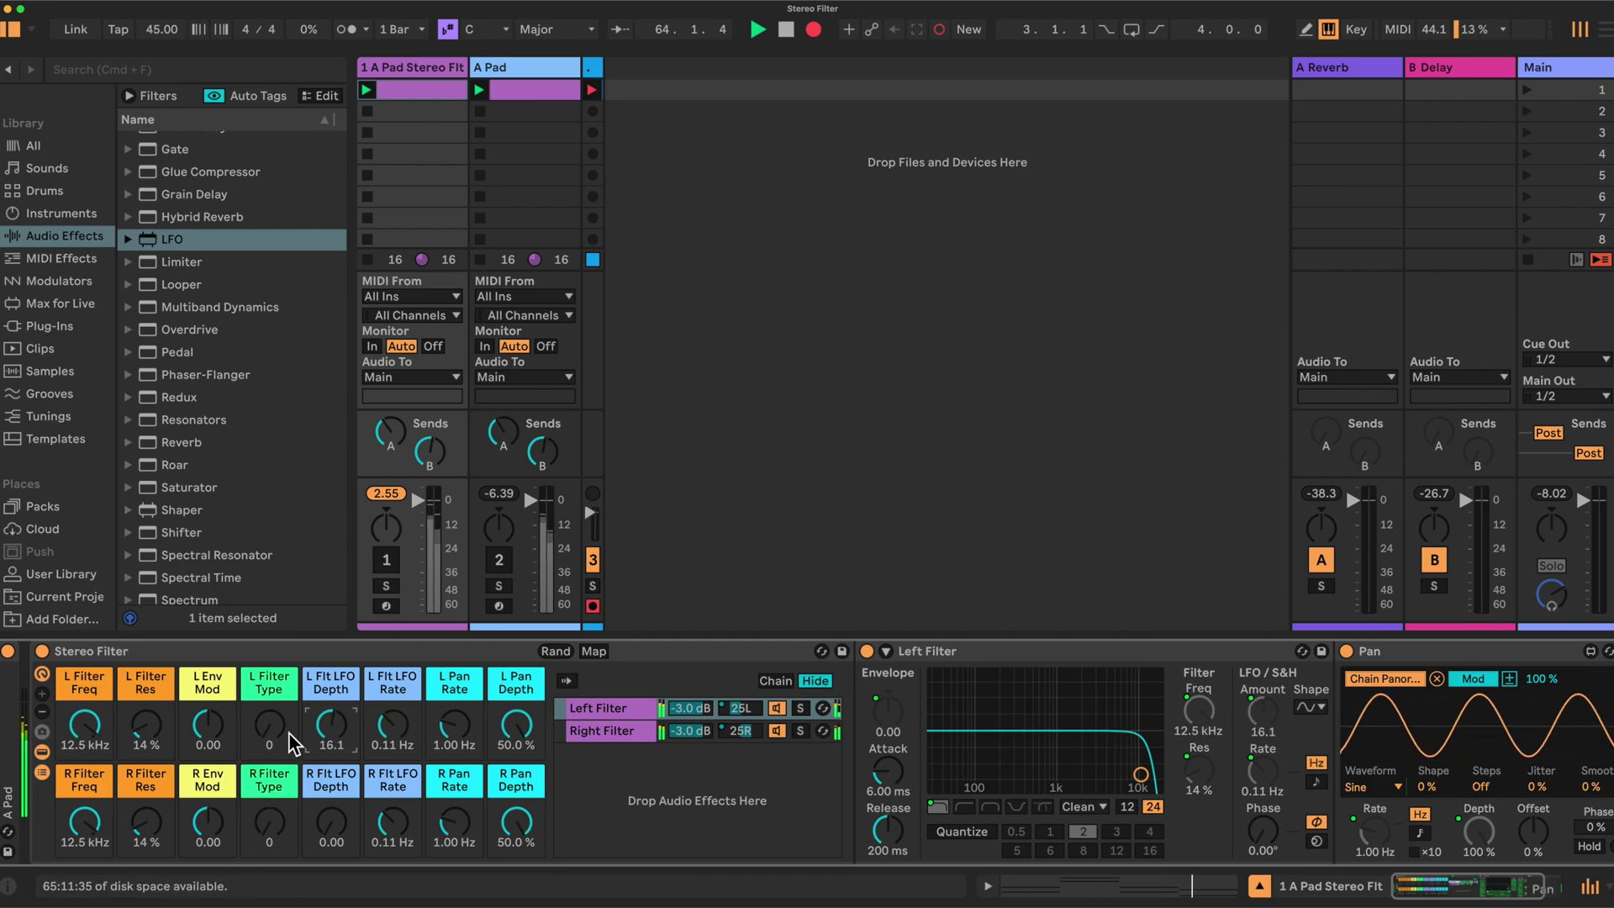
drag(328, 729, 328, 749)
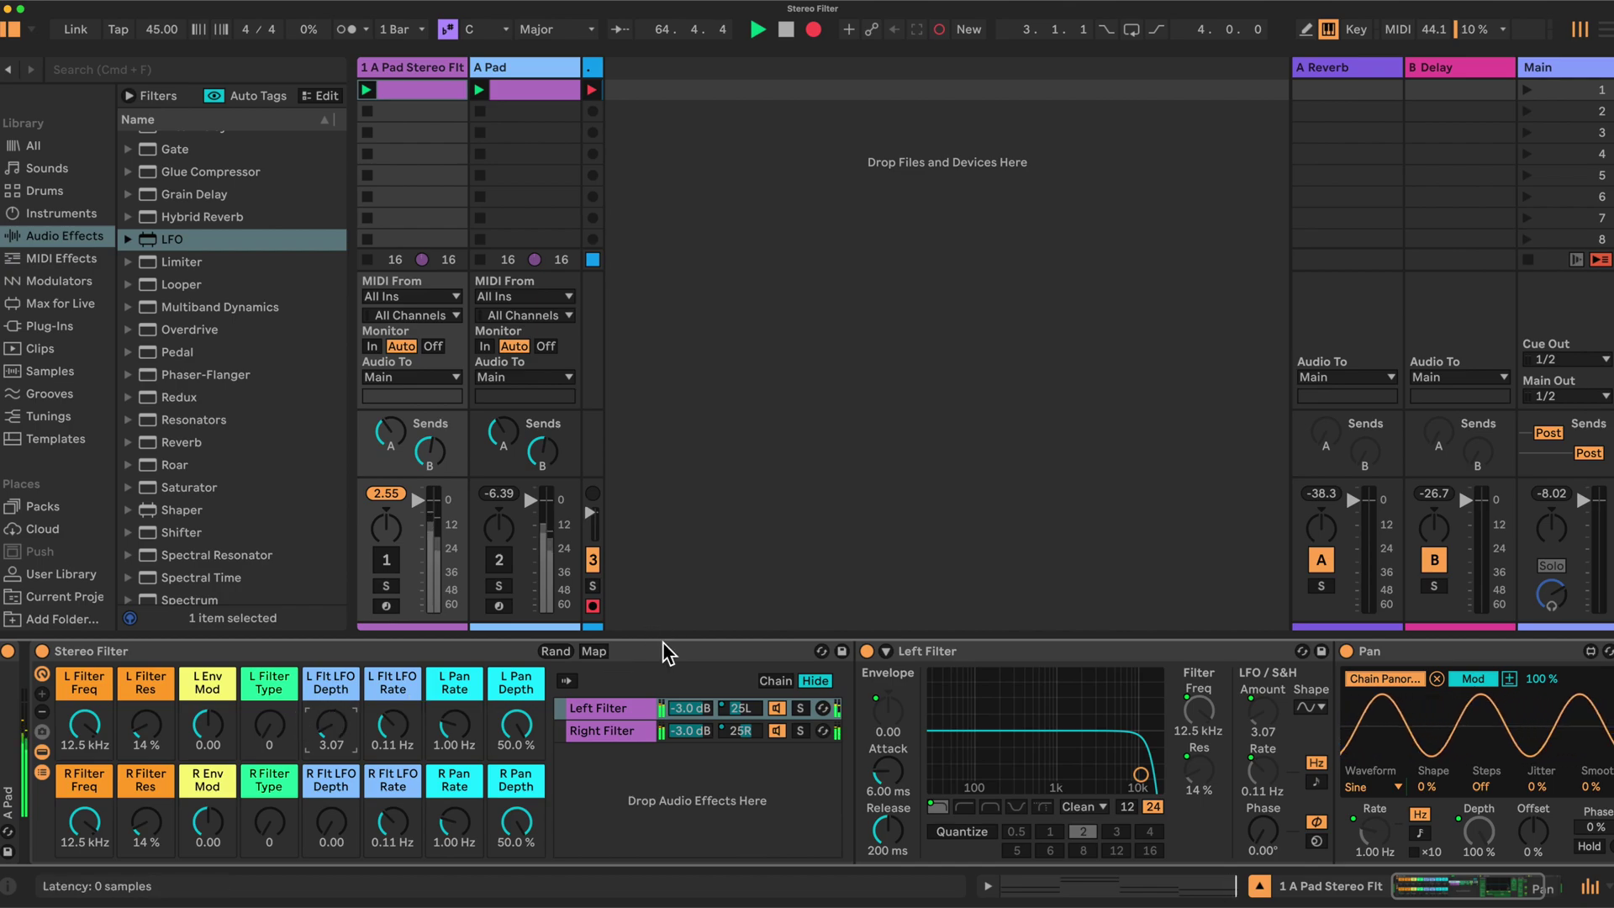
- Hide the Stereo Filter rack's devices and chain list and show its macro variations
click(39, 773)
click(42, 752)
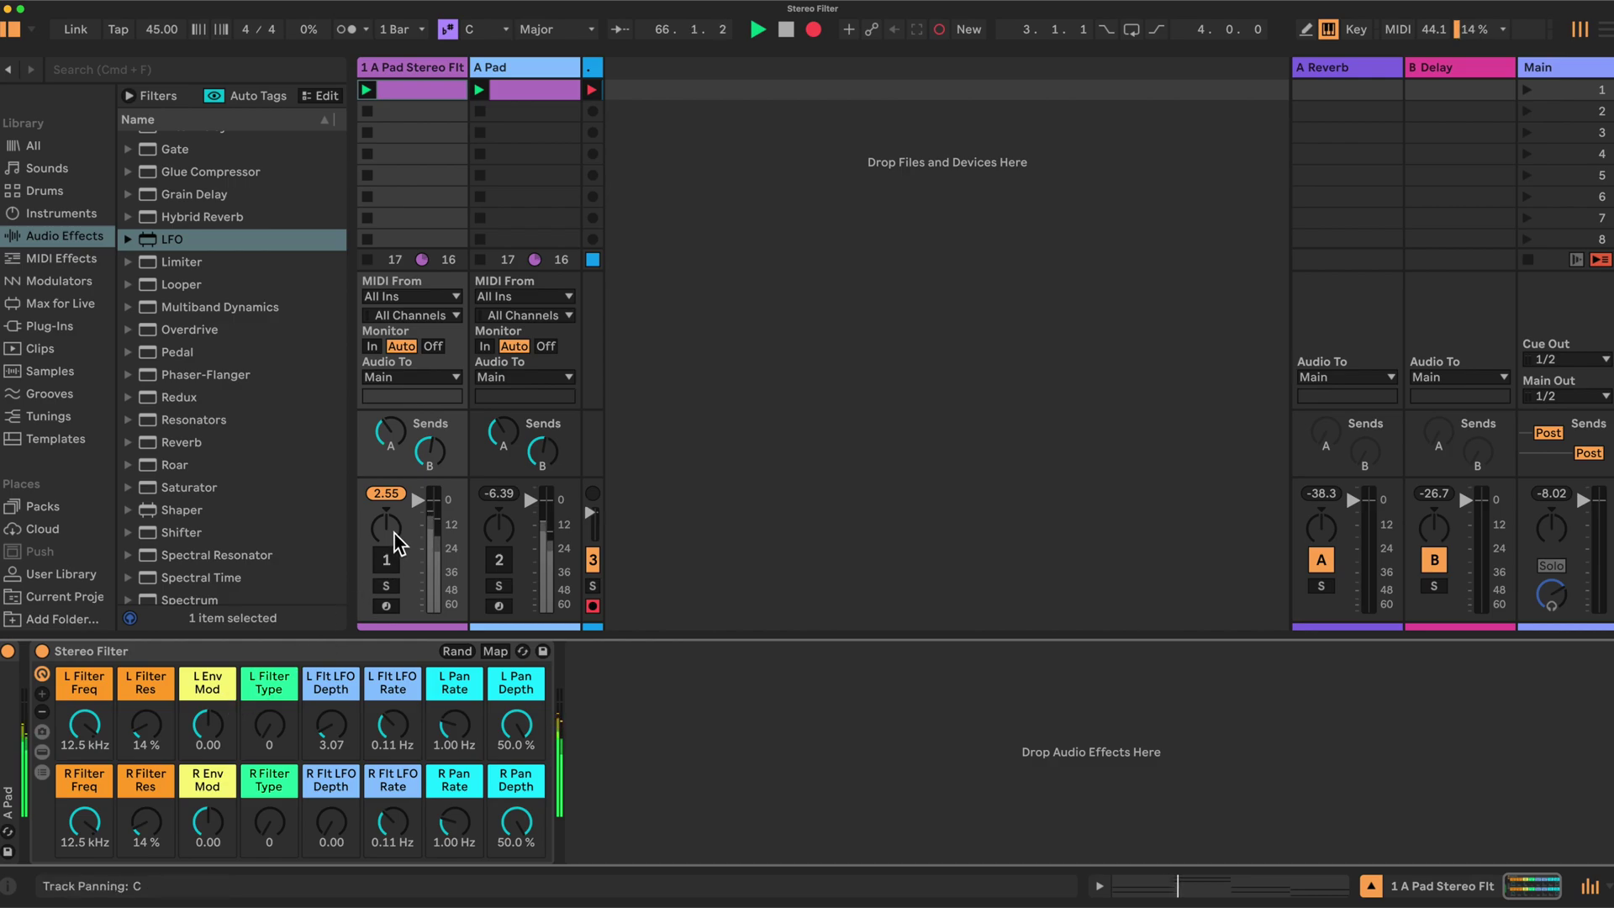
click(41, 732)
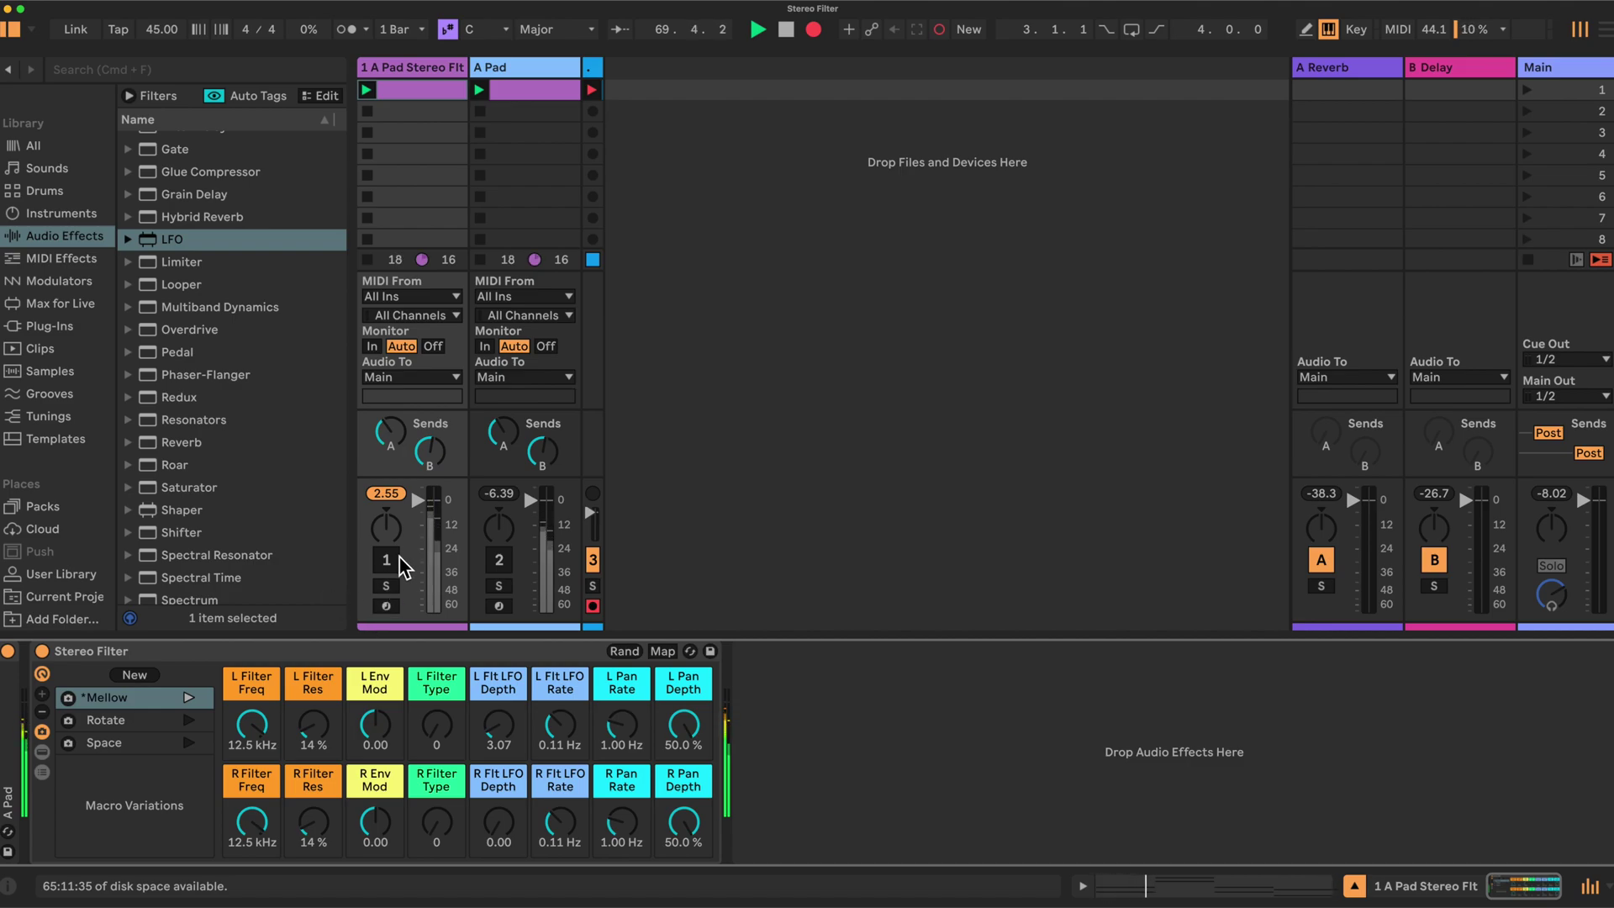
- Recall the Mellow macro variation and unmute the A Pad Stereo Flt track to hear it
click(166, 703)
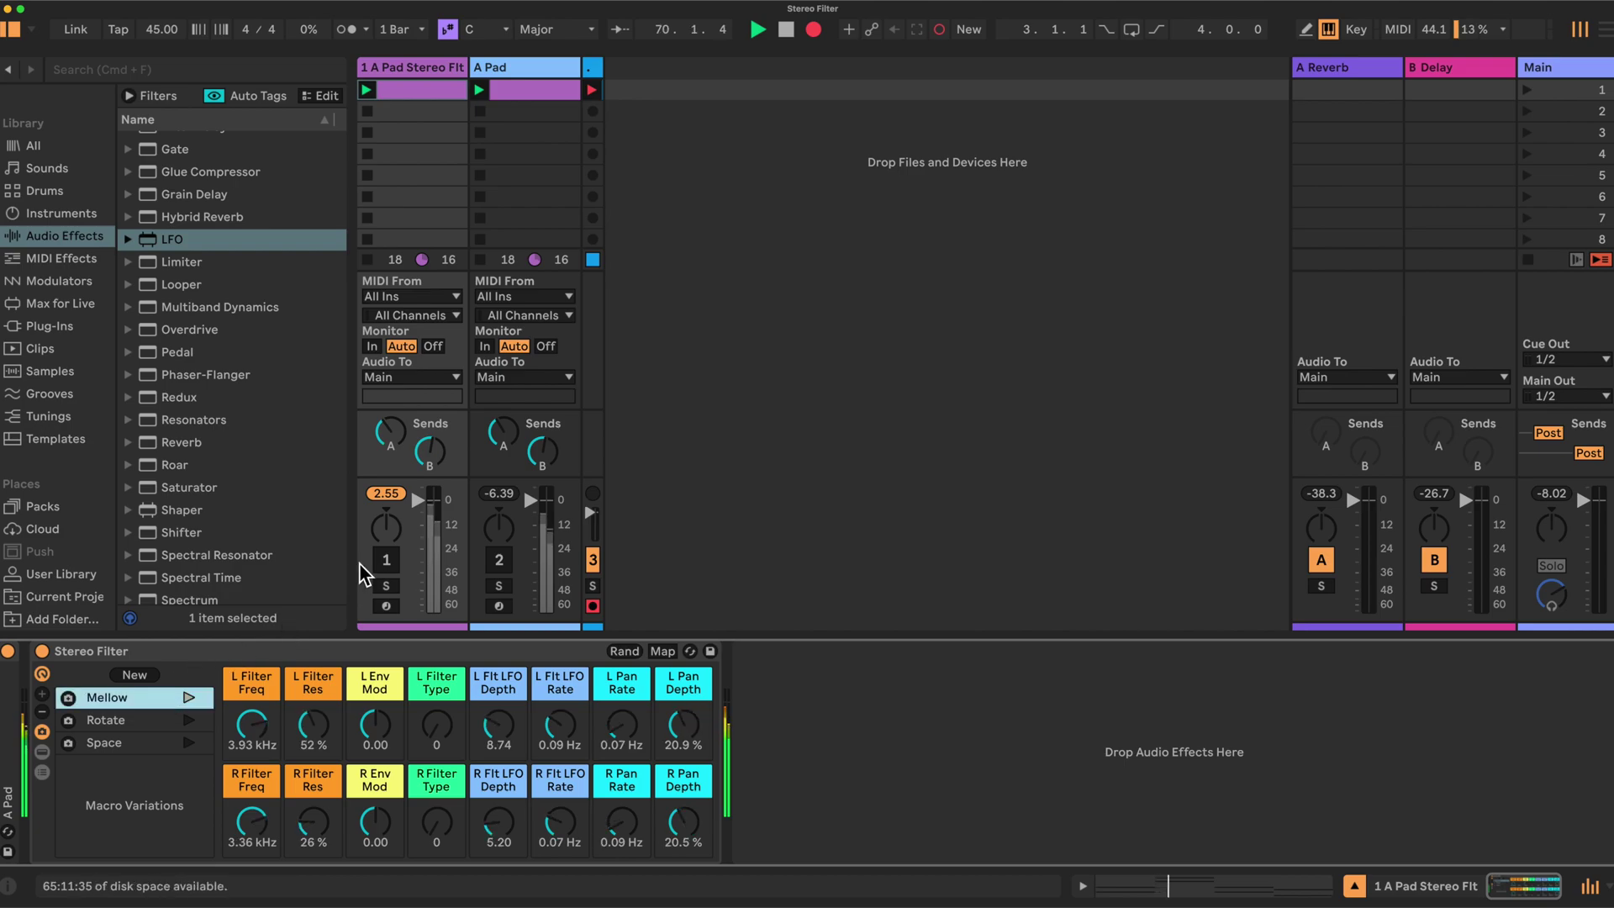
click(392, 564)
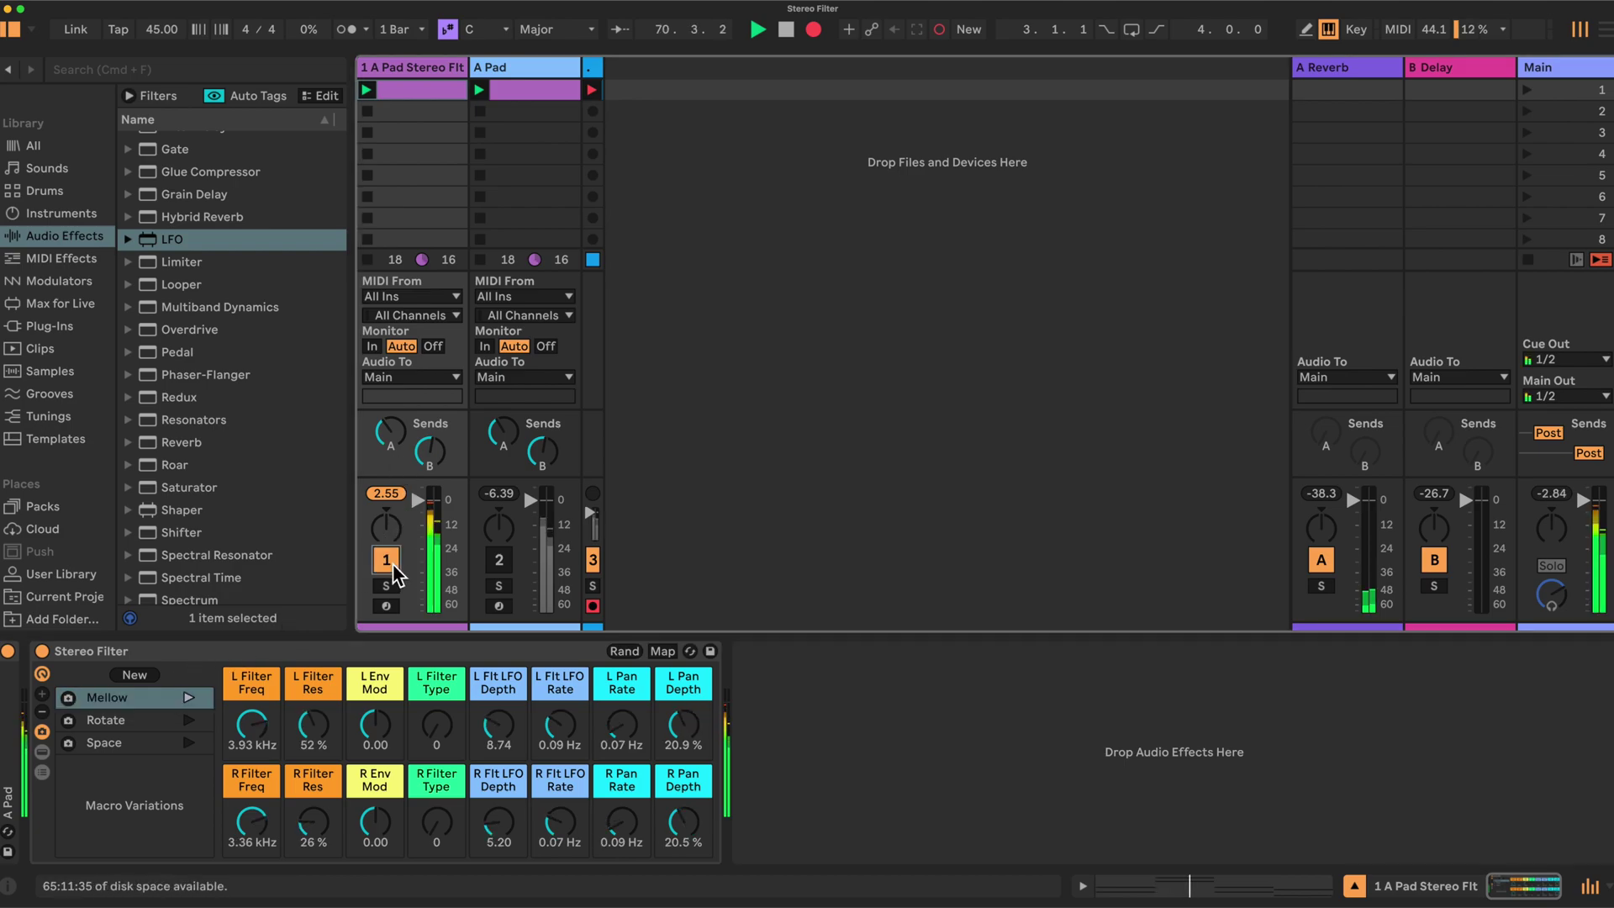